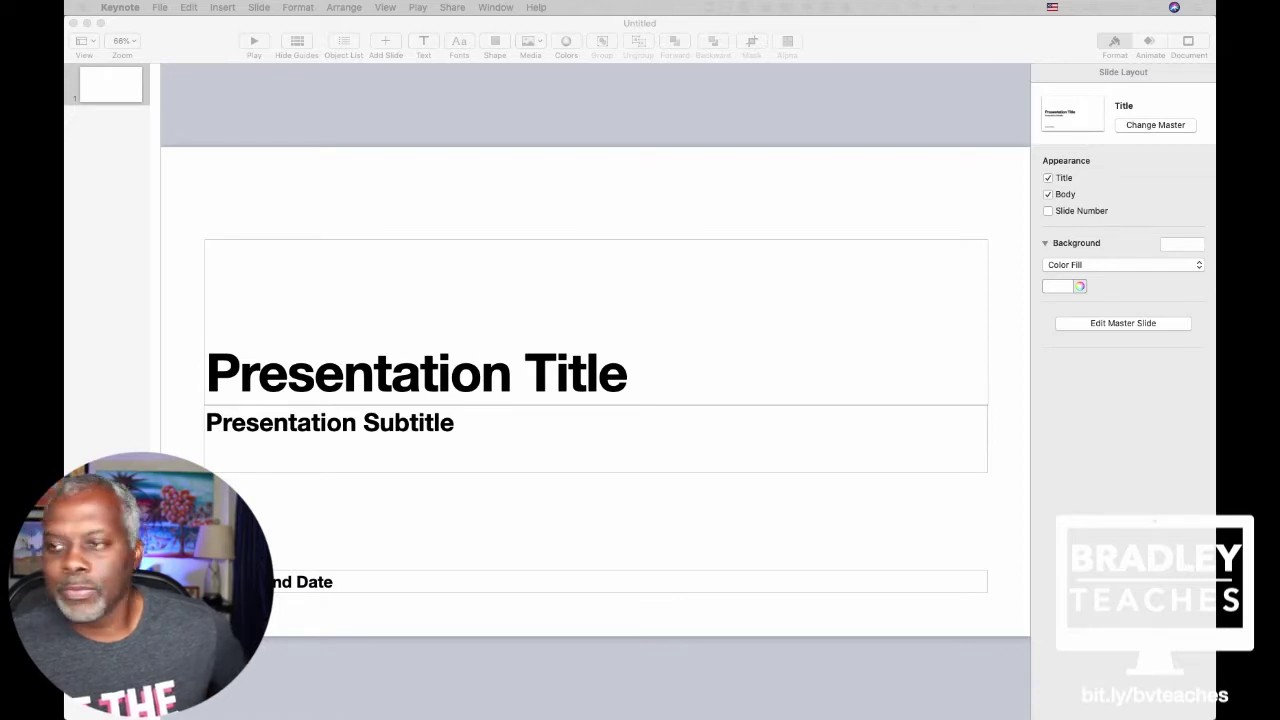
Step: Delete the title, subtitle and author/date placeholders from the slide
left_click(360, 189)
left_click_drag(340, 187, 659, 610)
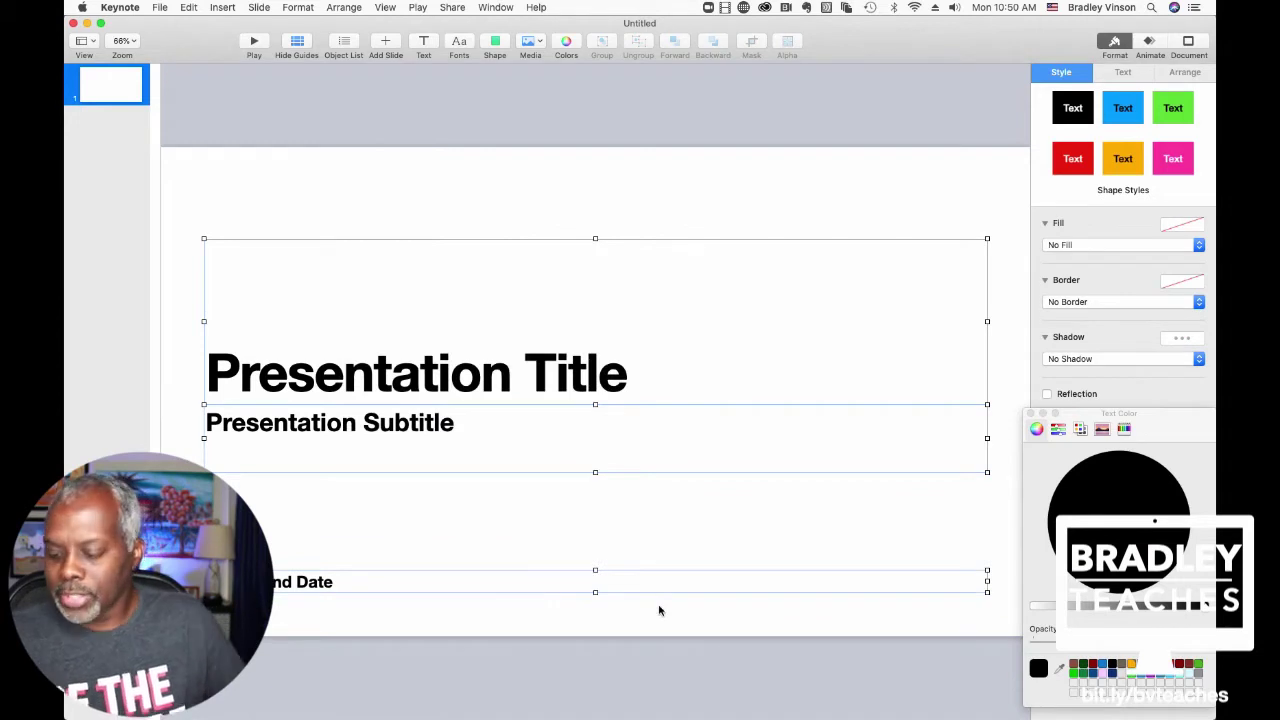
key("Delete")
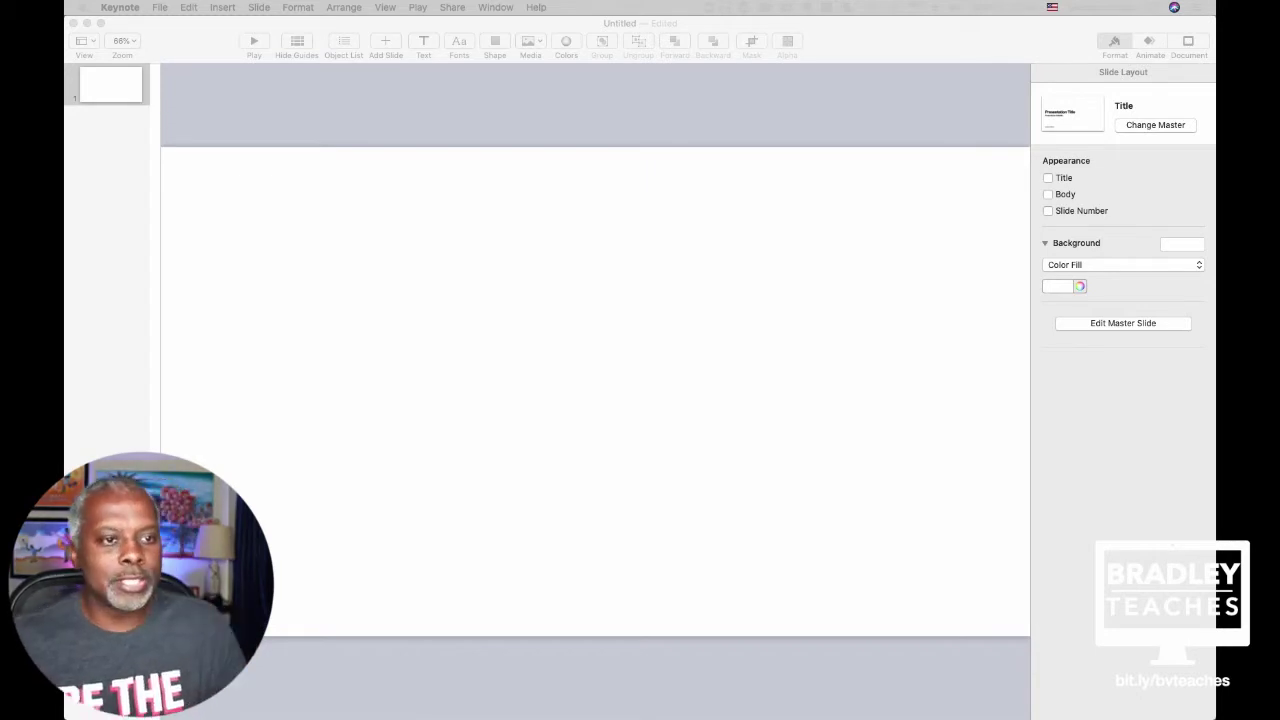
Step: Insert a basic circle shape, enlarge it to fill most of the slide's height and center it on the slide
left_click(512, 77)
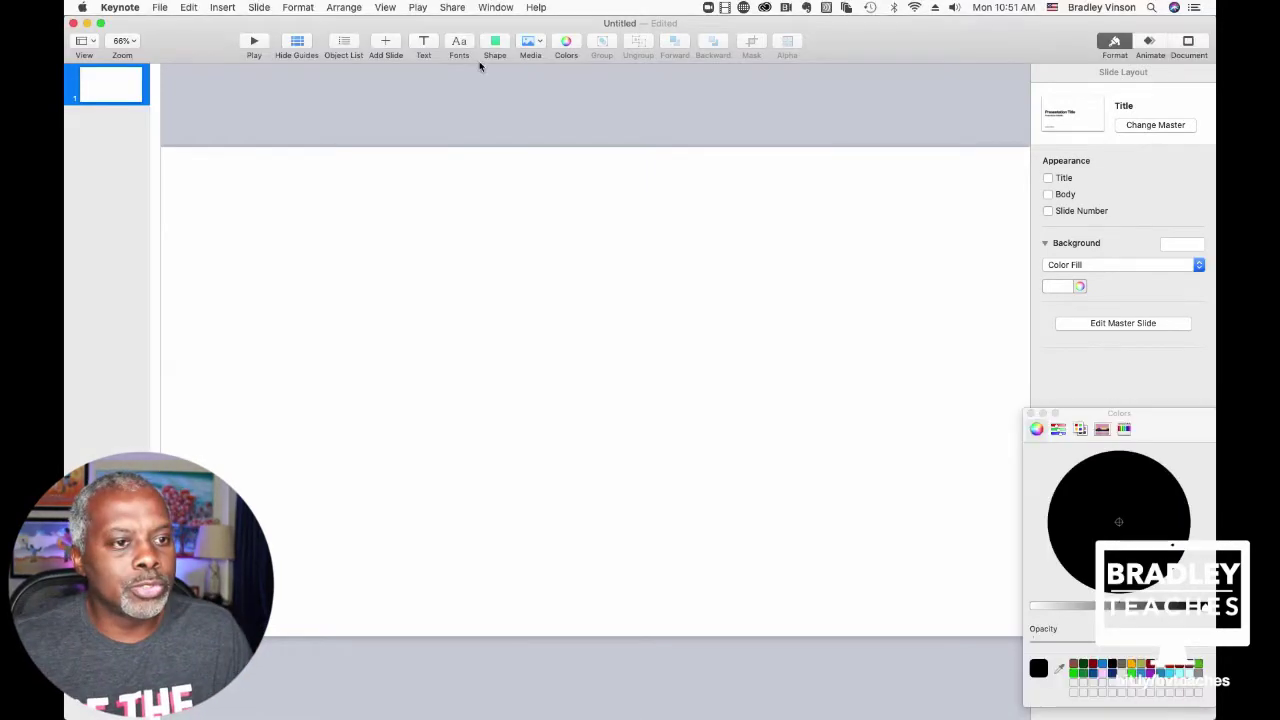
left_click(494, 45)
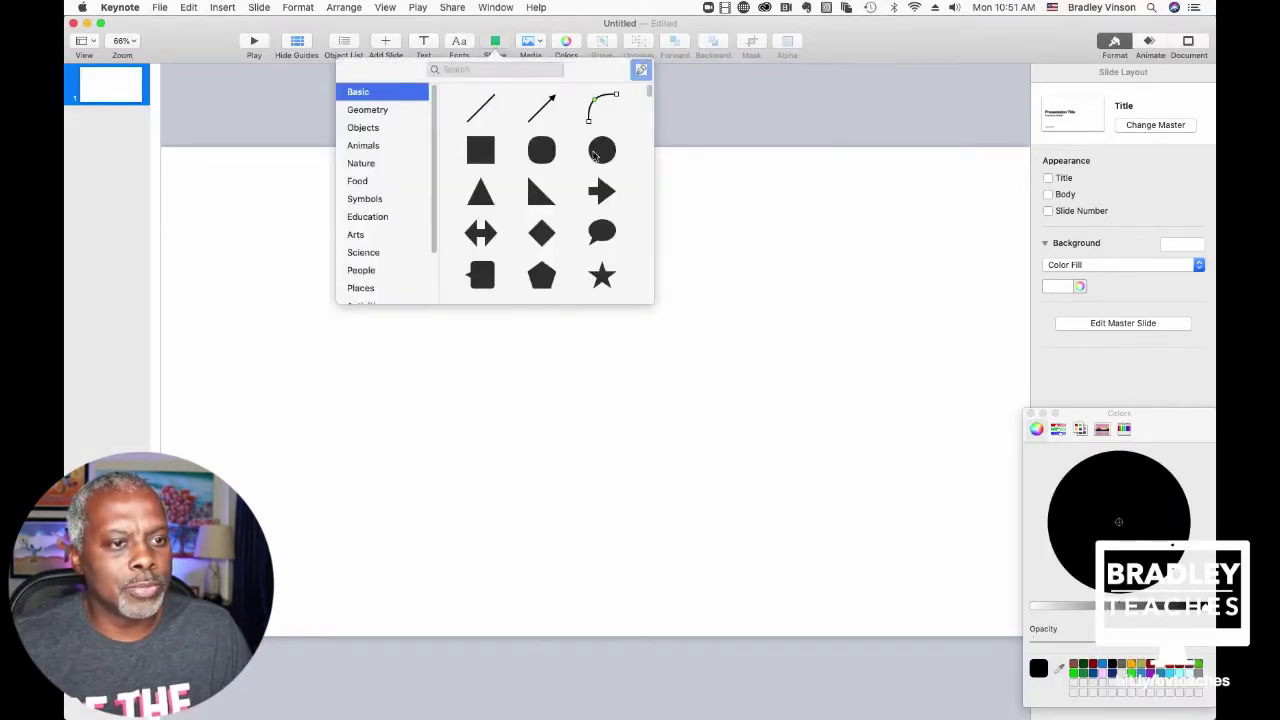
left_click(596, 152)
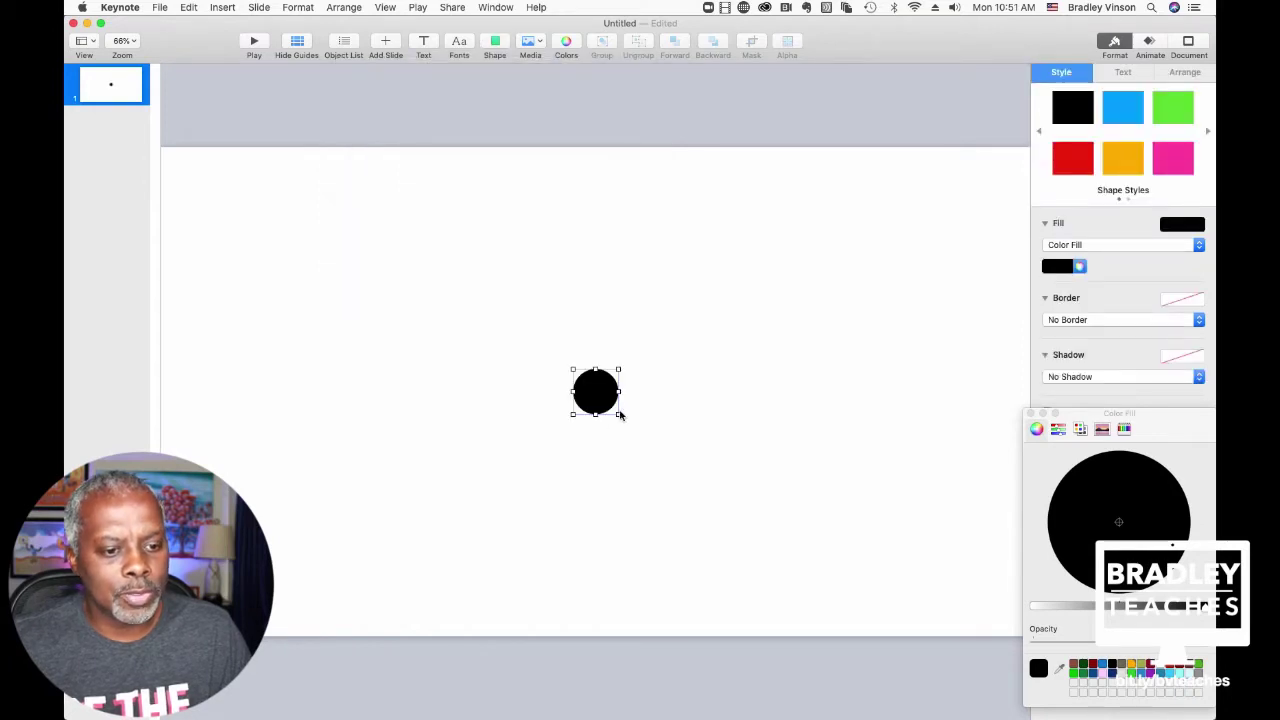
left_click_drag(617, 411, 997, 674)
left_click_drag(848, 543, 683, 389)
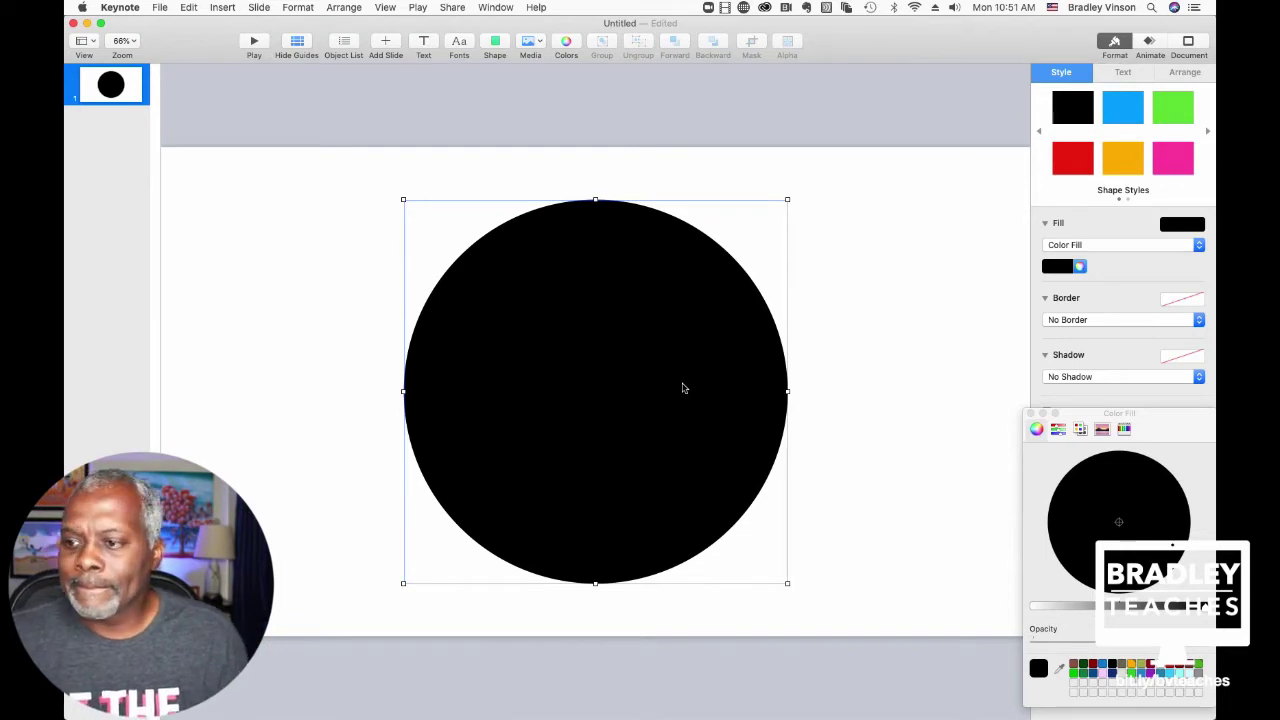
Step: Add a second circle in green, size it slightly smaller than the black circle and center it on top, leaving a thin black rim
left_click(494, 44)
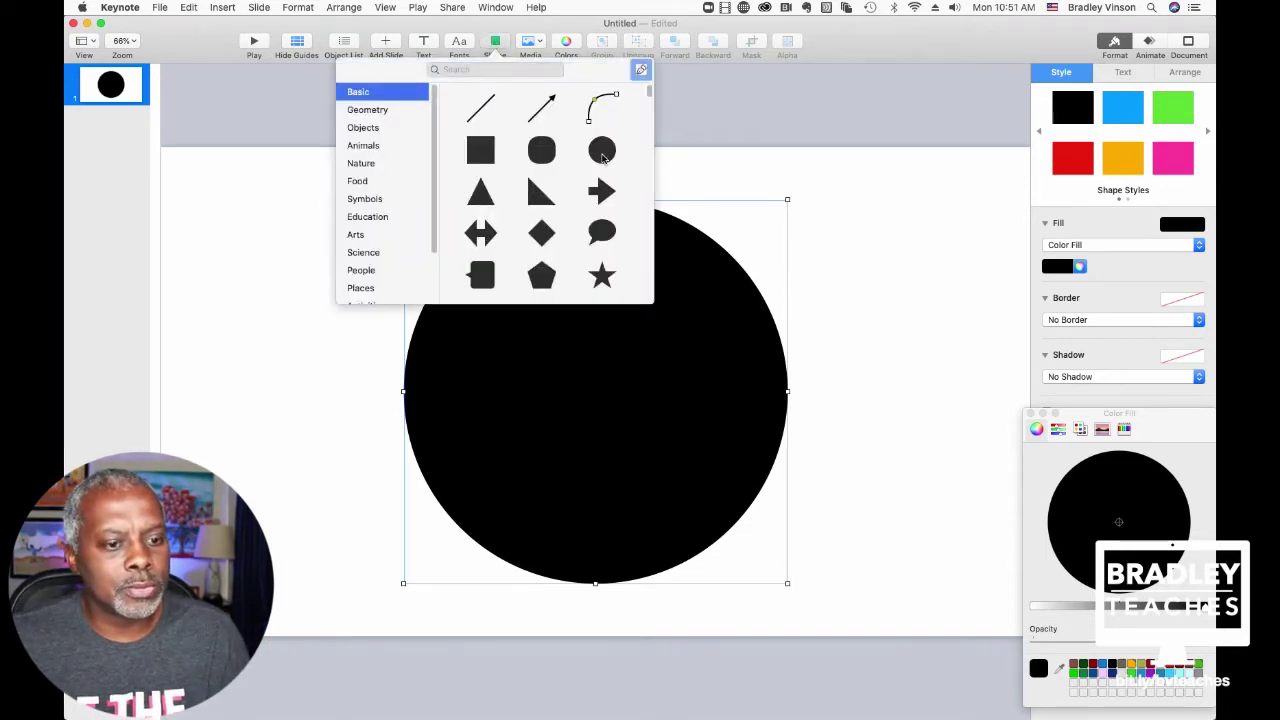
left_click(603, 158)
left_click(1170, 116)
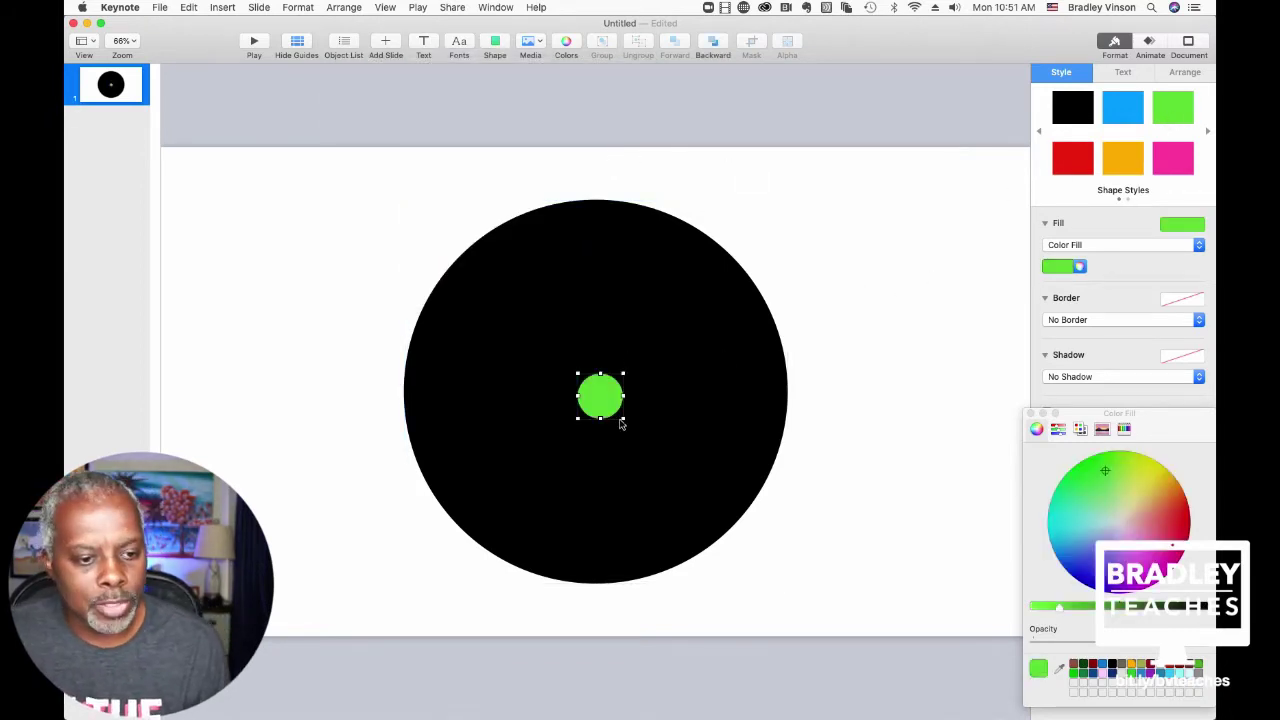
left_click_drag(621, 421, 923, 674)
left_click_drag(840, 605, 672, 428)
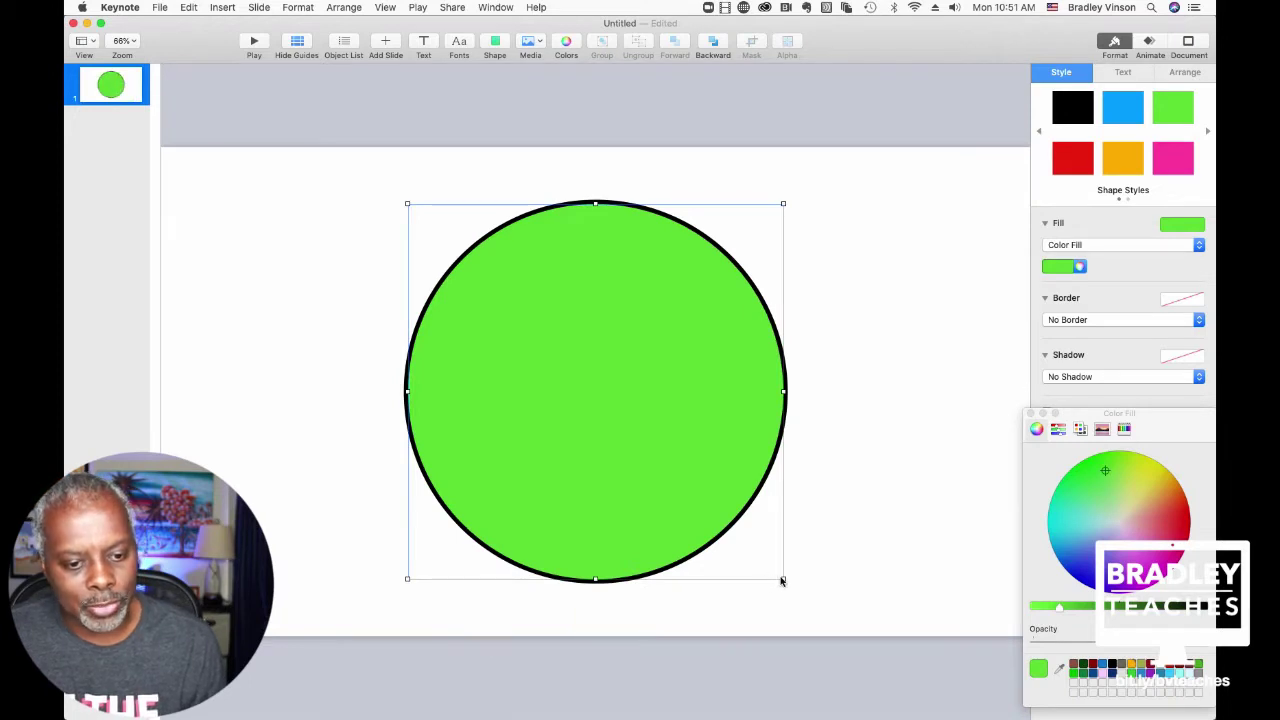
left_click_drag(783, 580, 772, 568)
left_click_drag(681, 438, 687, 444)
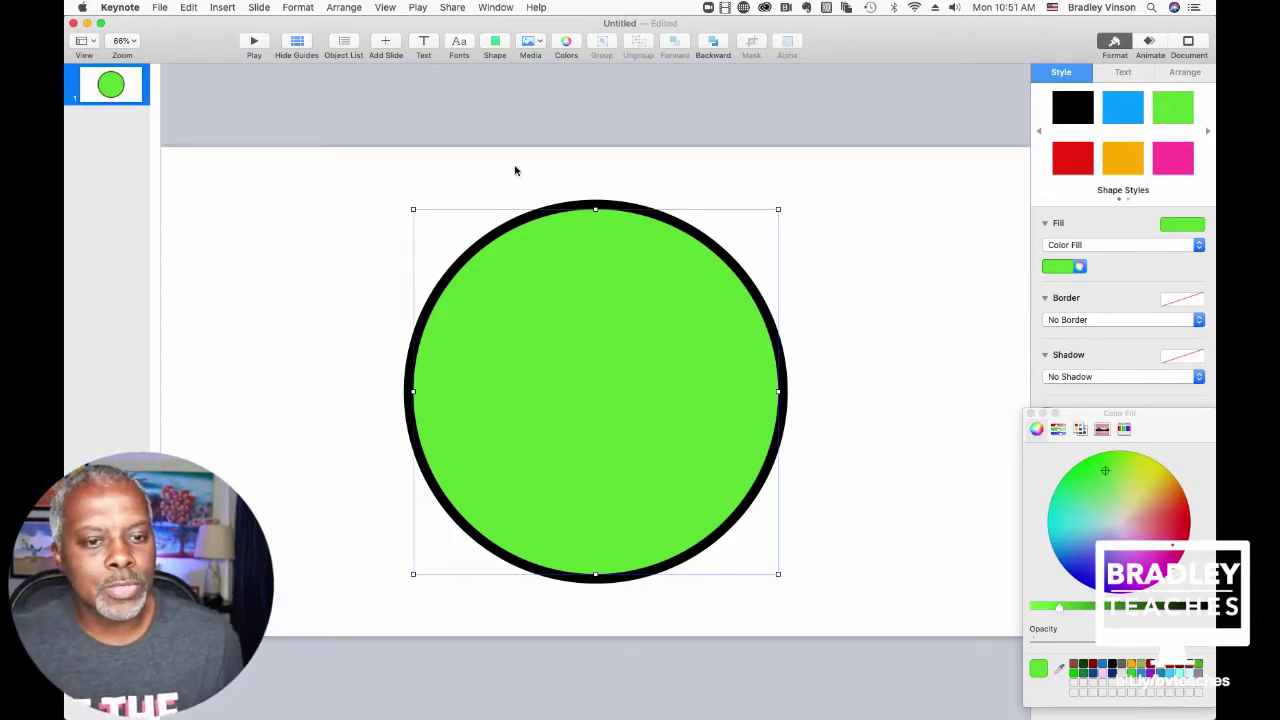
left_click(883, 231)
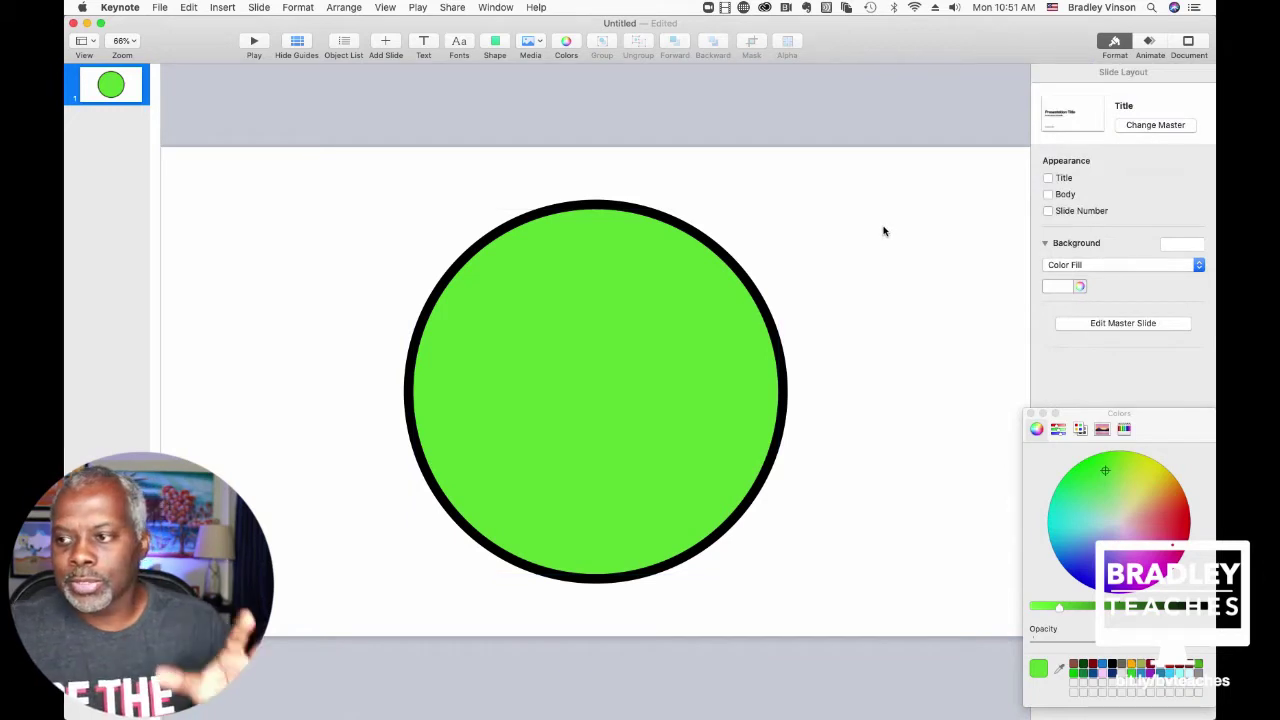
Step: Subtract the green circle from the black circle with Subtract Shapes to make a ring
left_click_drag(497, 163, 664, 314)
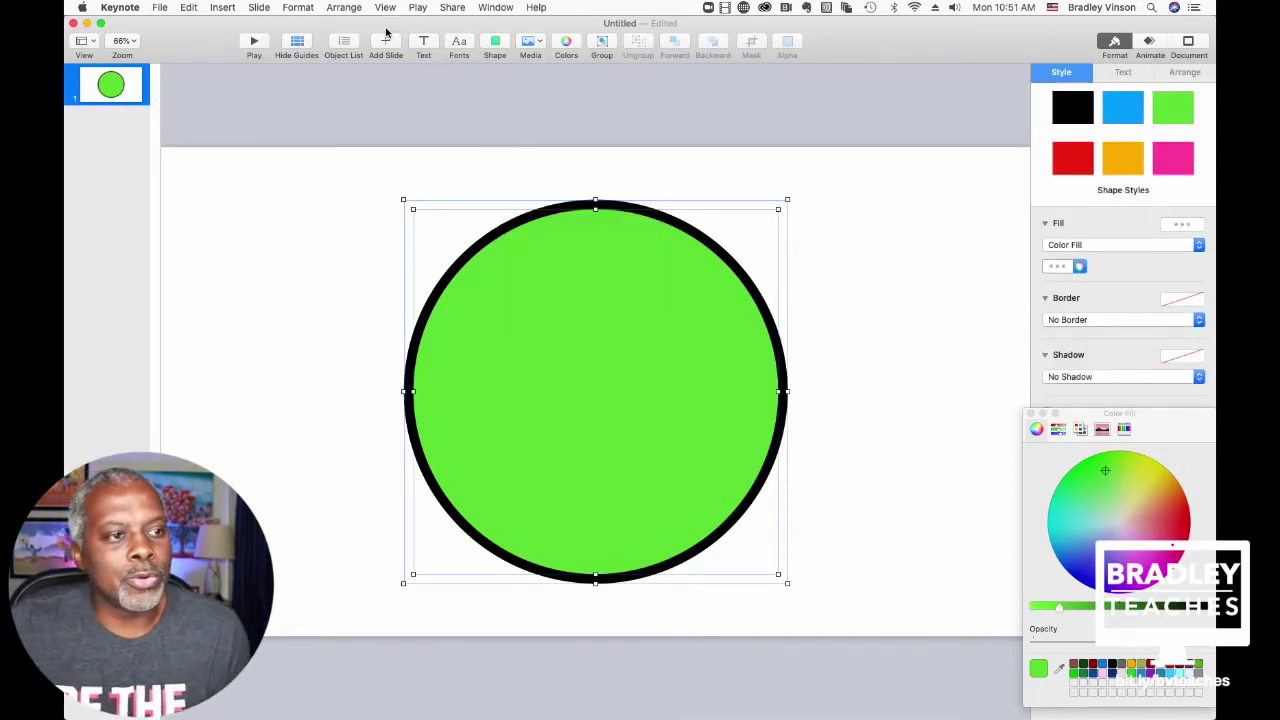
left_click(298, 7)
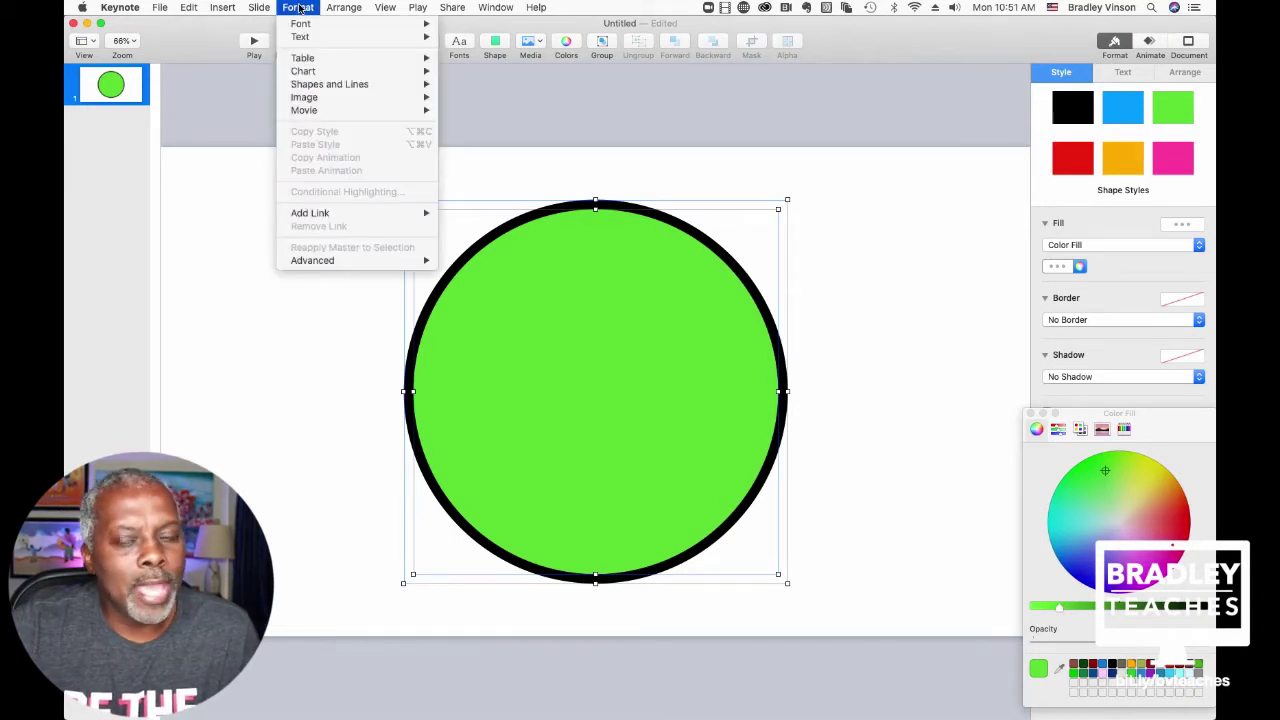
mouse_move(330, 86)
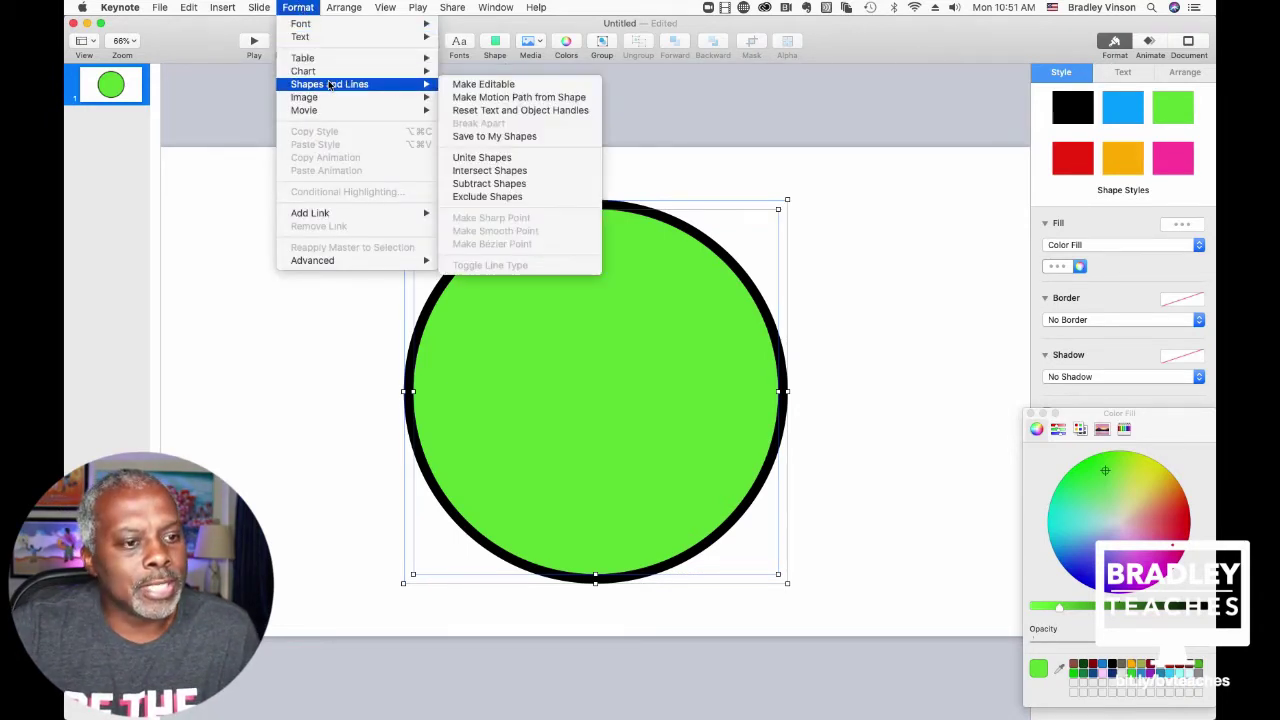
left_click(489, 186)
left_click(519, 121)
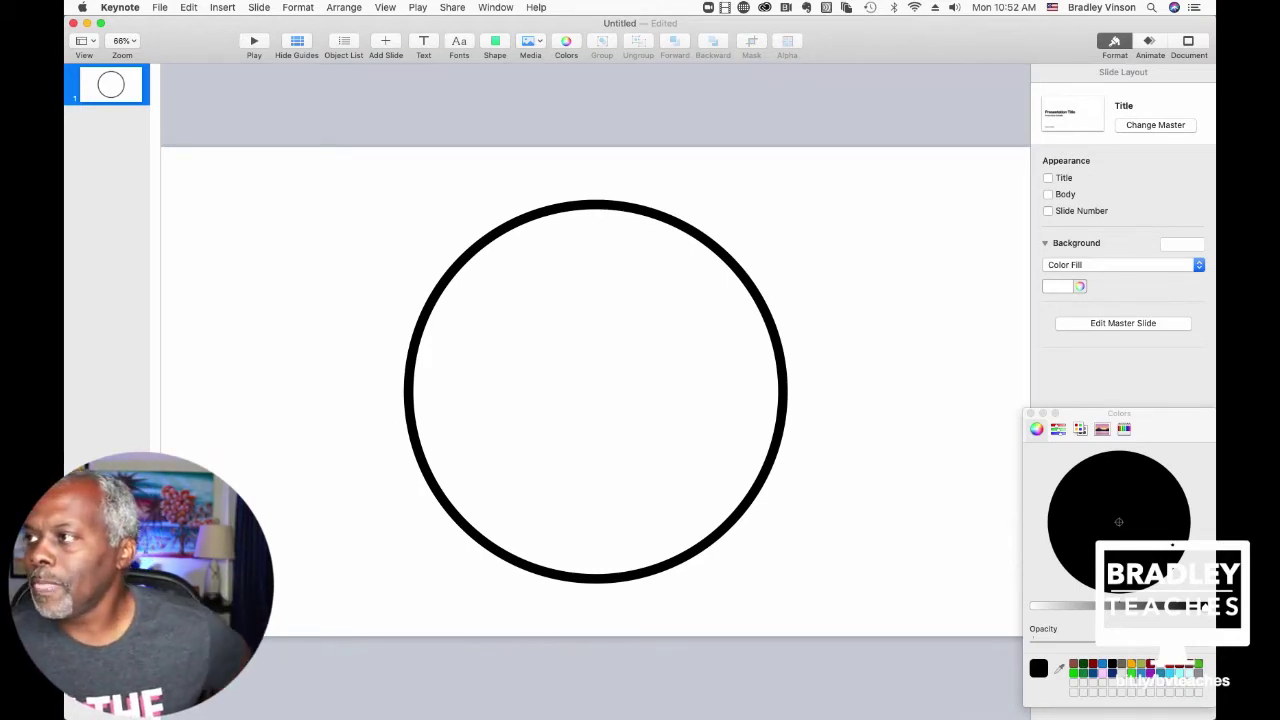
Step: Give the ring a gradient fill and change the gradient's first color from the default light blue to light yellow
key("super+Tab")
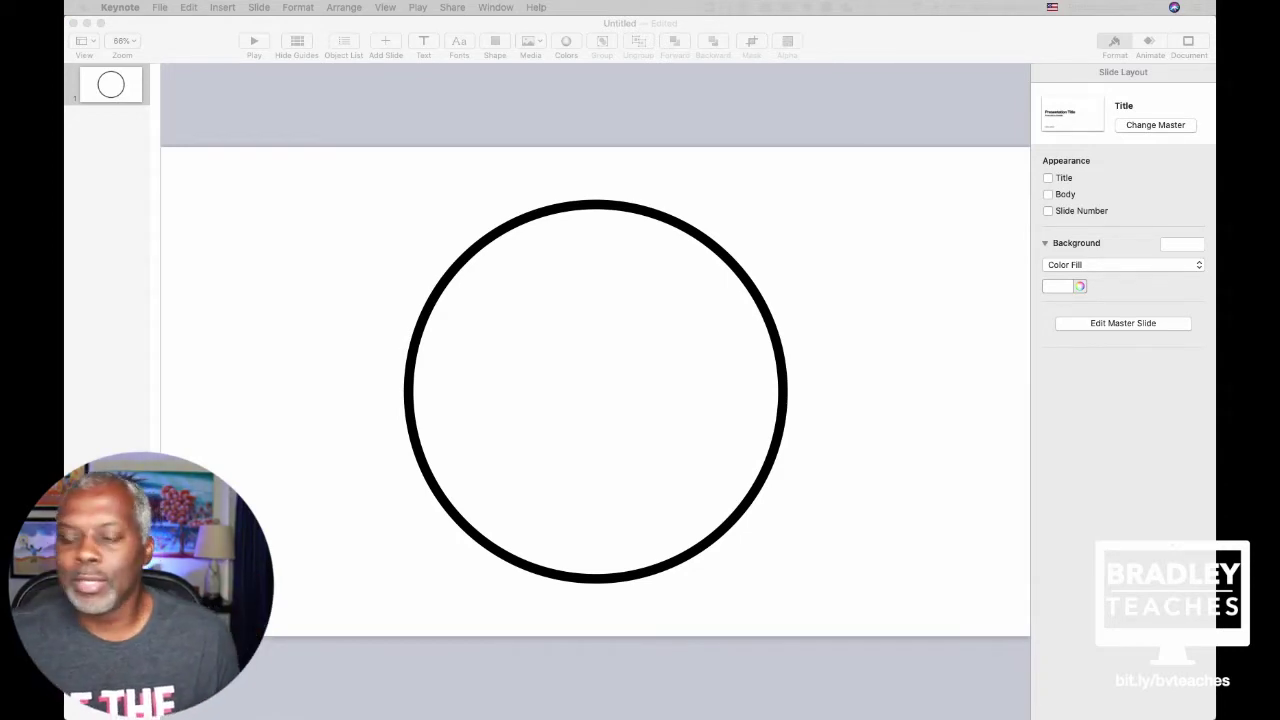
left_click(471, 189)
left_click_drag(490, 186, 636, 266)
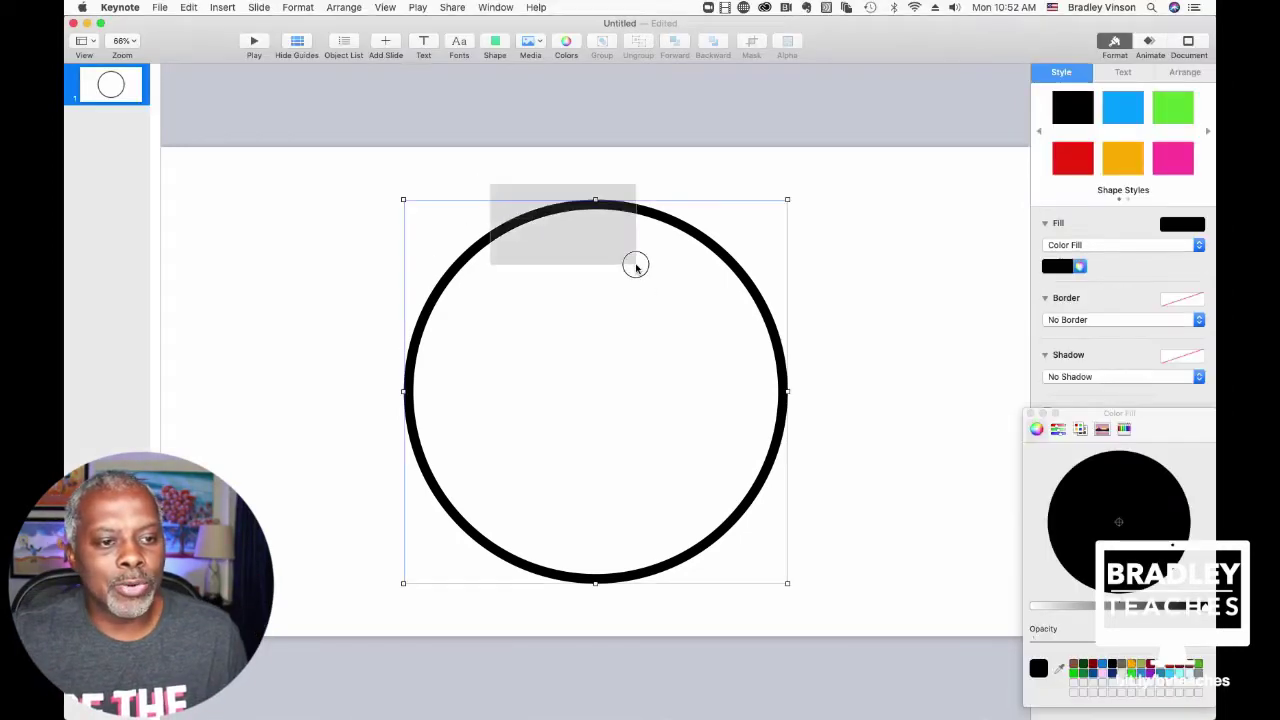
left_click(1080, 245)
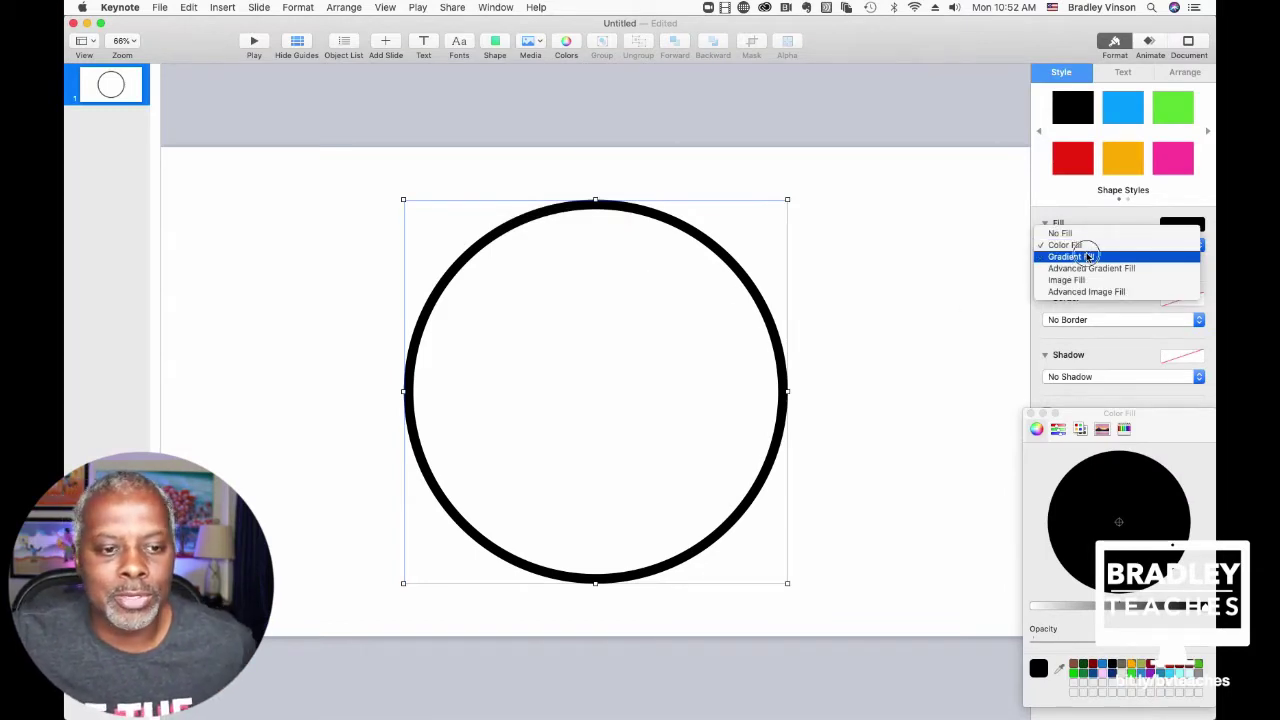
left_click(1088, 257)
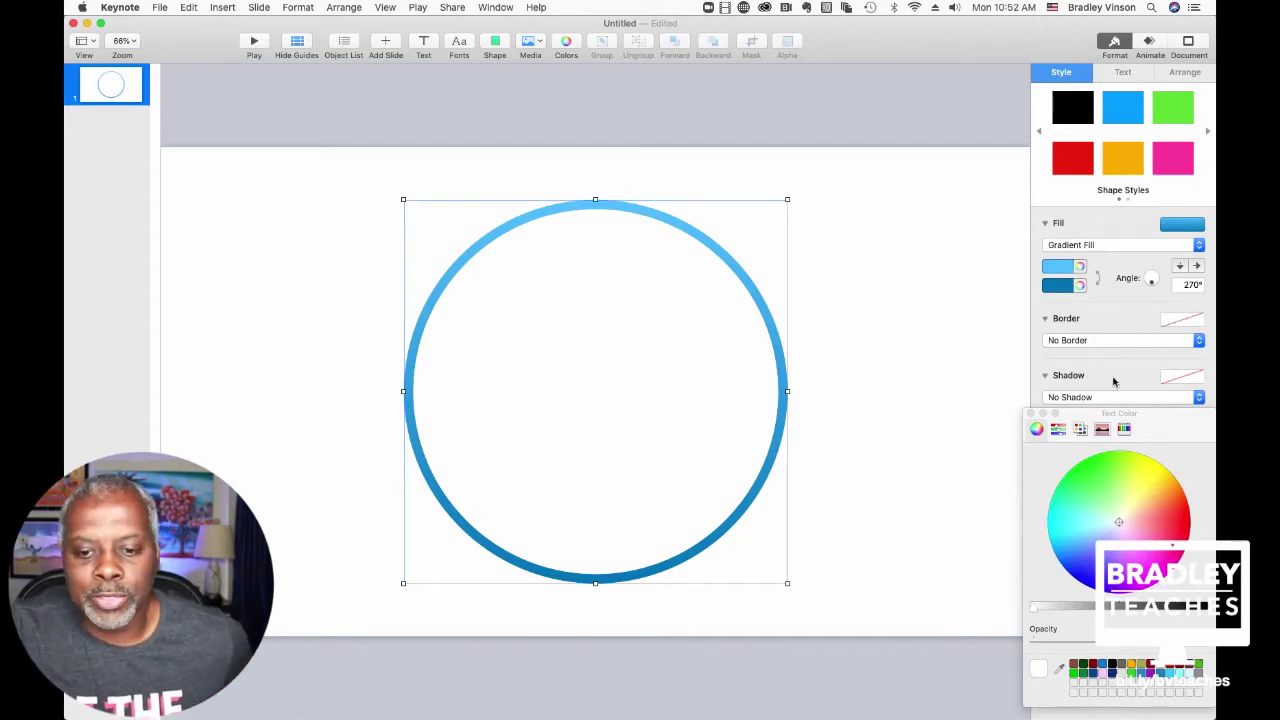
left_click(1058, 267)
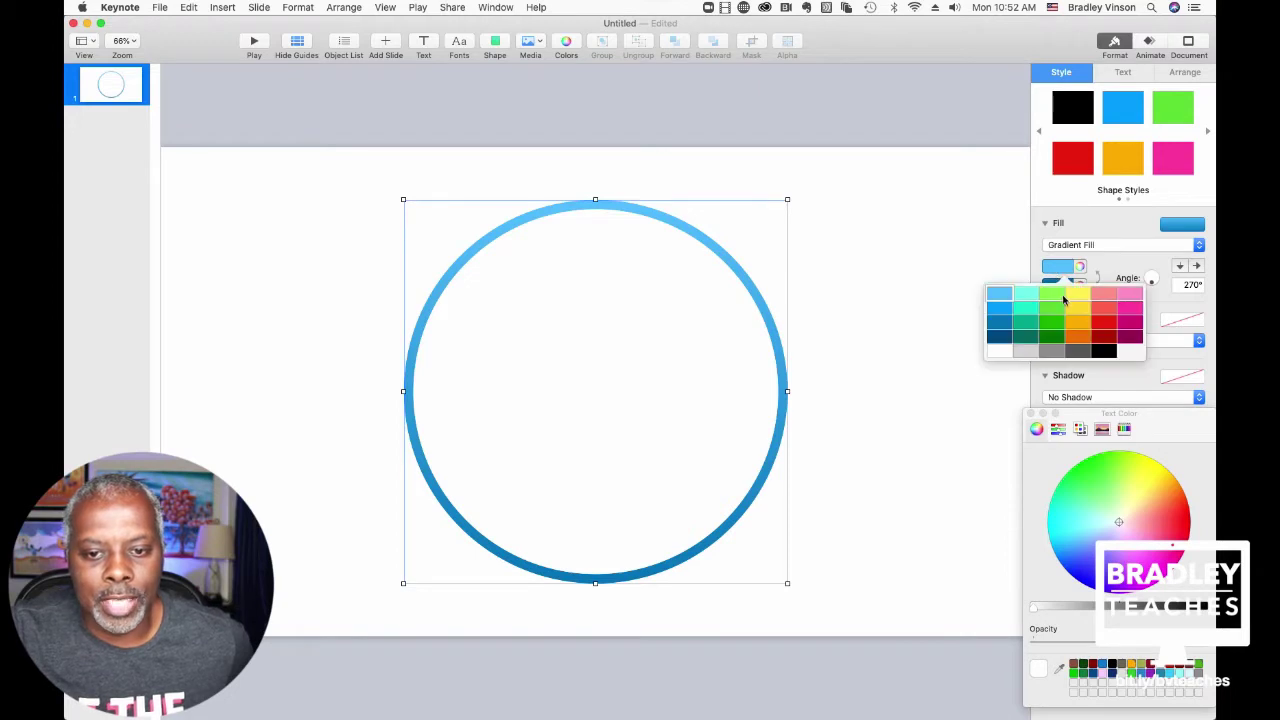
left_click(1075, 293)
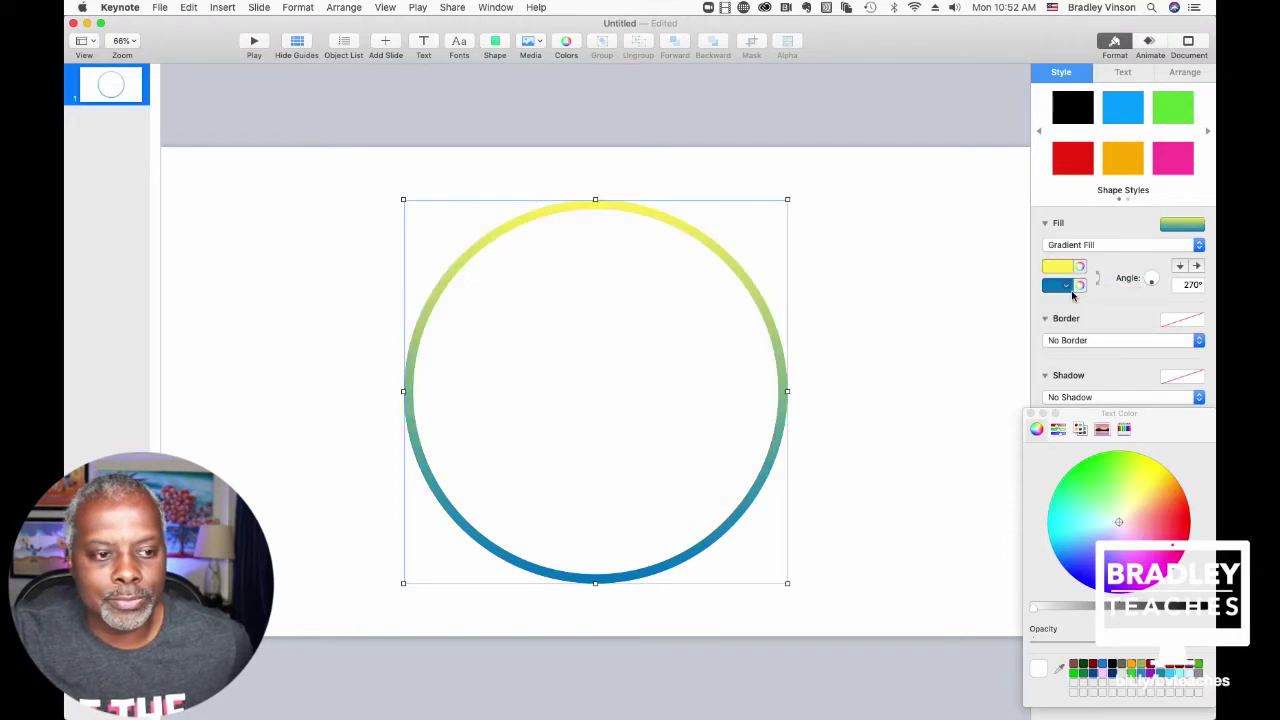
left_click(865, 117)
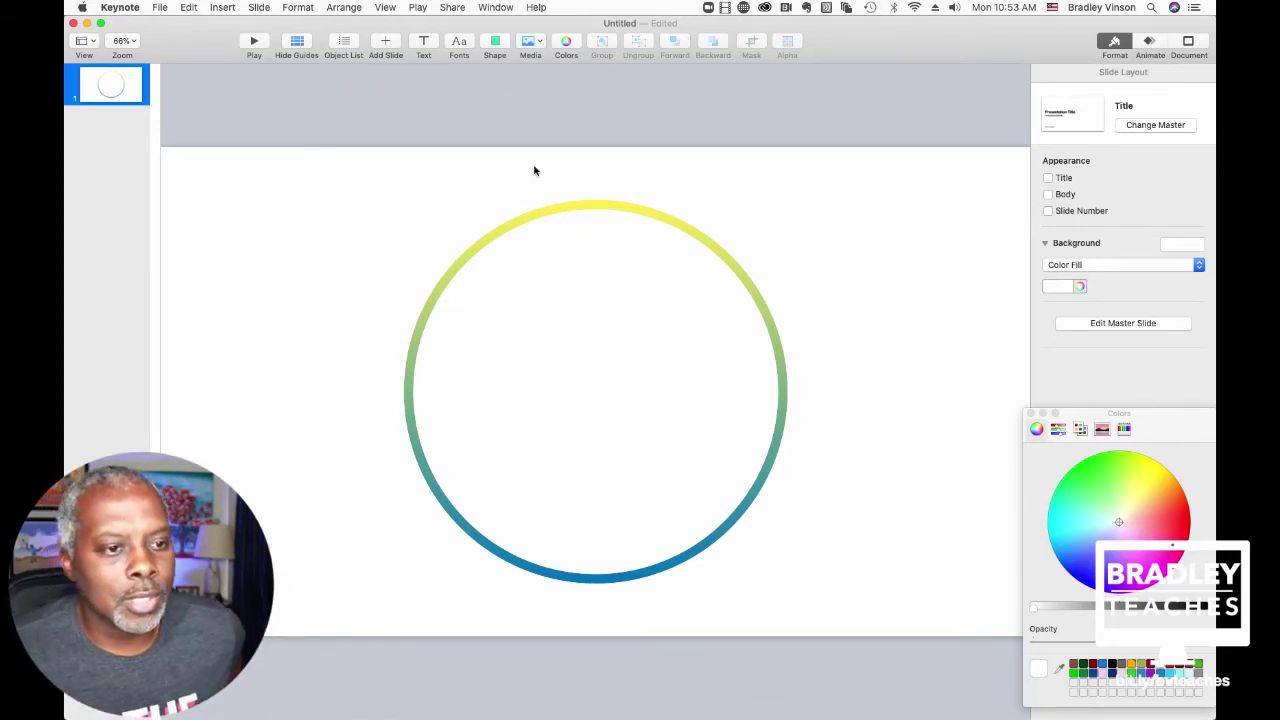
left_click(587, 210)
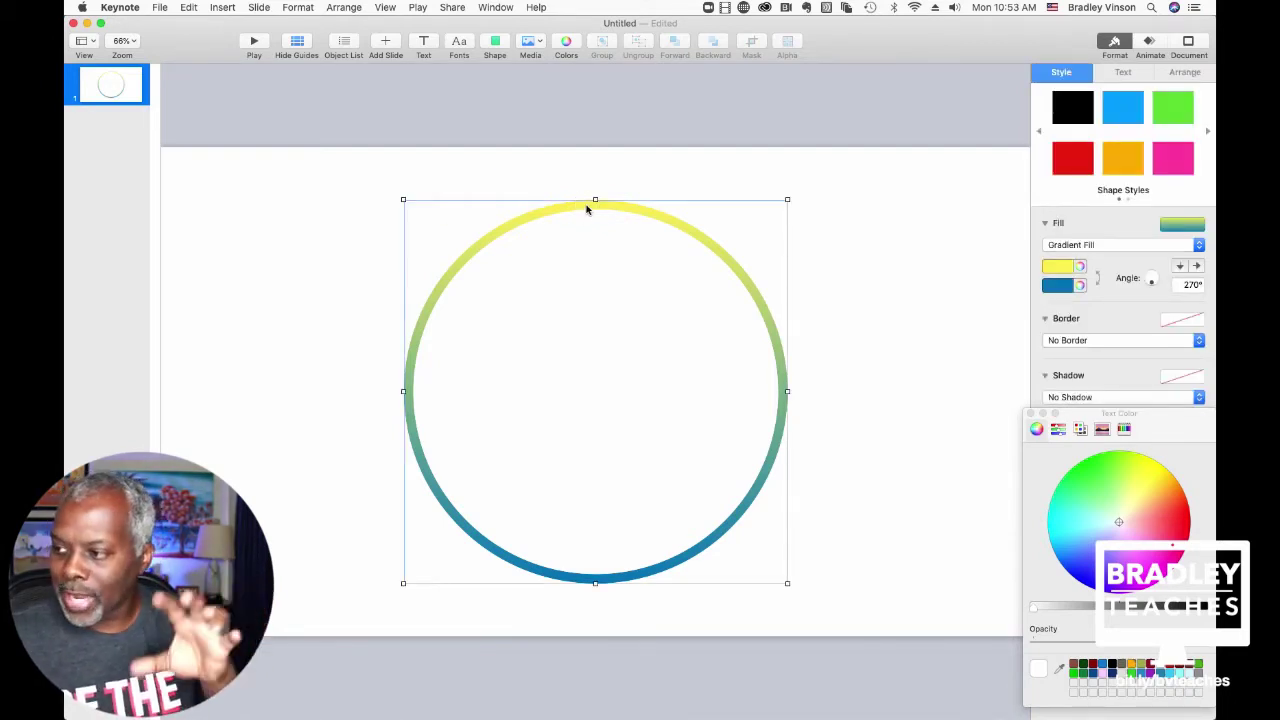
left_click(536, 128)
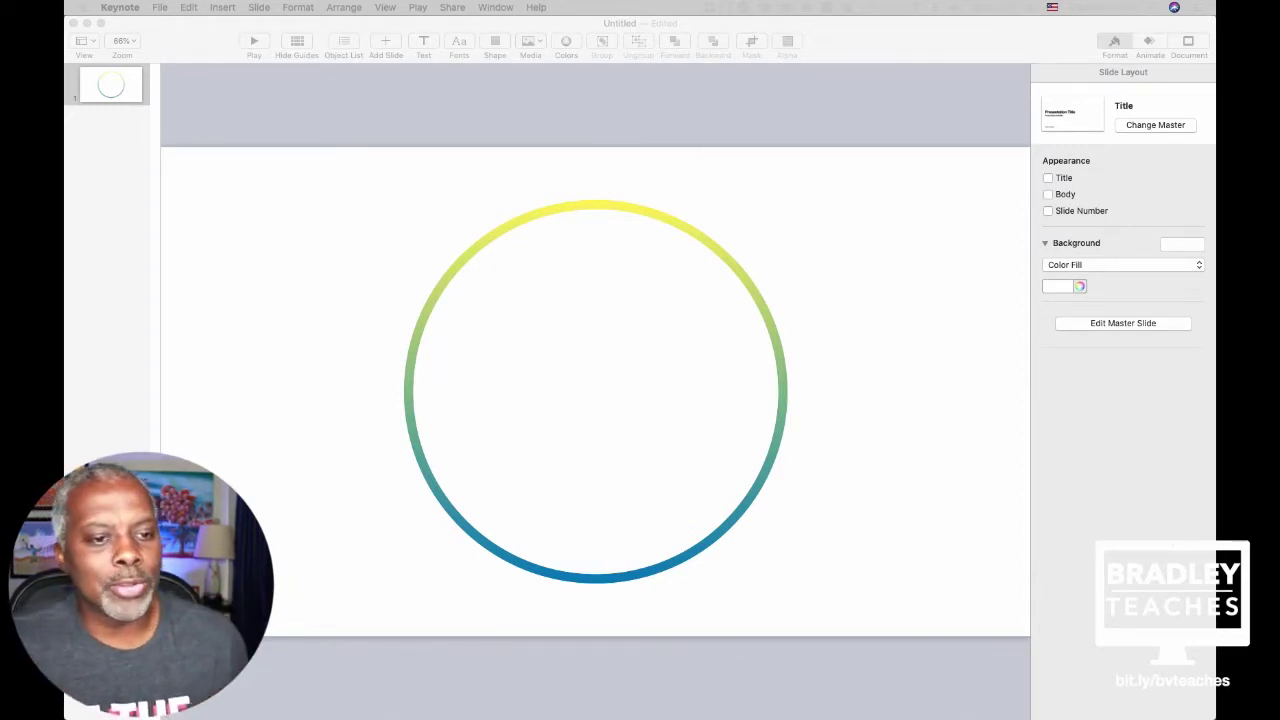
left_click(628, 214)
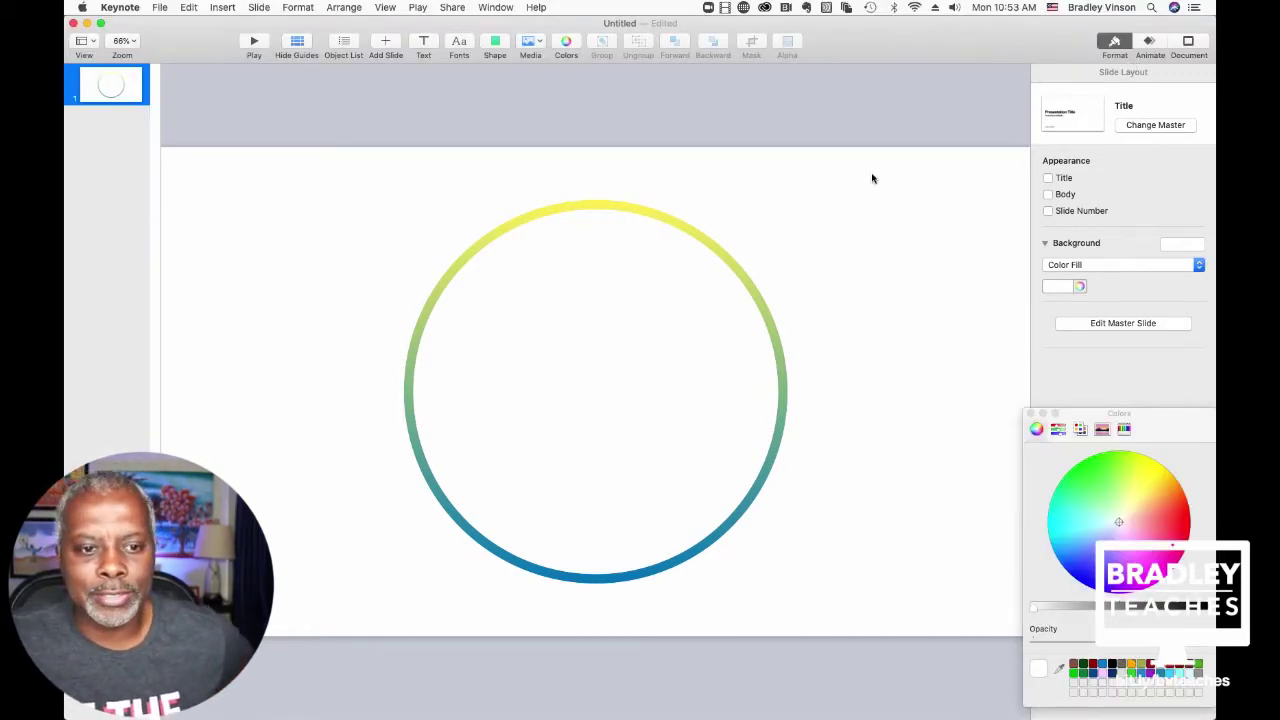
Step: Add a Rotate action effect to the gradient ring
left_click(713, 250)
left_click(1151, 52)
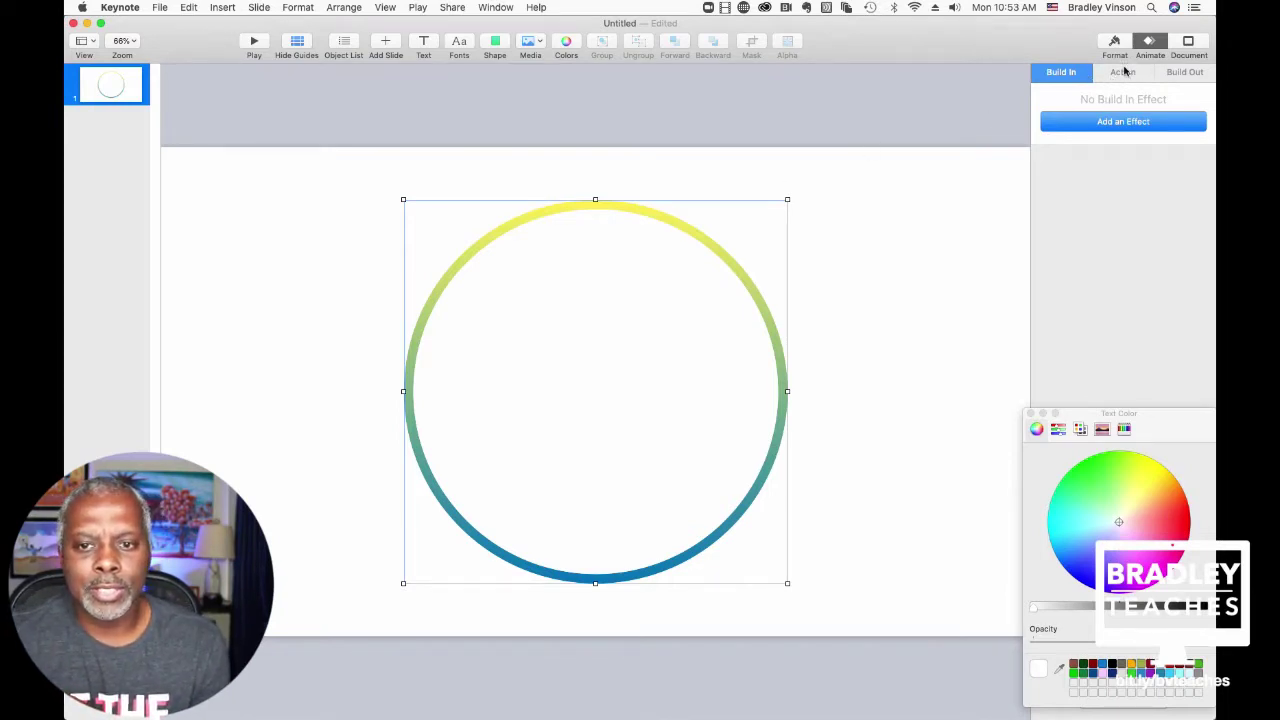
left_click(1123, 78)
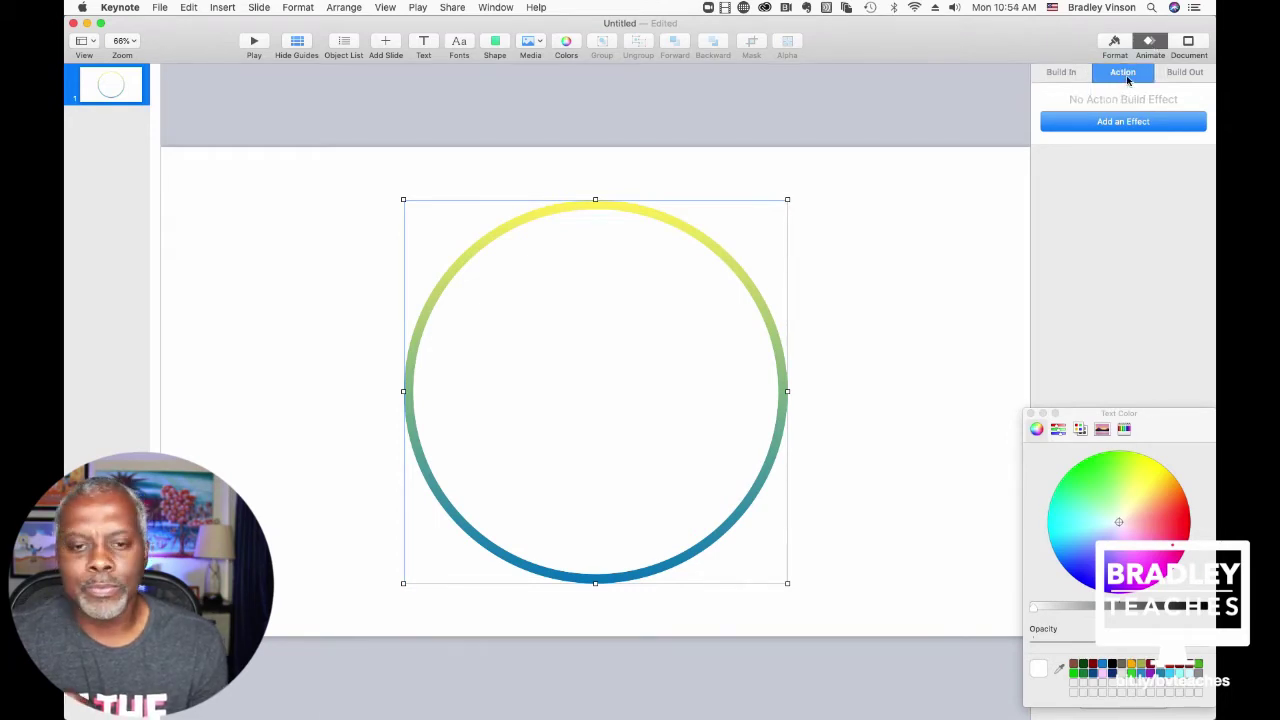
left_click(1123, 122)
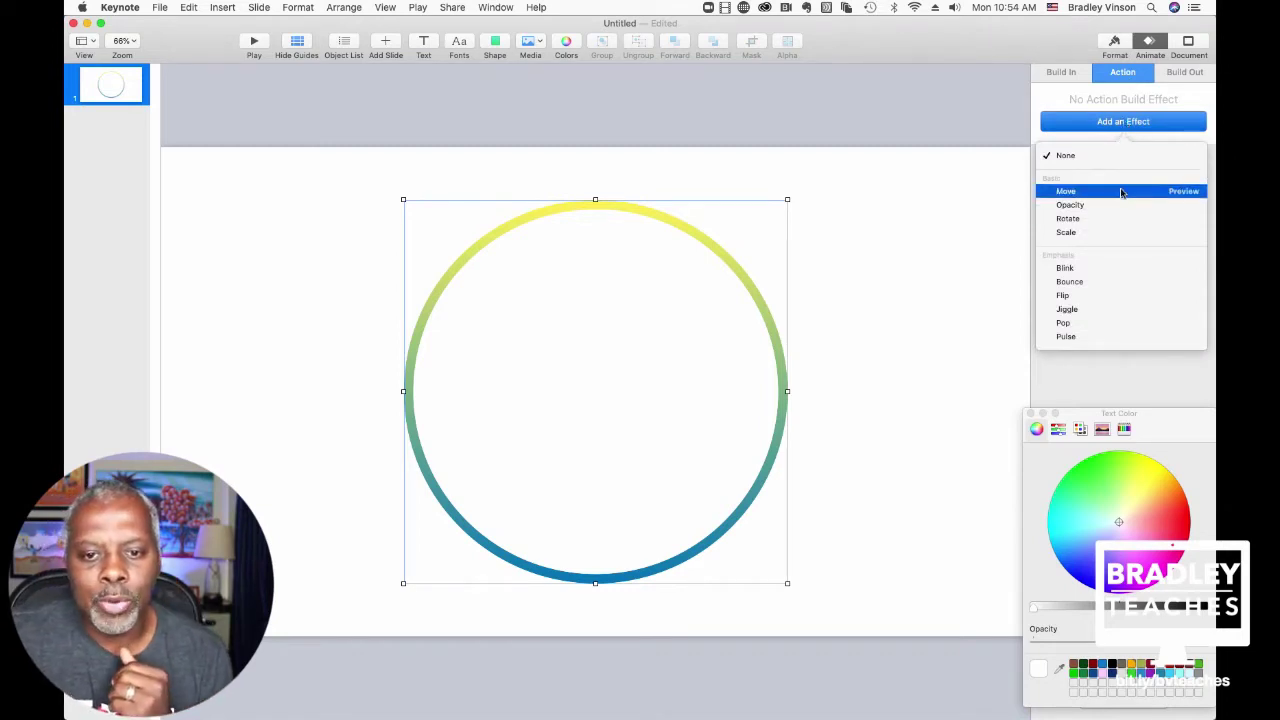
left_click(1072, 220)
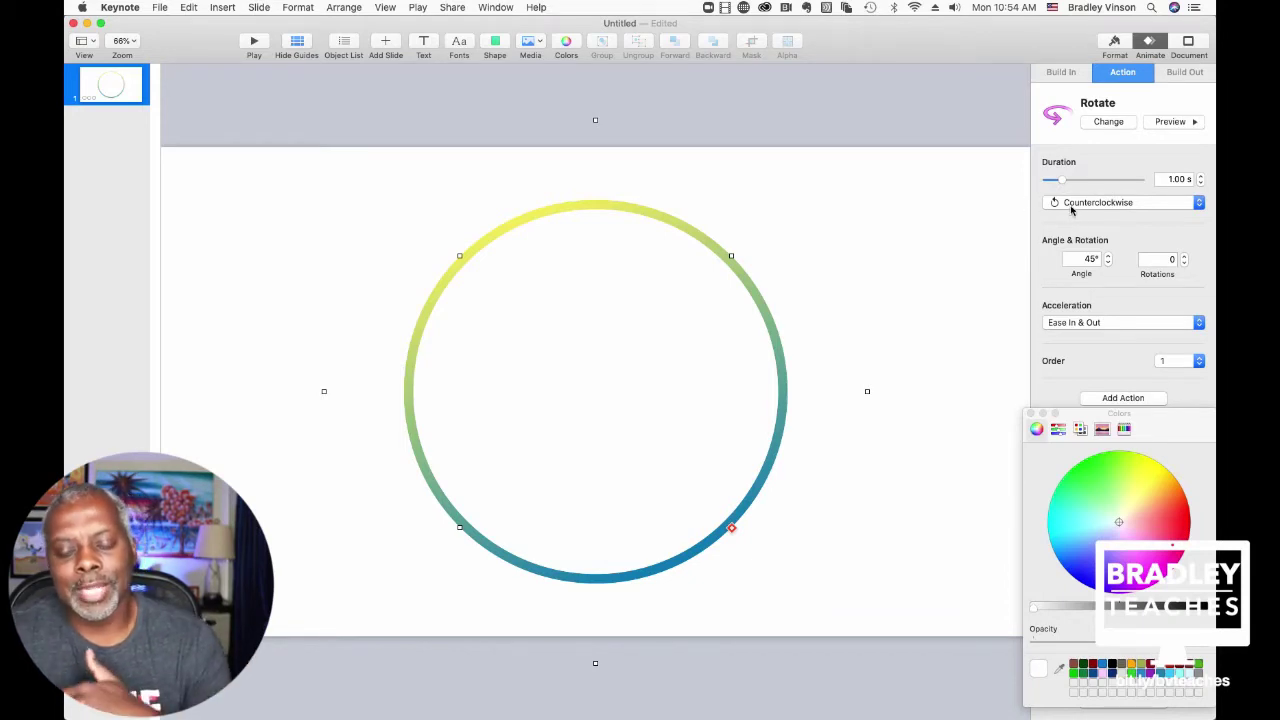
Step: Set the Rotate action's angle to 0° and its number of rotations to 4
left_click(1108, 265)
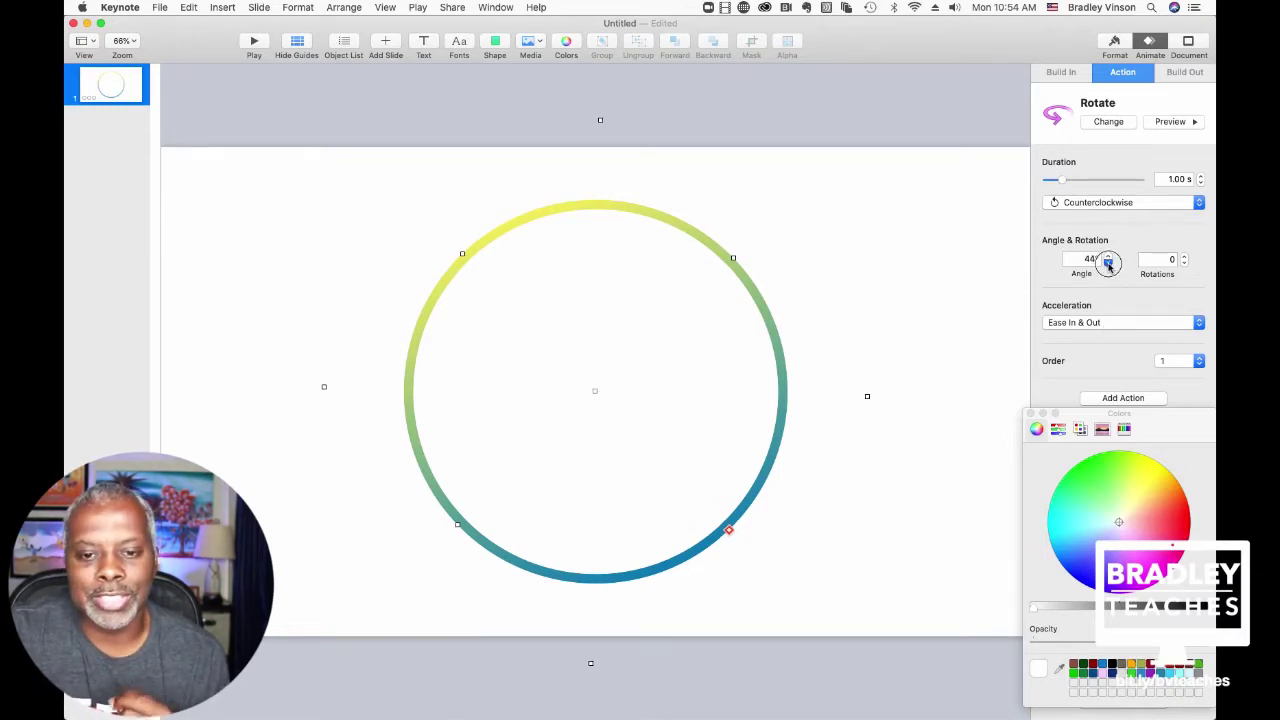
left_click_drag(1108, 265, 1108, 265)
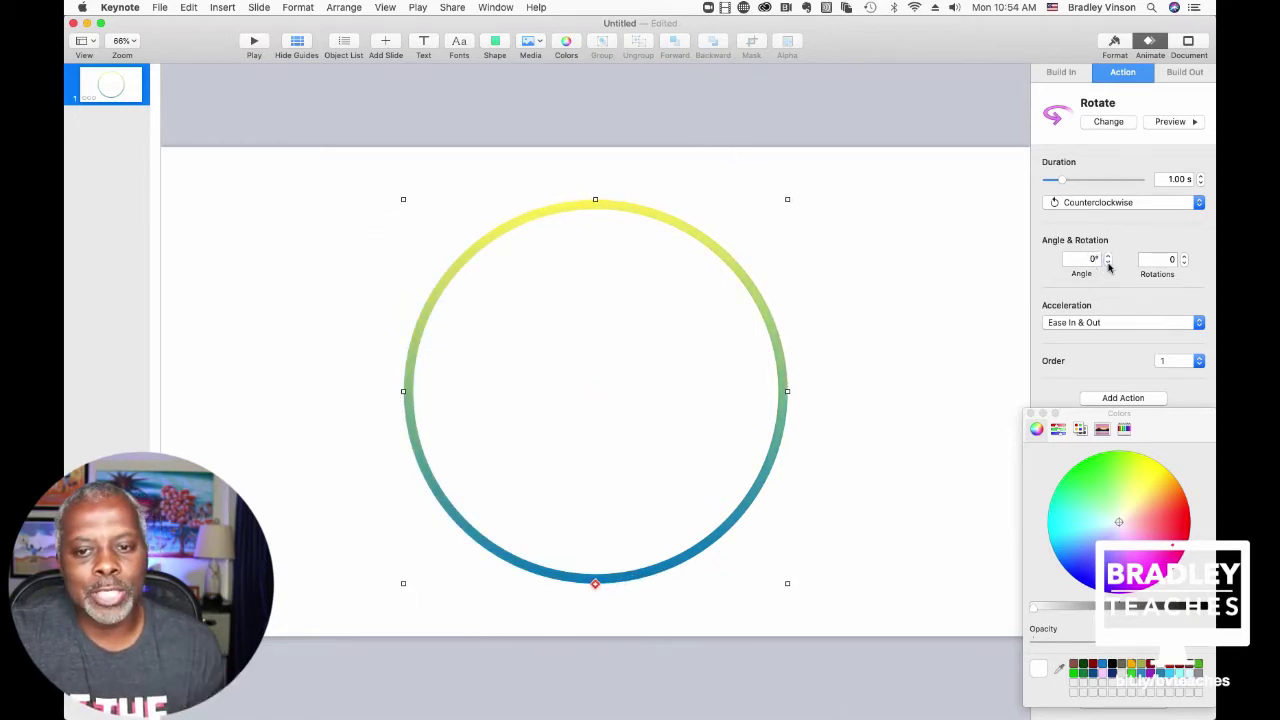
left_click(1184, 256)
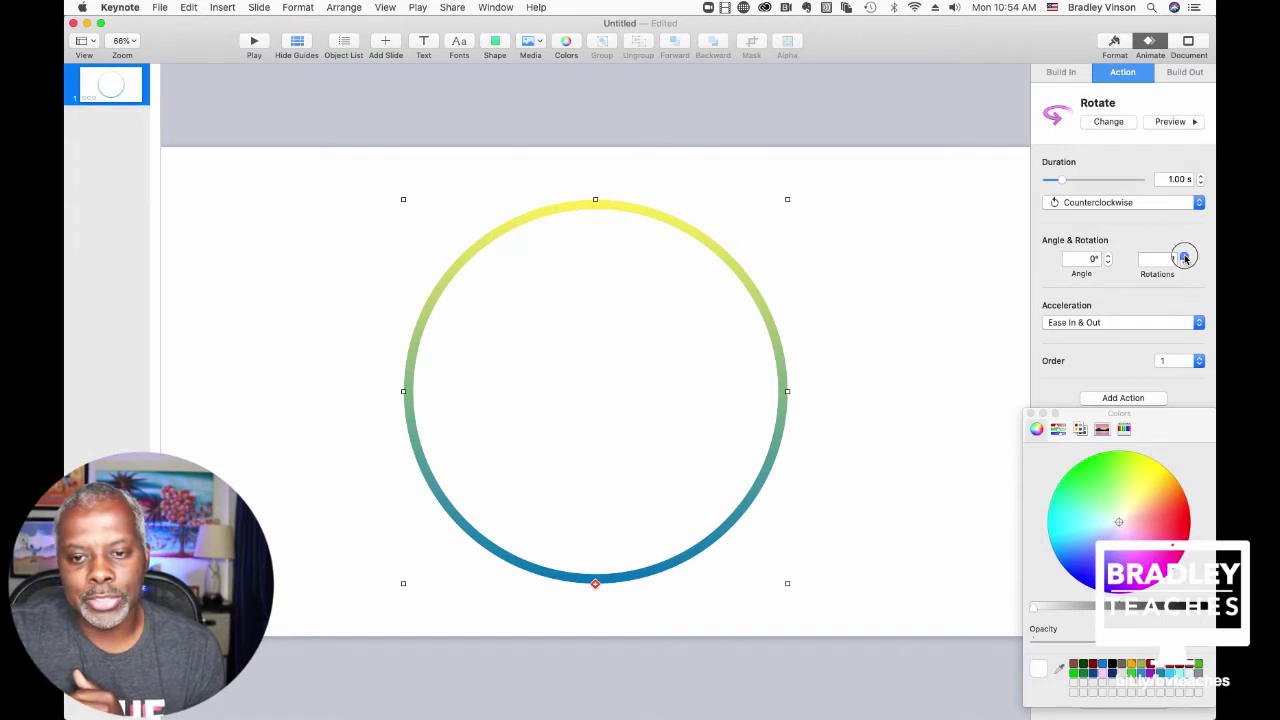
left_click(1184, 257)
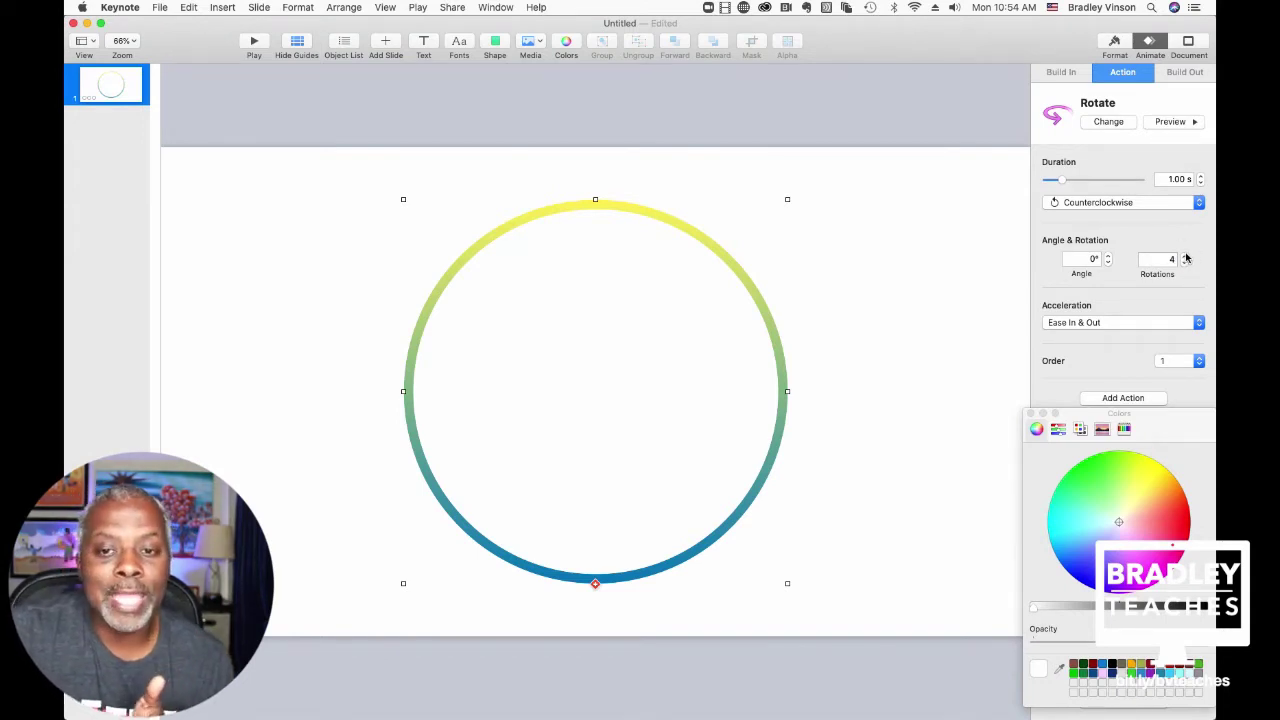
Step: Set the Rotate action's duration to 4.00 s and move the Colors window clear of the animation settings
left_click(1200, 176)
left_click(1200, 176)
left_click(1200, 176)
left_click(1200, 176)
left_click(1200, 176)
left_click(1200, 176)
left_click(1200, 176)
left_click(1200, 176)
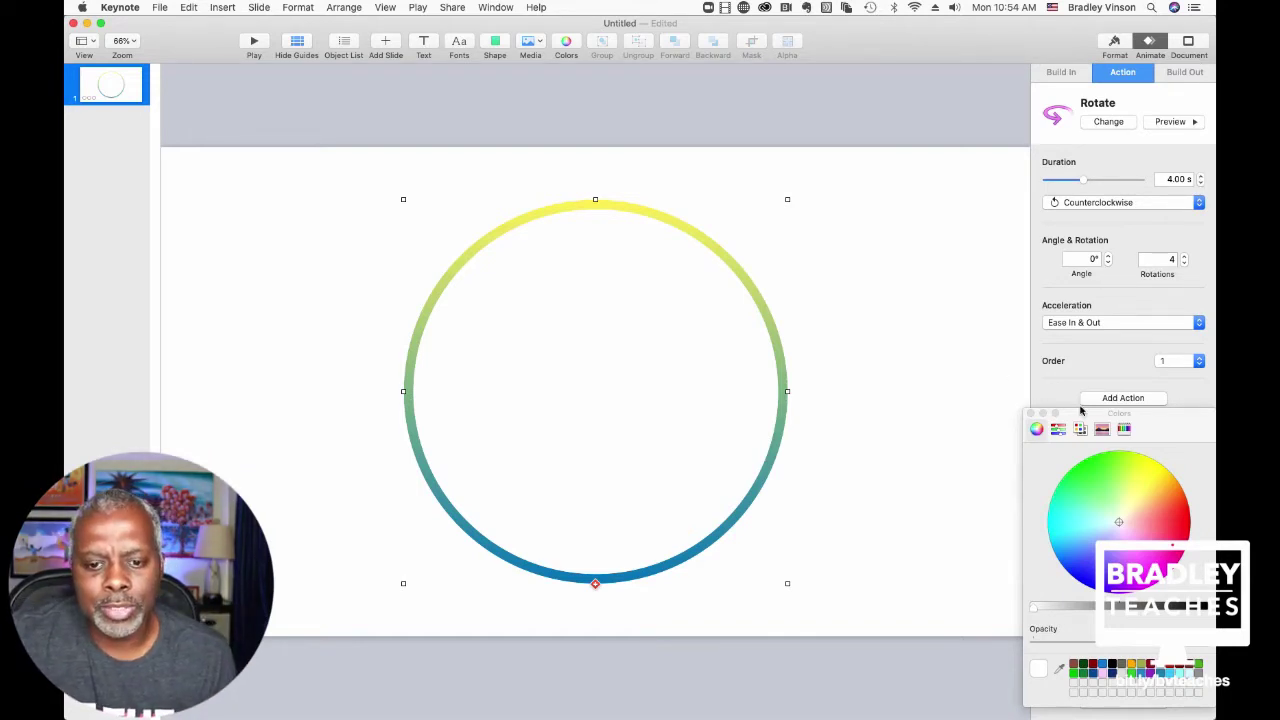
left_click_drag(1176, 420, 1155, 529)
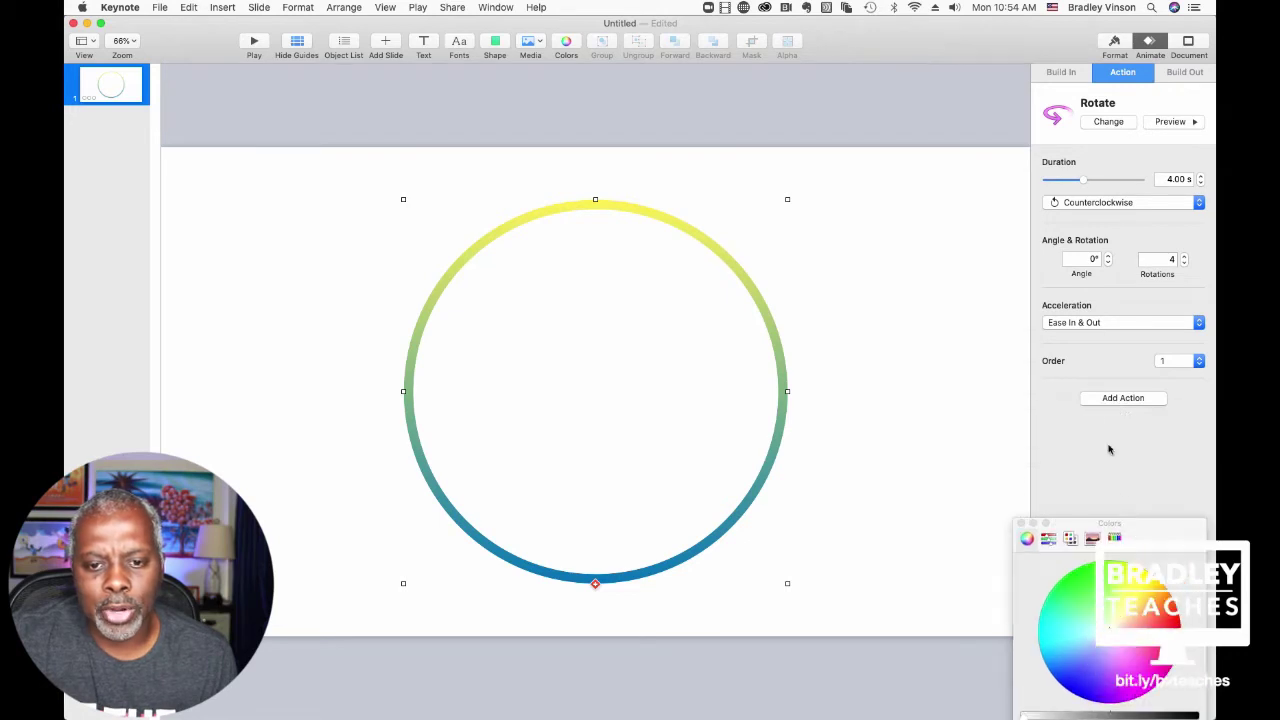
Step: Set the Rotate action's acceleration to None and preview the ring's animation
left_click(1072, 326)
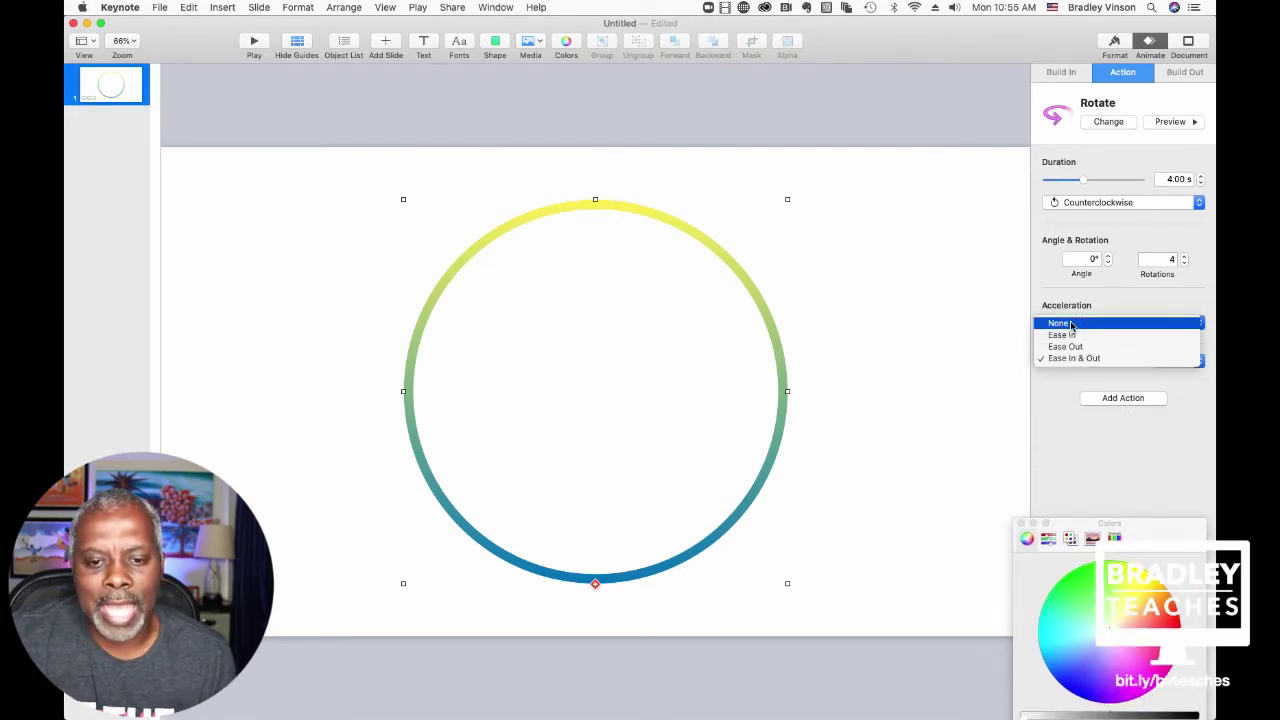
left_click(1070, 323)
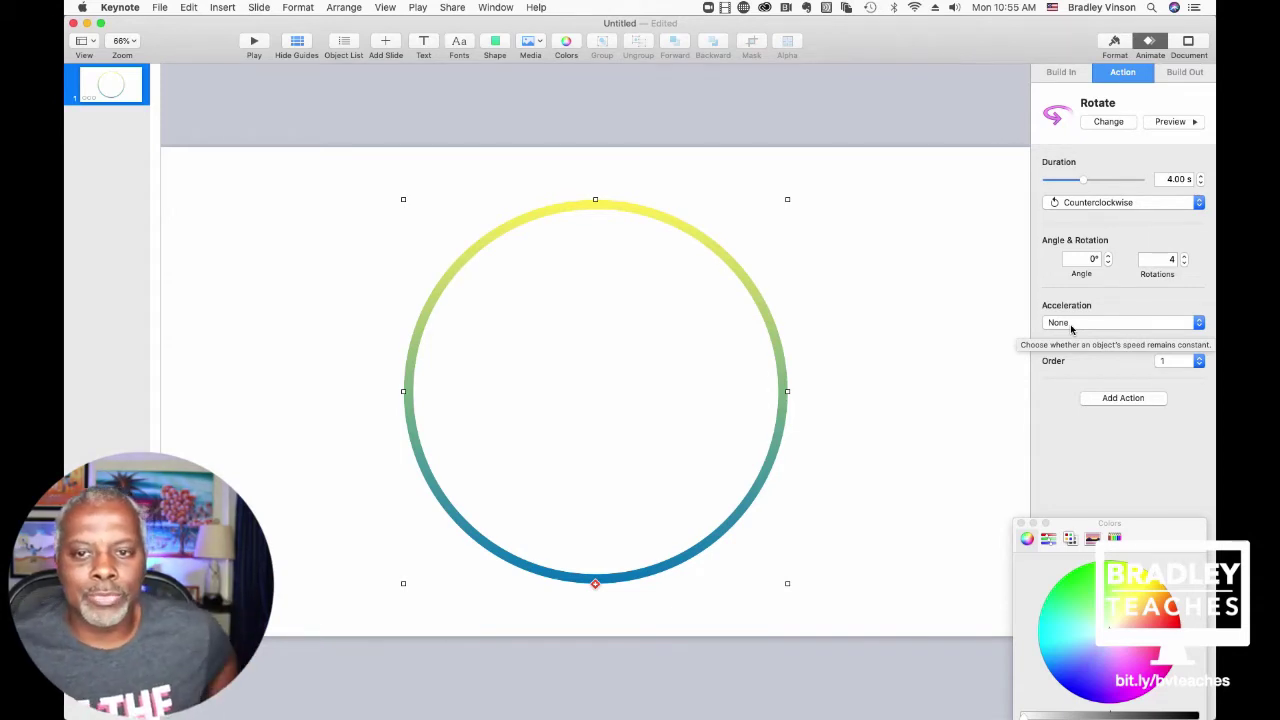
left_click(1168, 122)
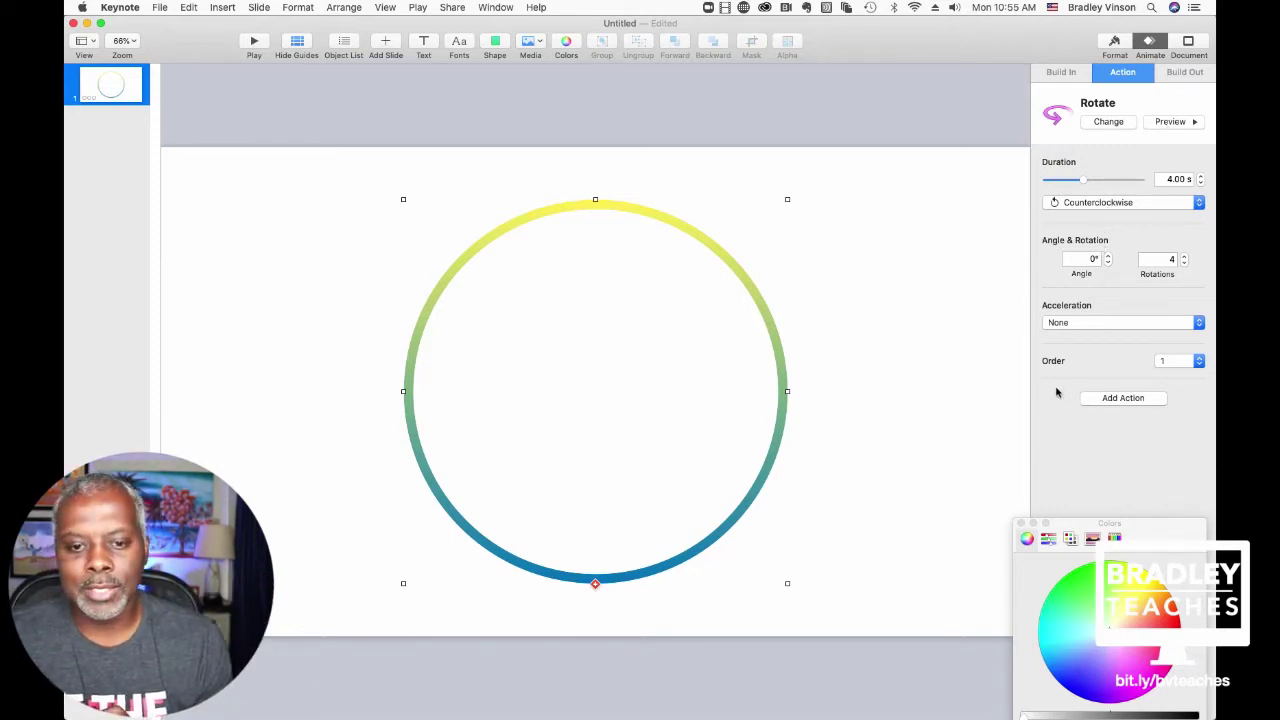
left_click(1082, 324)
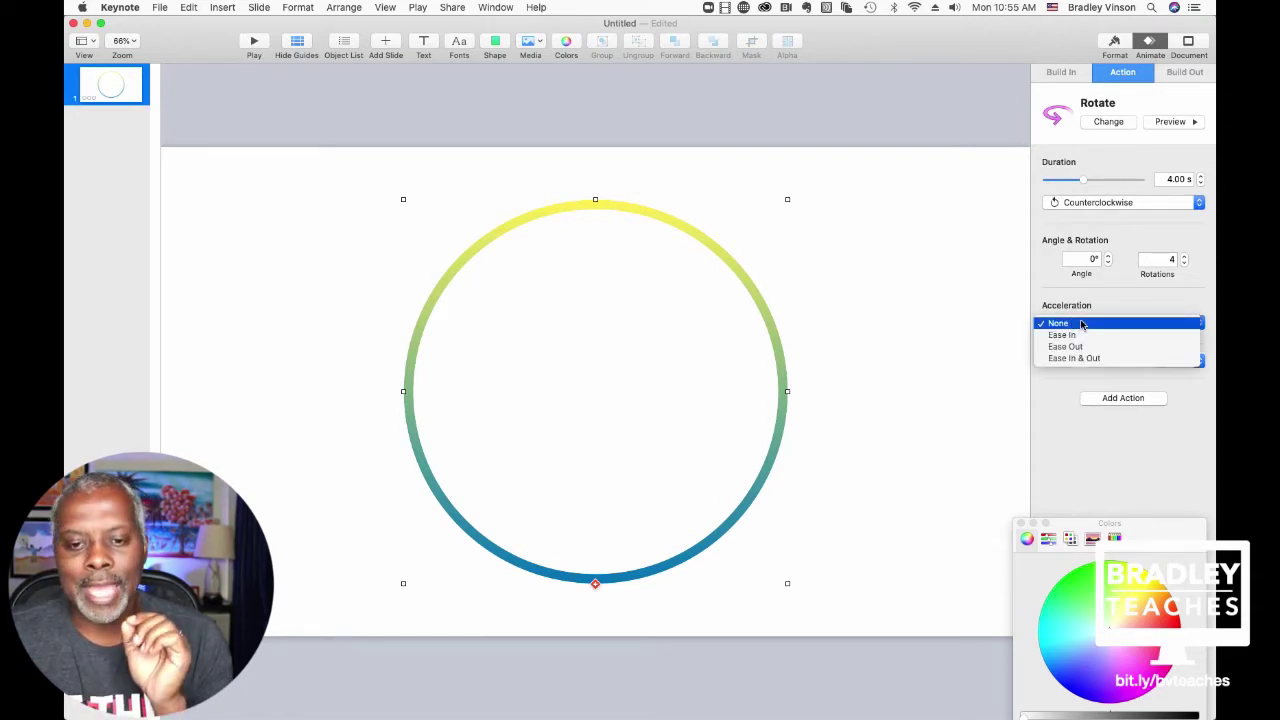
left_click(1082, 326)
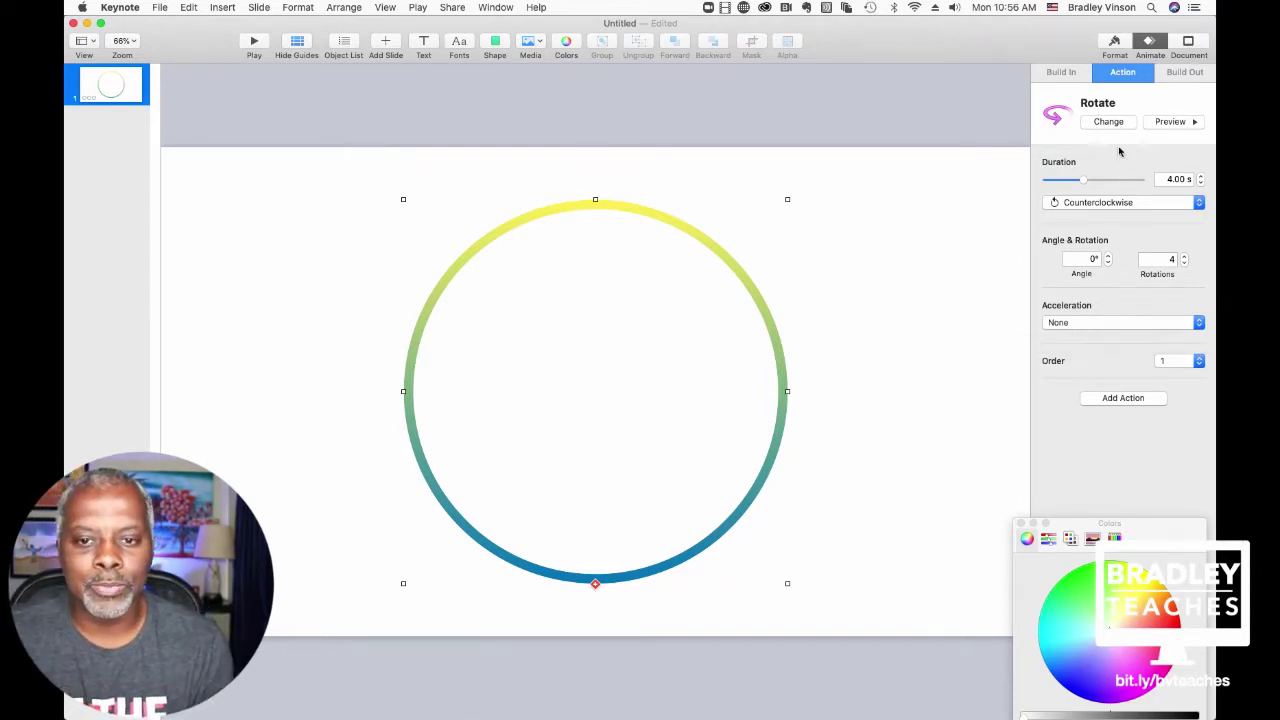
Step: Add a Dissolve build-out effect to the ring and set its duration to 0.60 s
left_click(1182, 72)
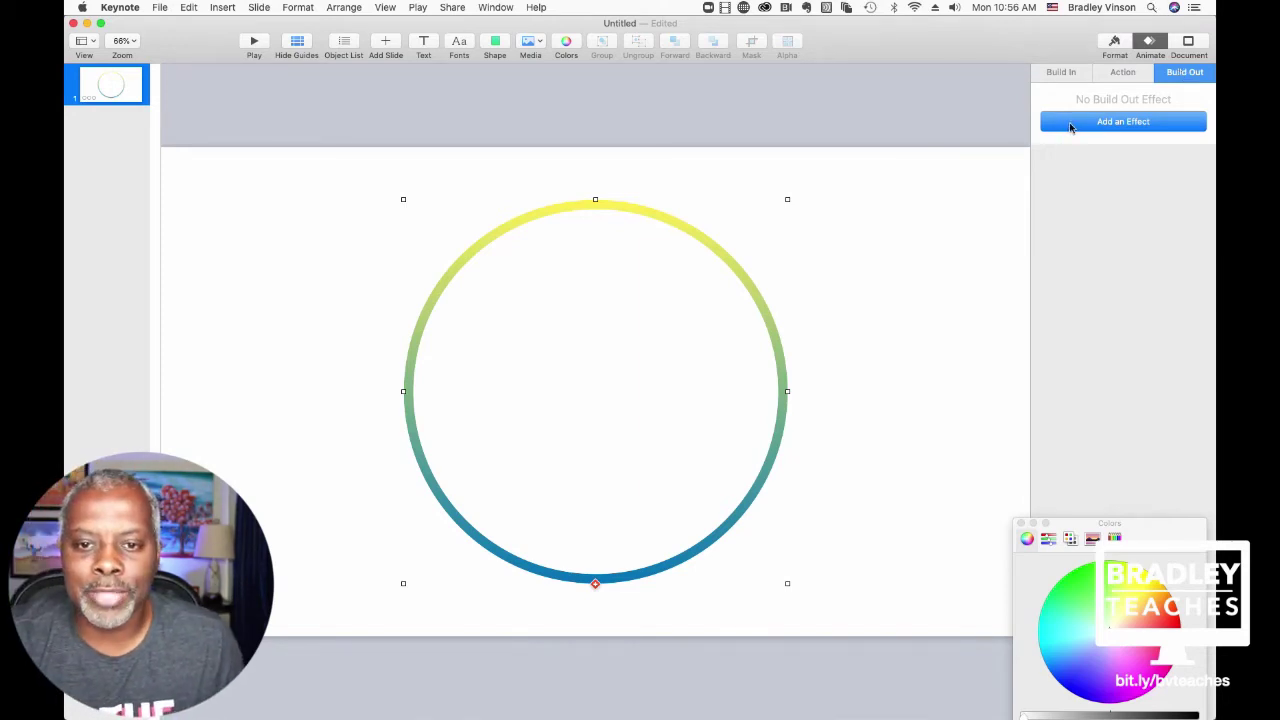
left_click(1069, 124)
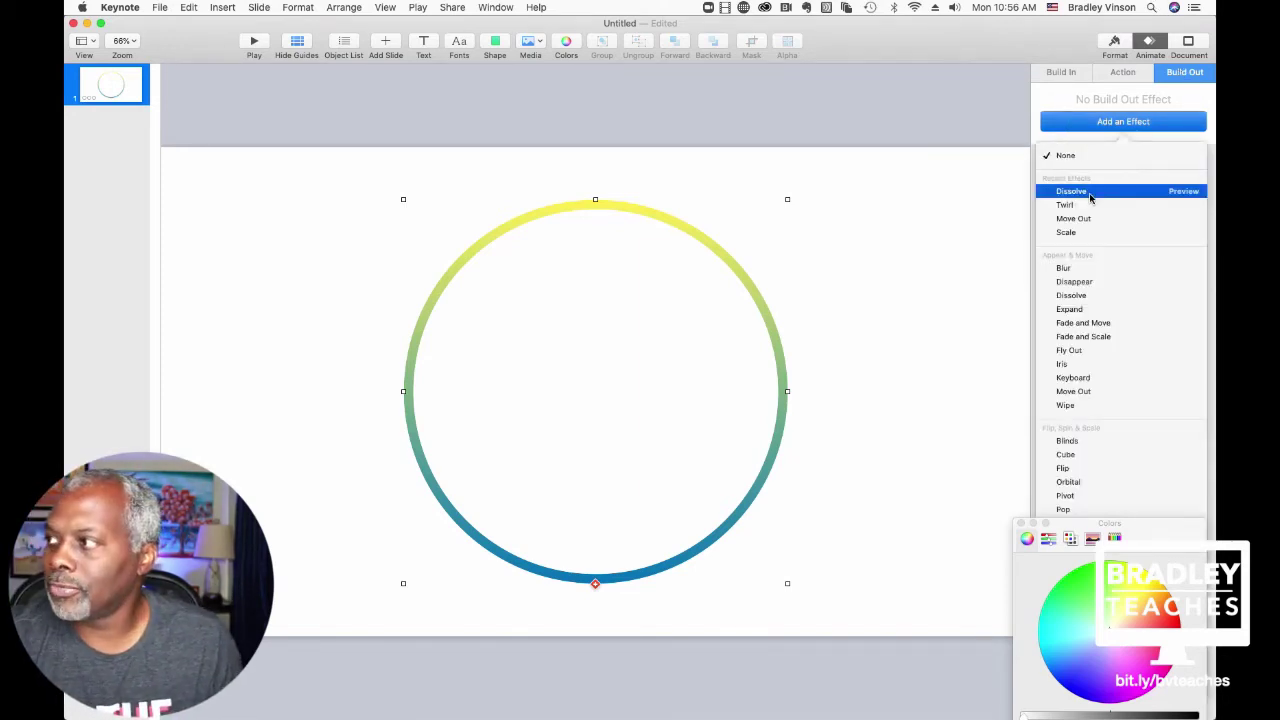
left_click(1090, 194)
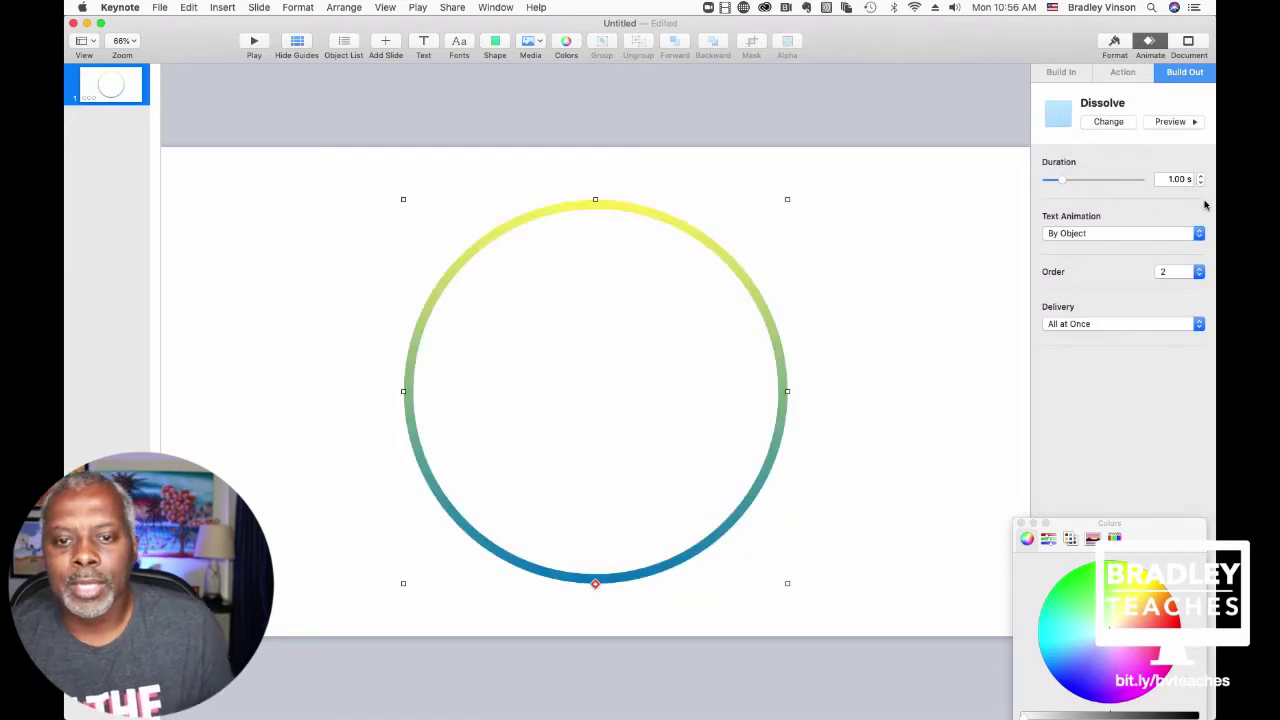
left_click(1201, 183)
left_click(1201, 183)
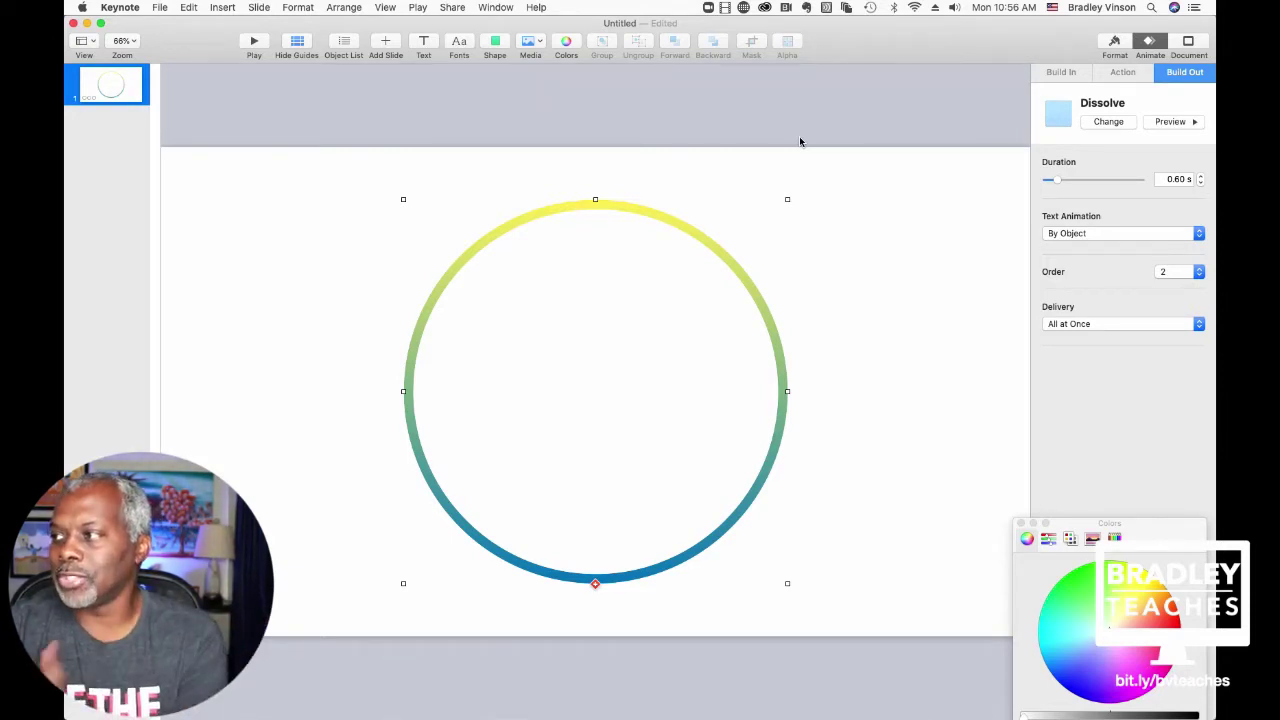
left_click(873, 102)
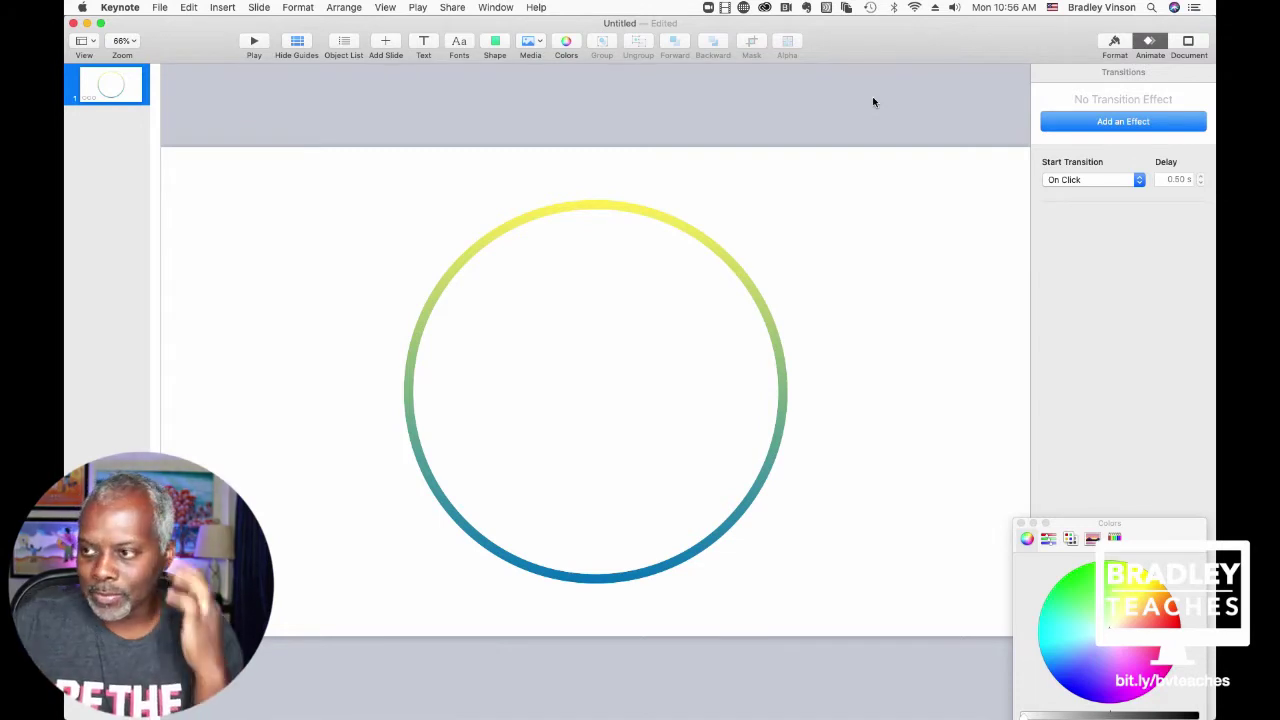
Step: Show the object list, then copy and paste the ring and align the copy exactly over the original
left_click(636, 217)
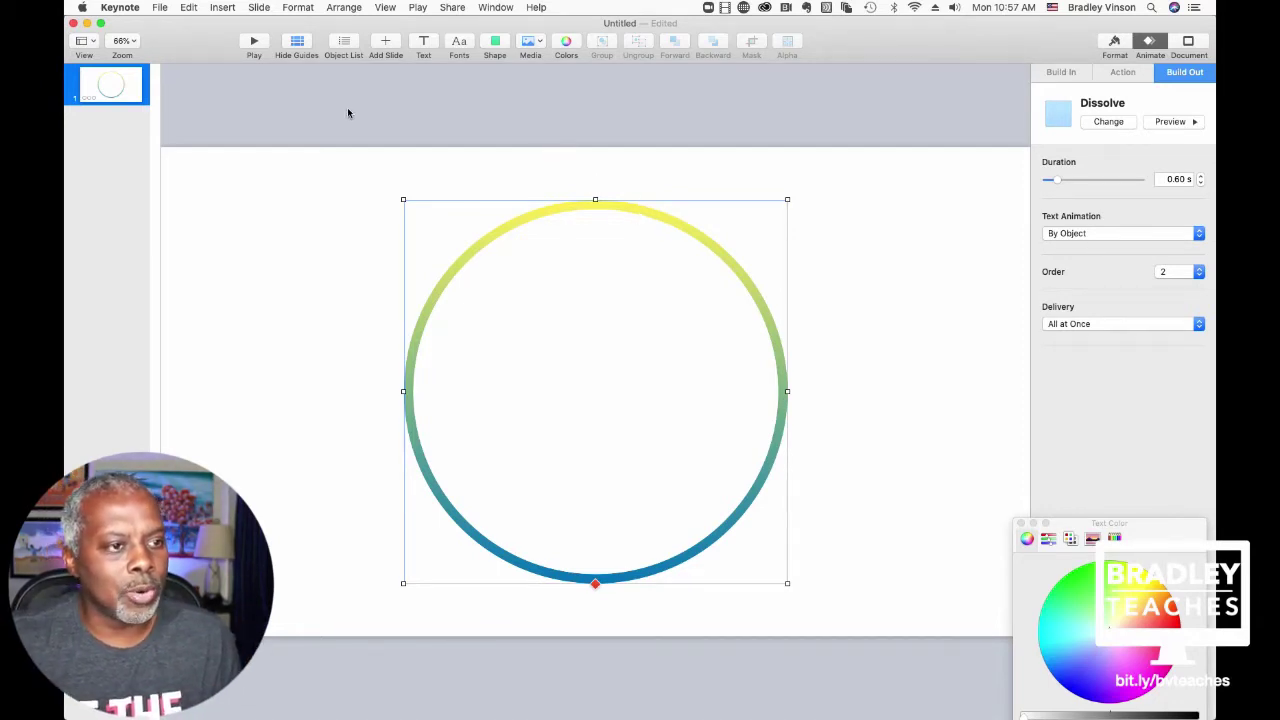
left_click(342, 44)
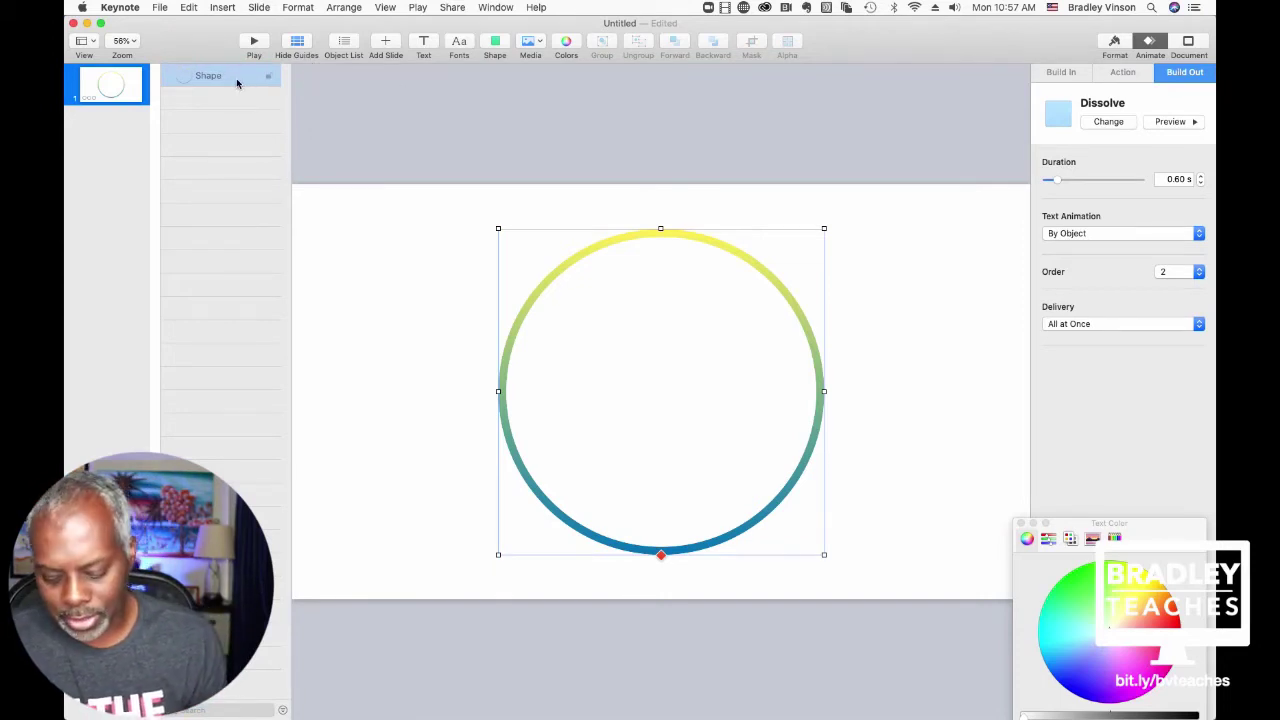
key("super+c")
key("super+v")
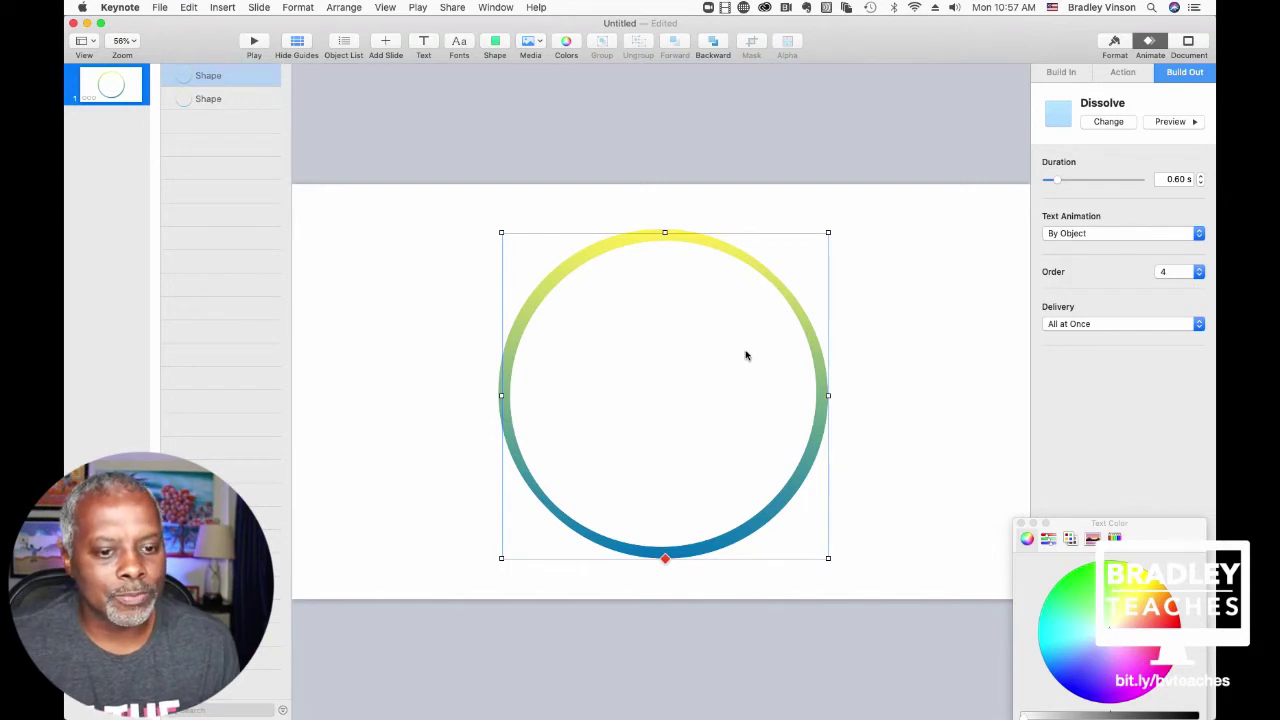
left_click_drag(806, 339, 801, 333)
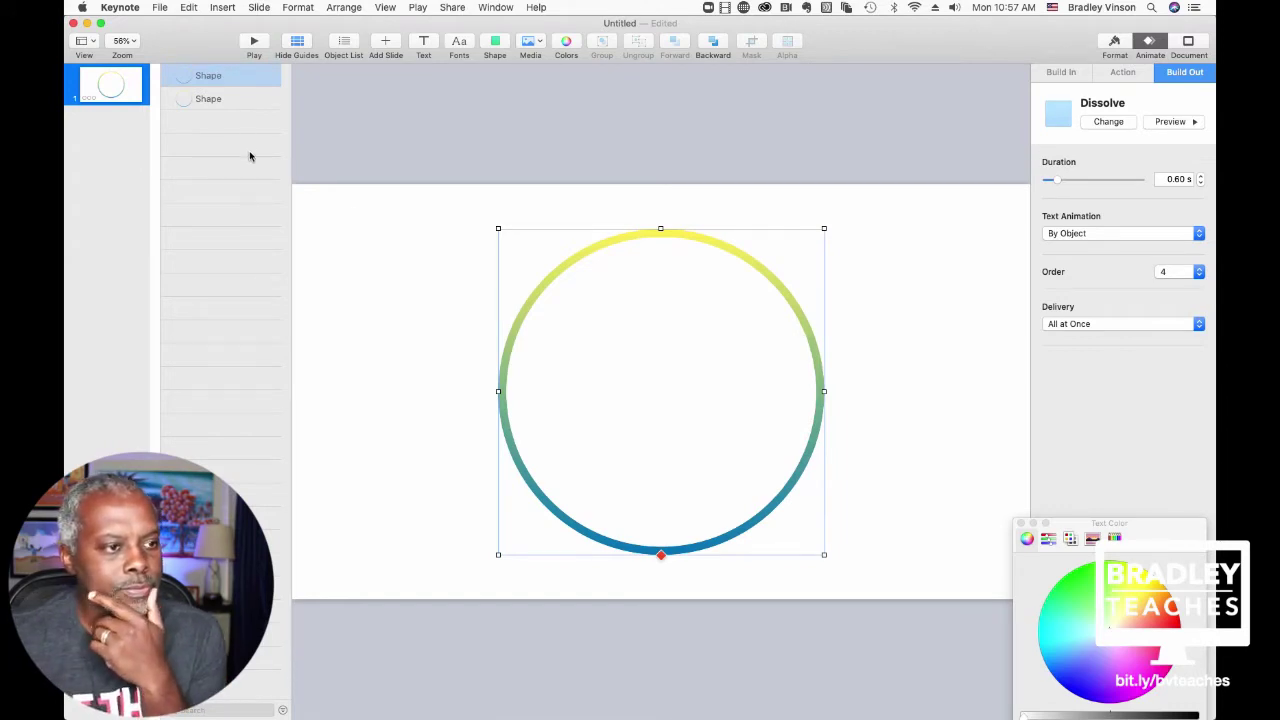
Step: Rename the upper ring in the object list as blue-yellow
double_click(207, 78)
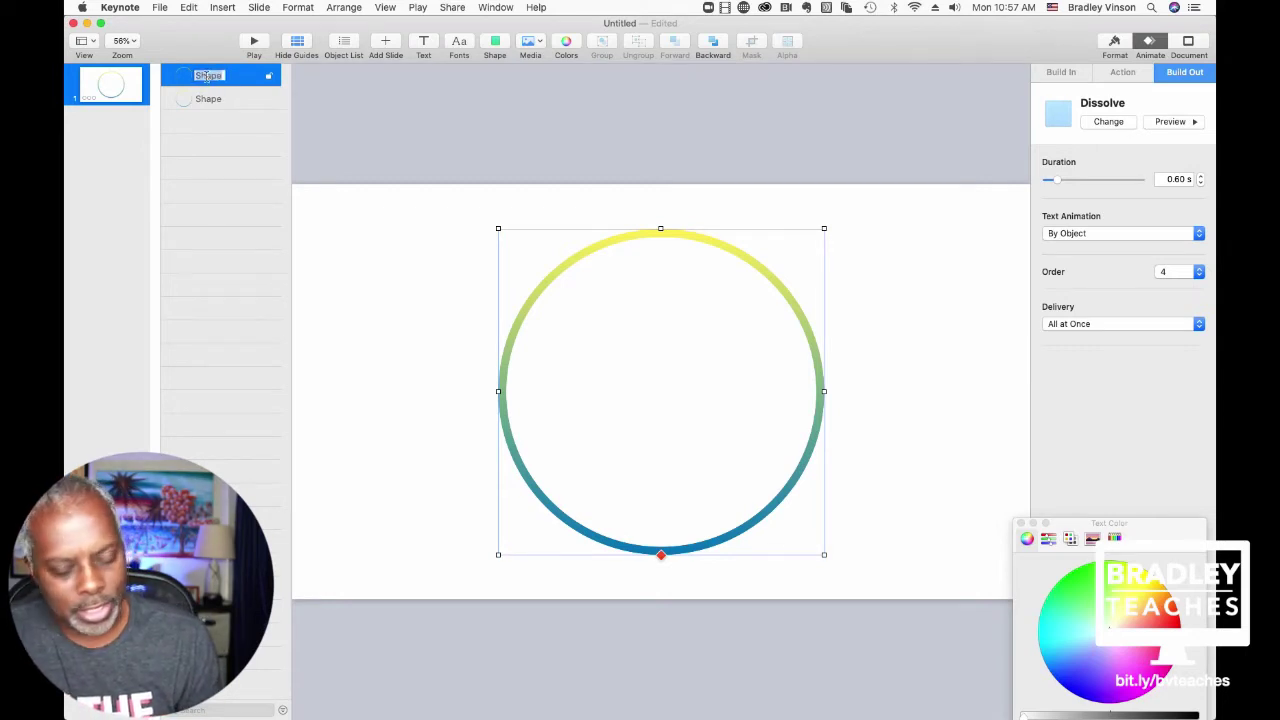
type("Blue")
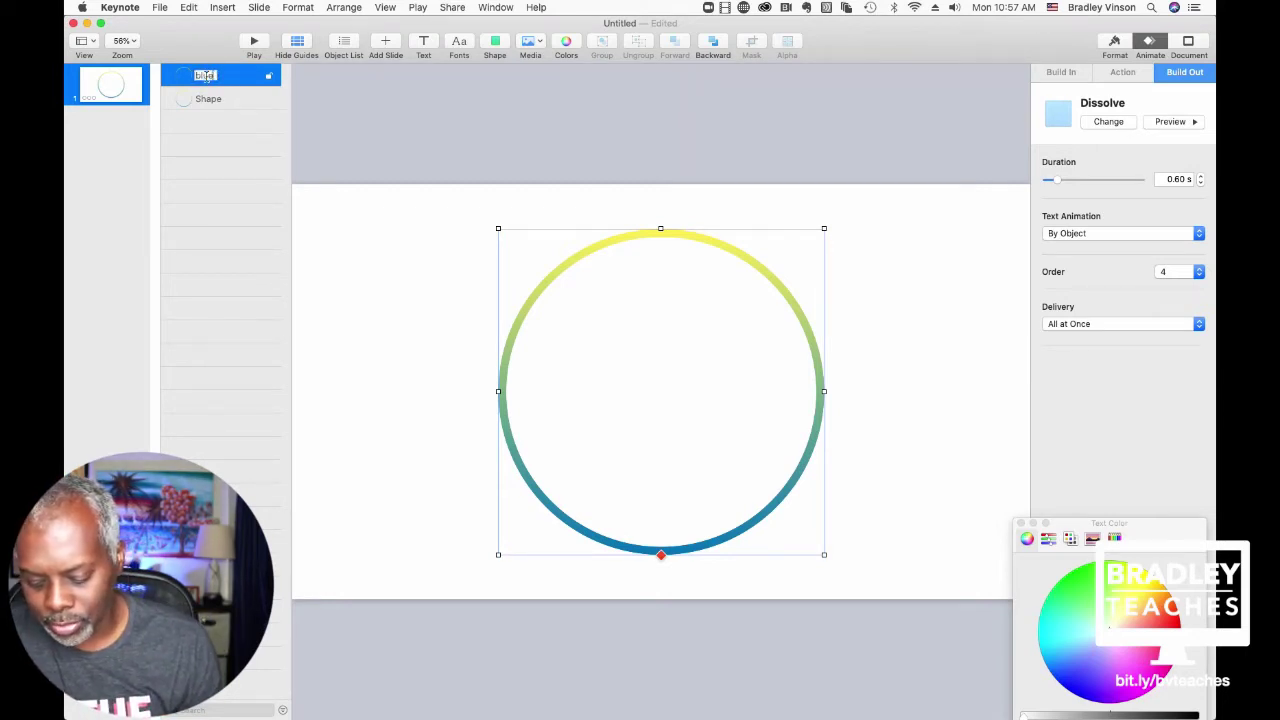
type("-yellow")
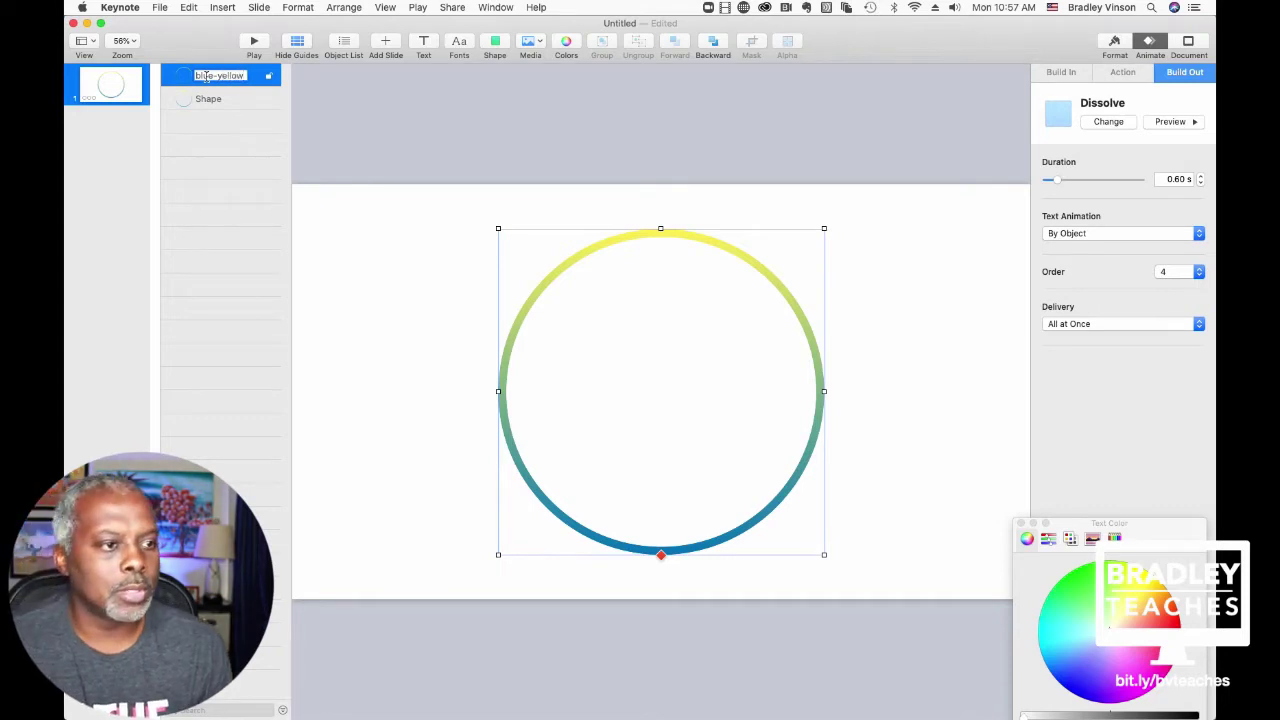
left_click(212, 130)
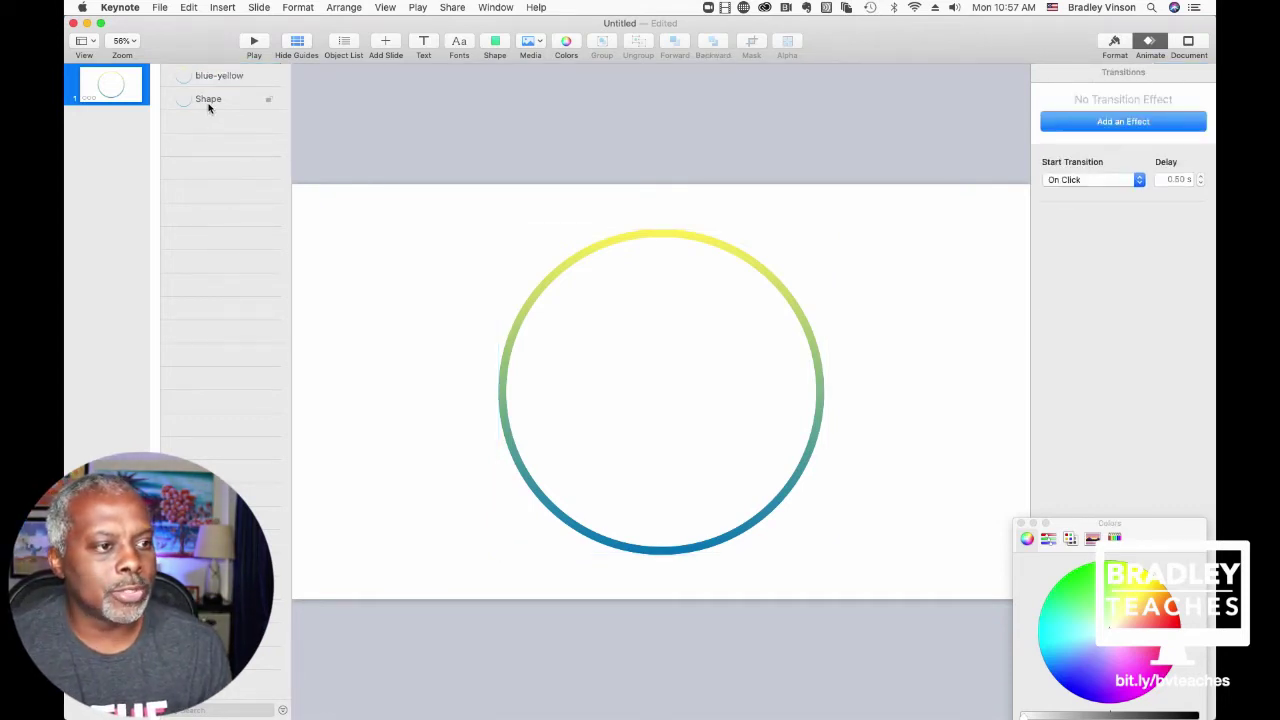
Step: Rename the other ring as red-green and move it above blue-yellow in the stacking order
left_click(209, 100)
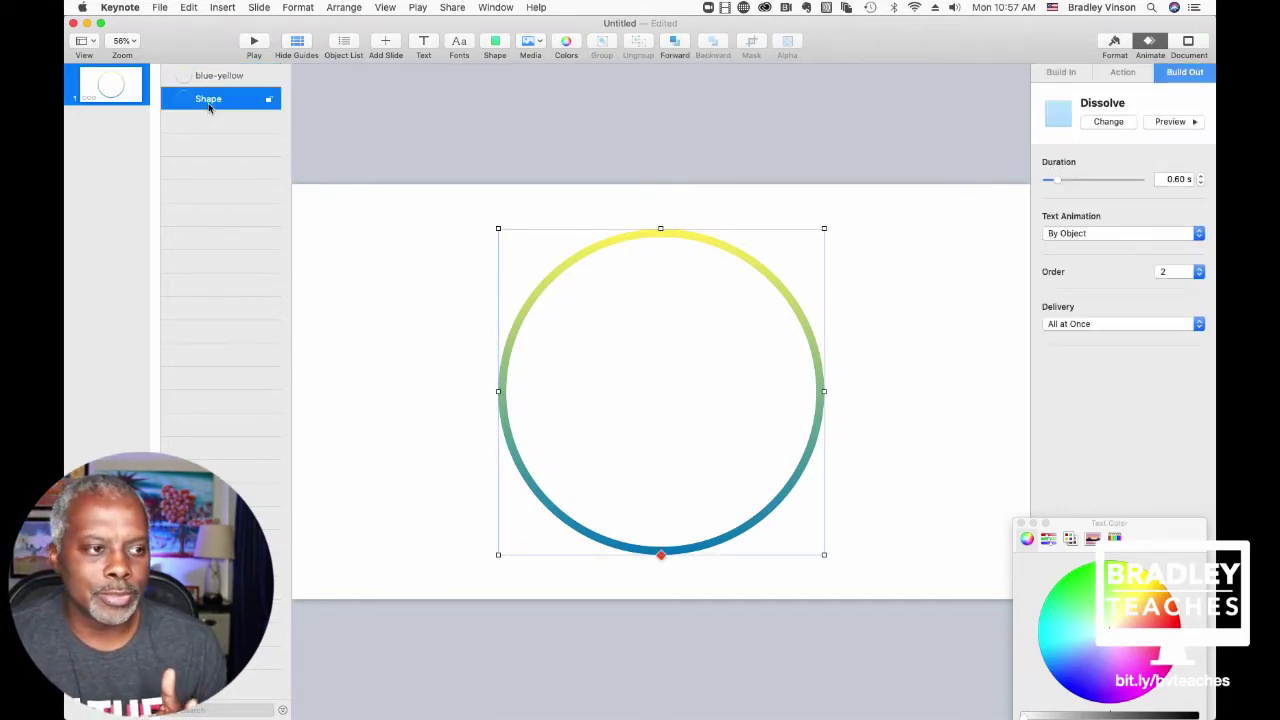
double_click(210, 100)
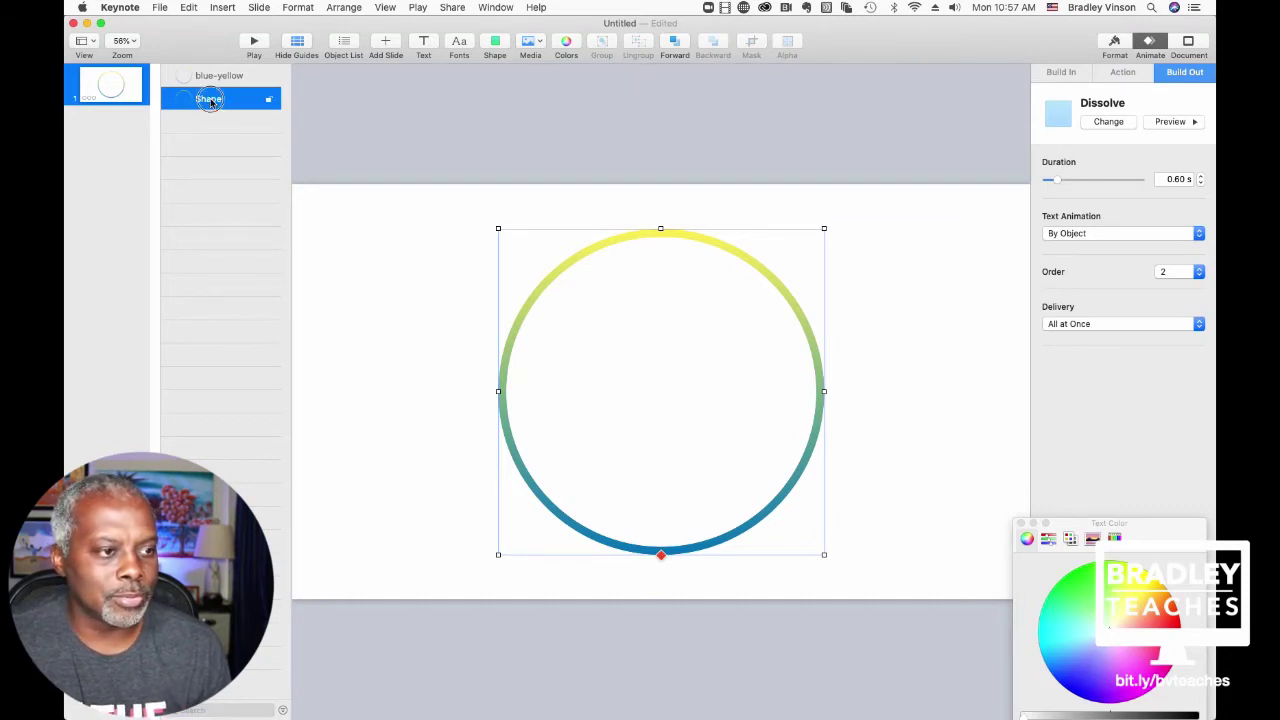
key("BackSpace")
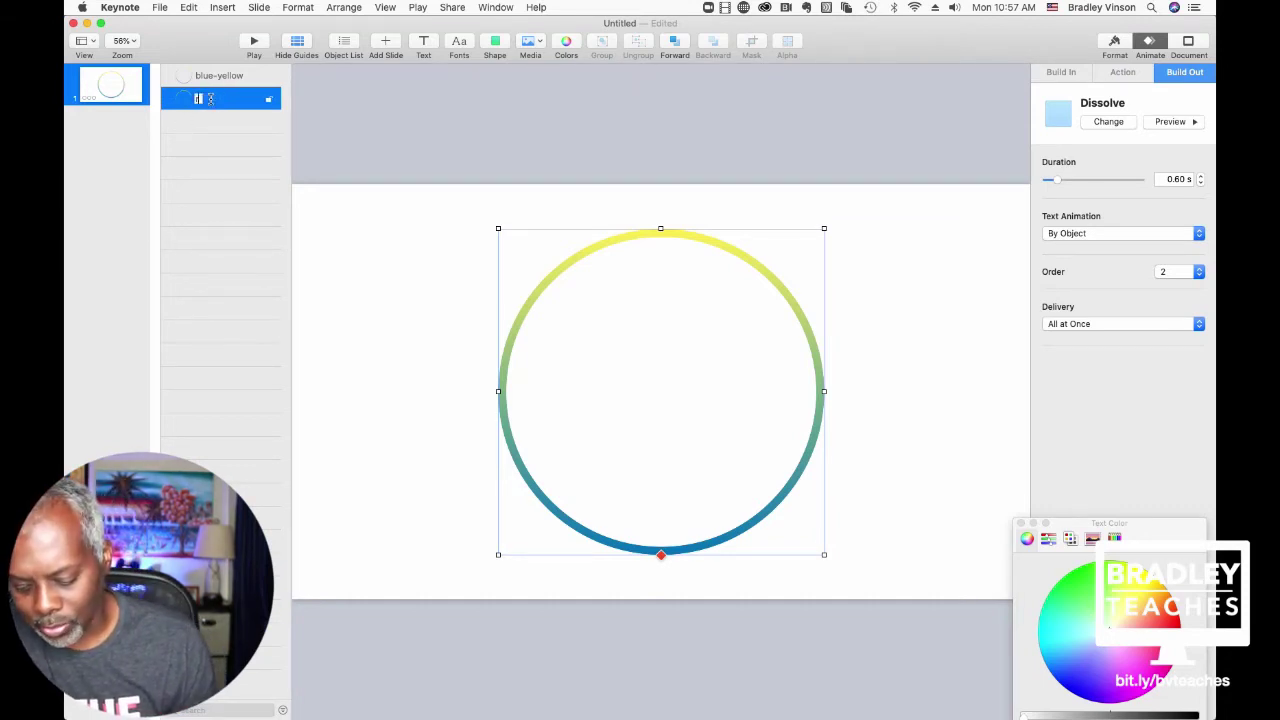
type("red-green")
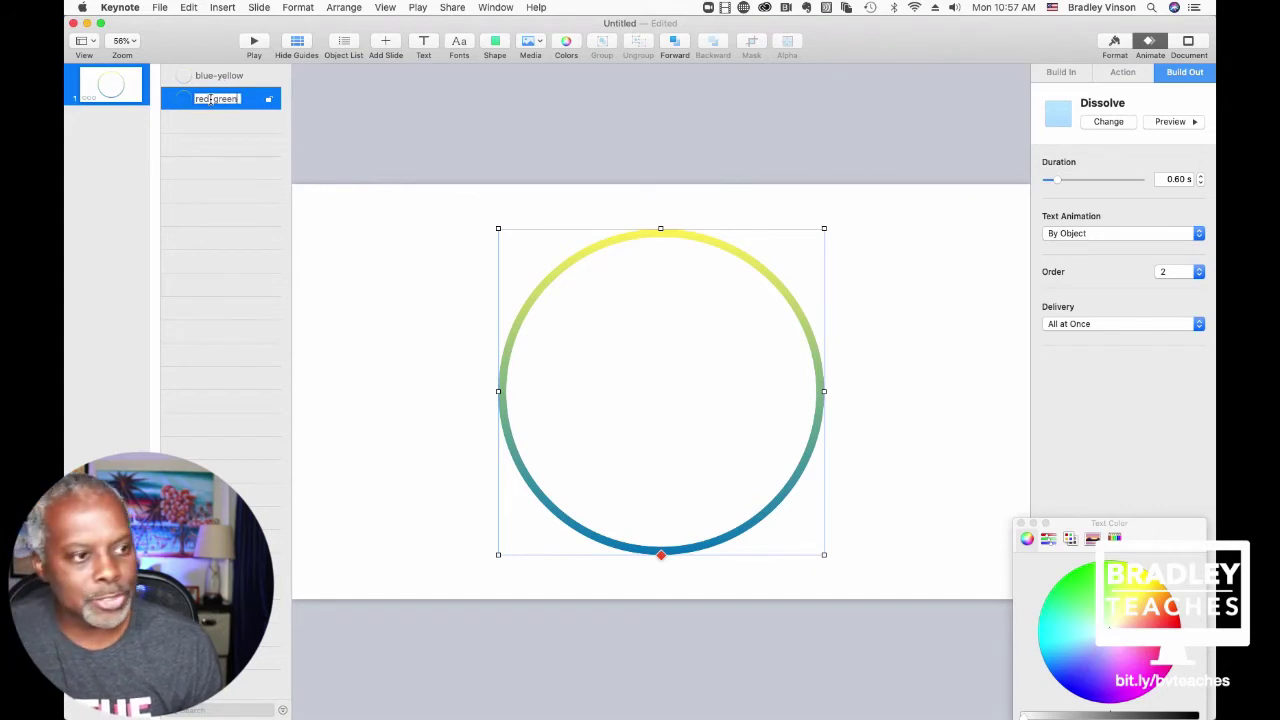
left_click(200, 187)
left_click(187, 108)
left_click_drag(187, 110, 200, 66)
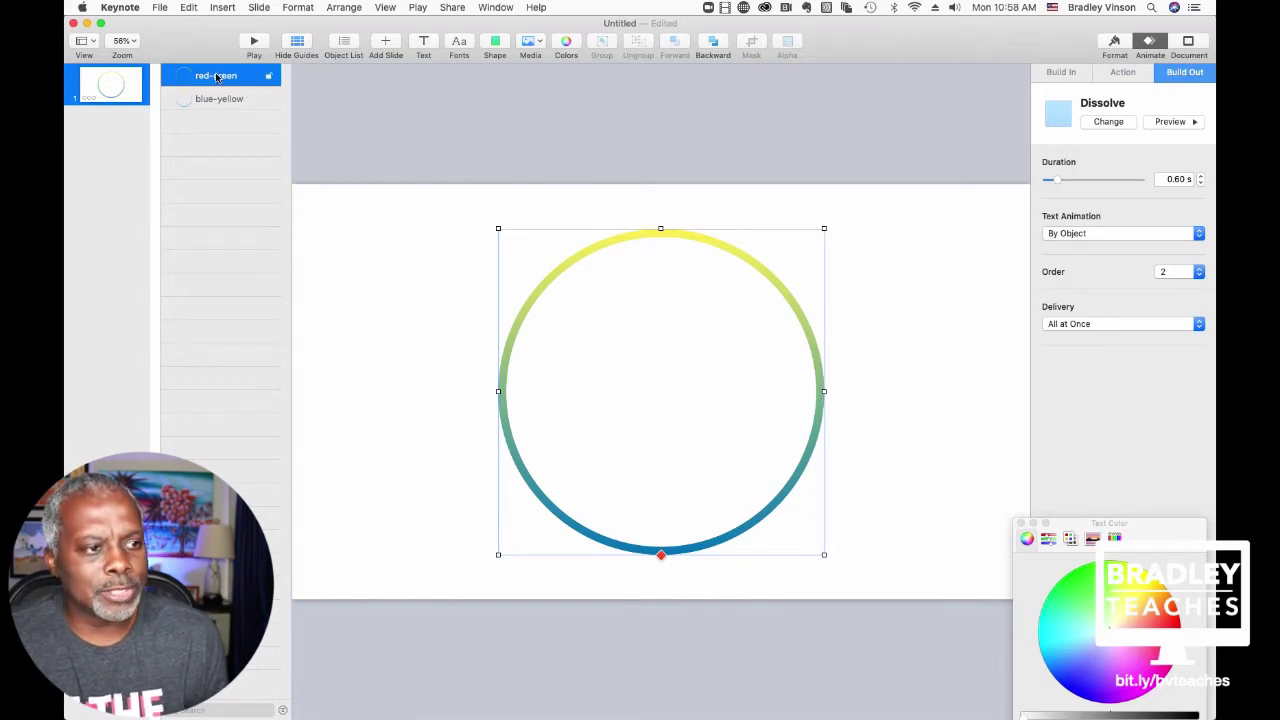
Step: Change the red-green ring's gradient colors to red for the first and dark green for the second
left_click(1108, 44)
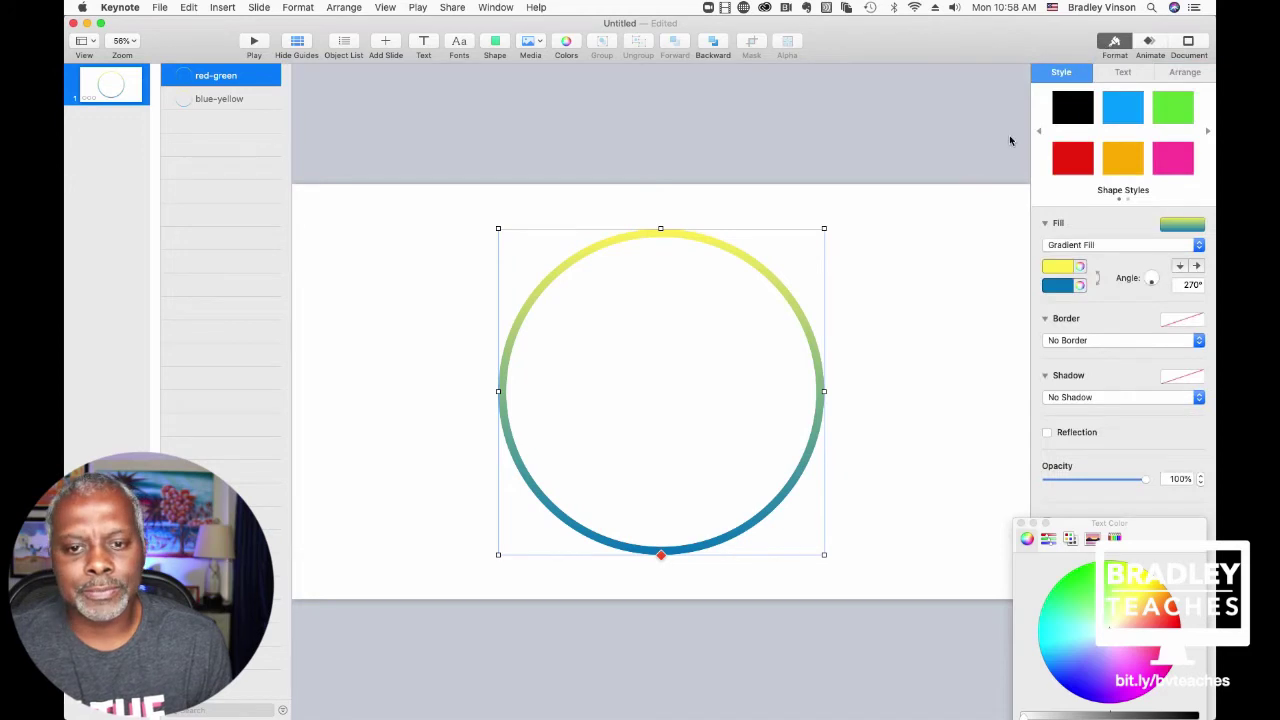
left_click(1055, 266)
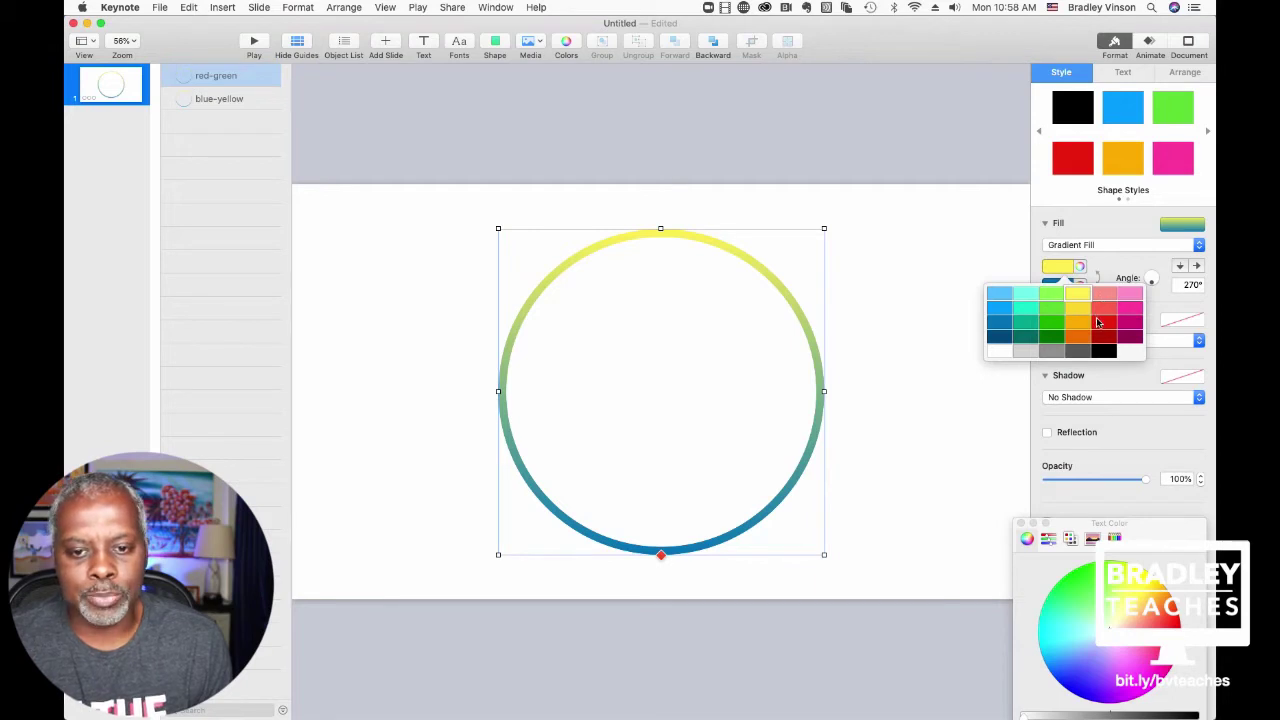
left_click(1102, 321)
left_click(1058, 287)
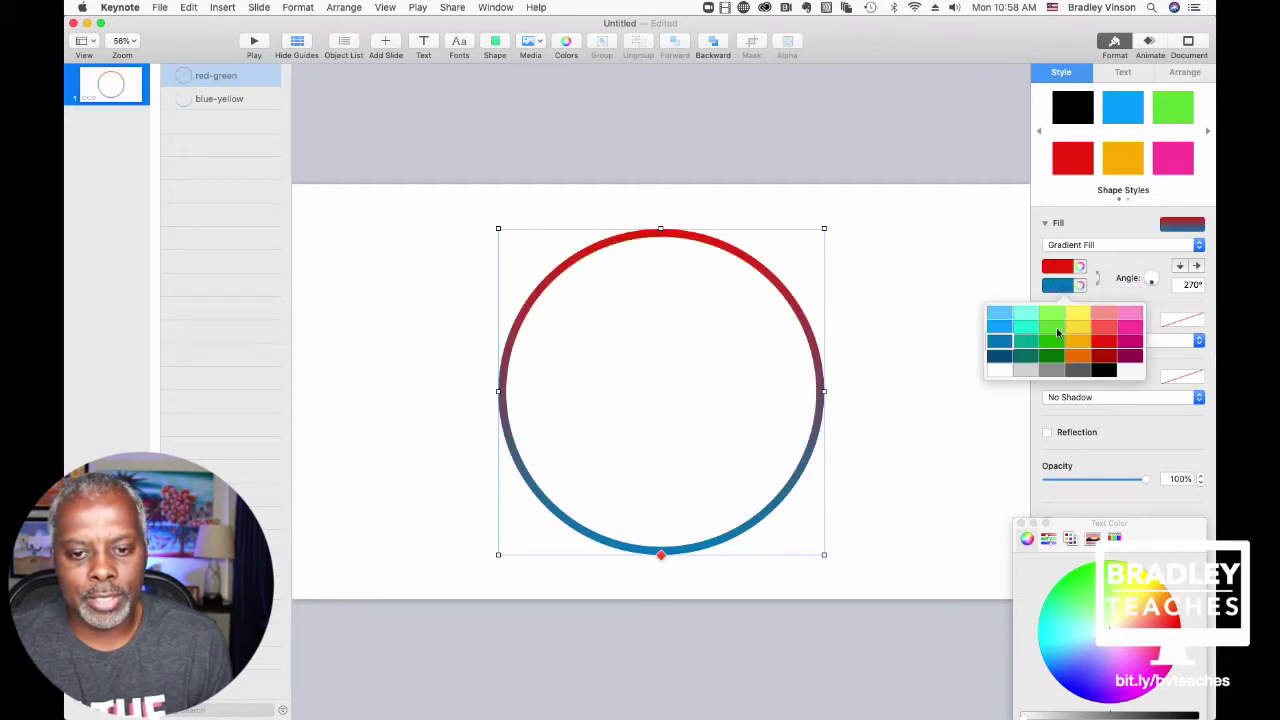
left_click(1052, 357)
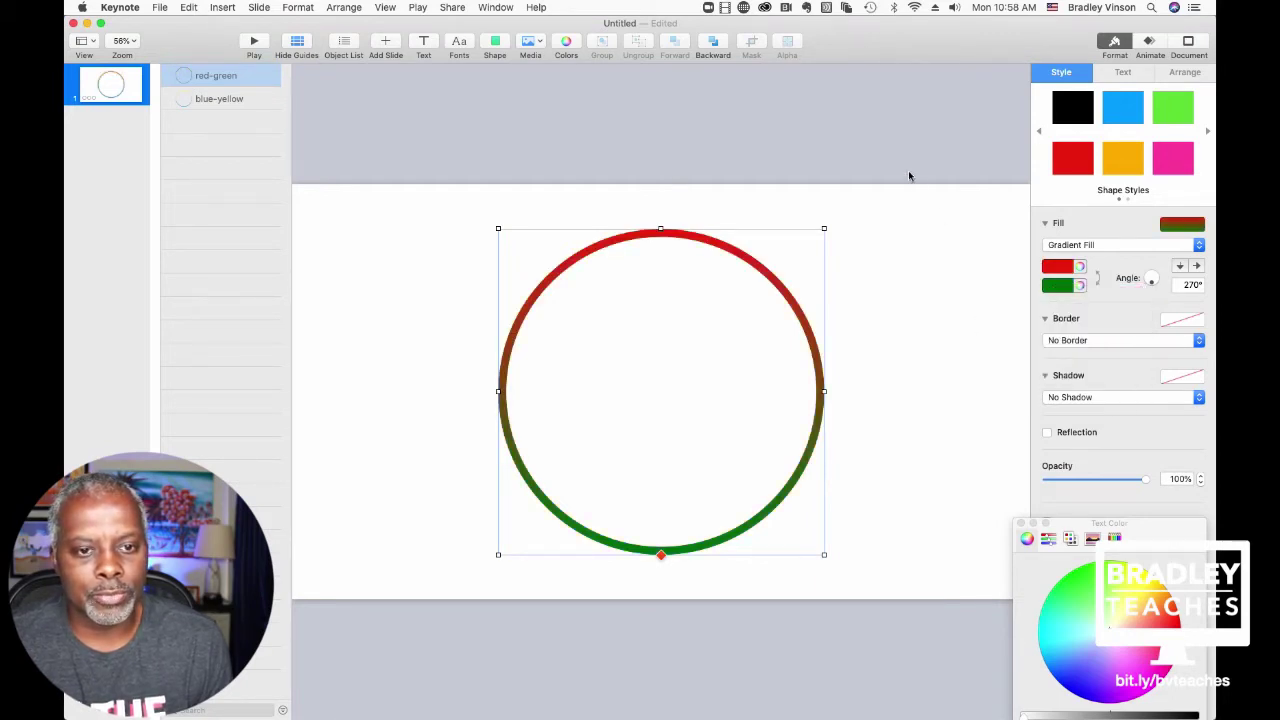
left_click(897, 133)
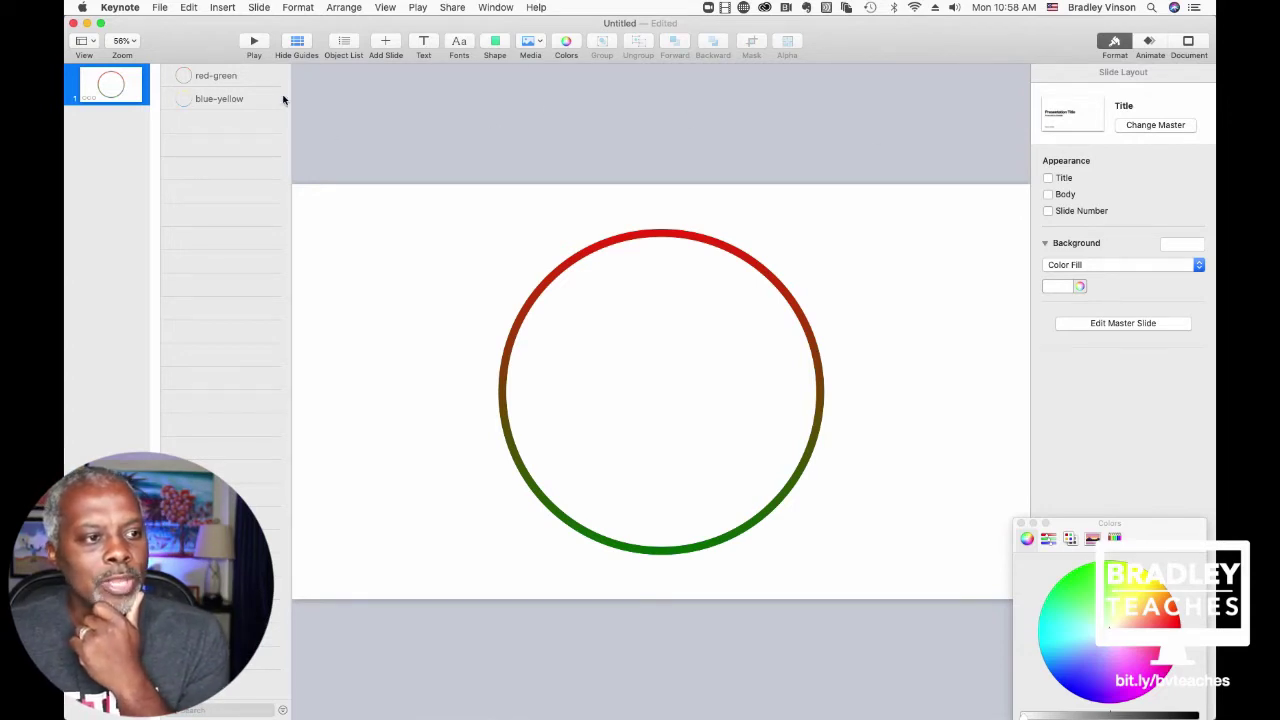
Step: Duplicate the blue-yellow ring, placing the copy exactly over the stacked rings, and close the Colors window
left_click(211, 77)
left_click(211, 100)
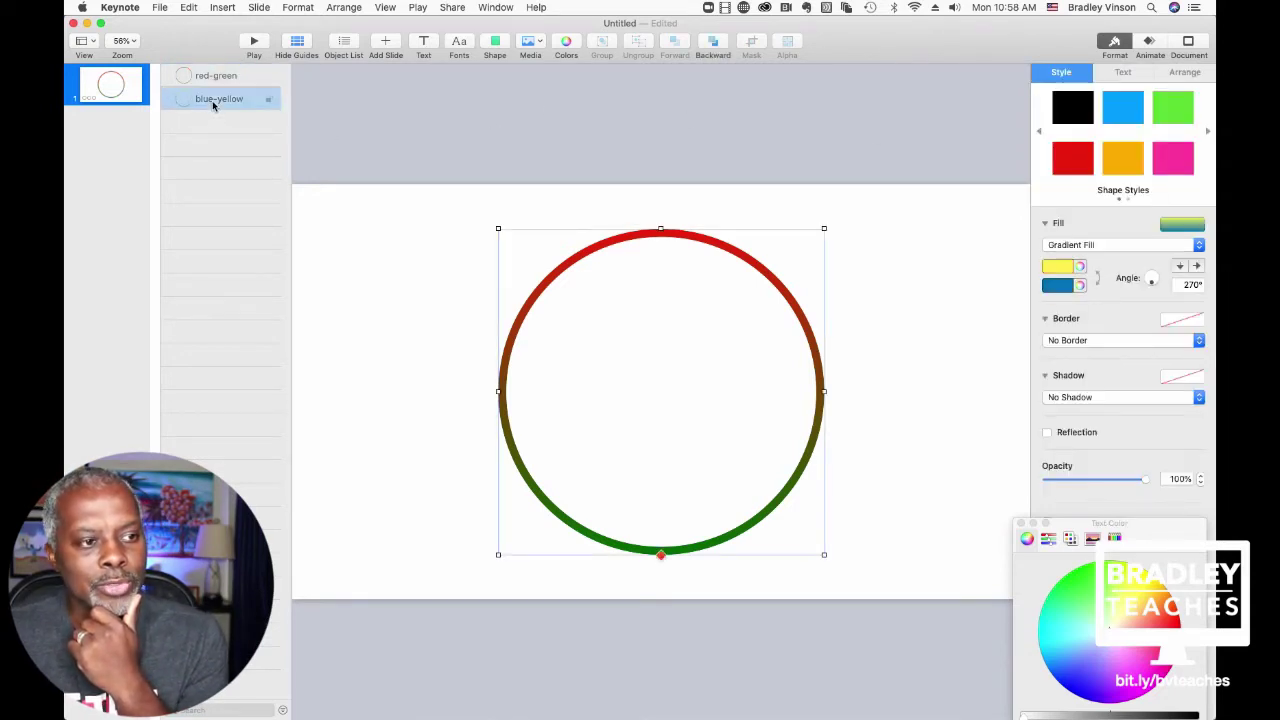
left_click(215, 122)
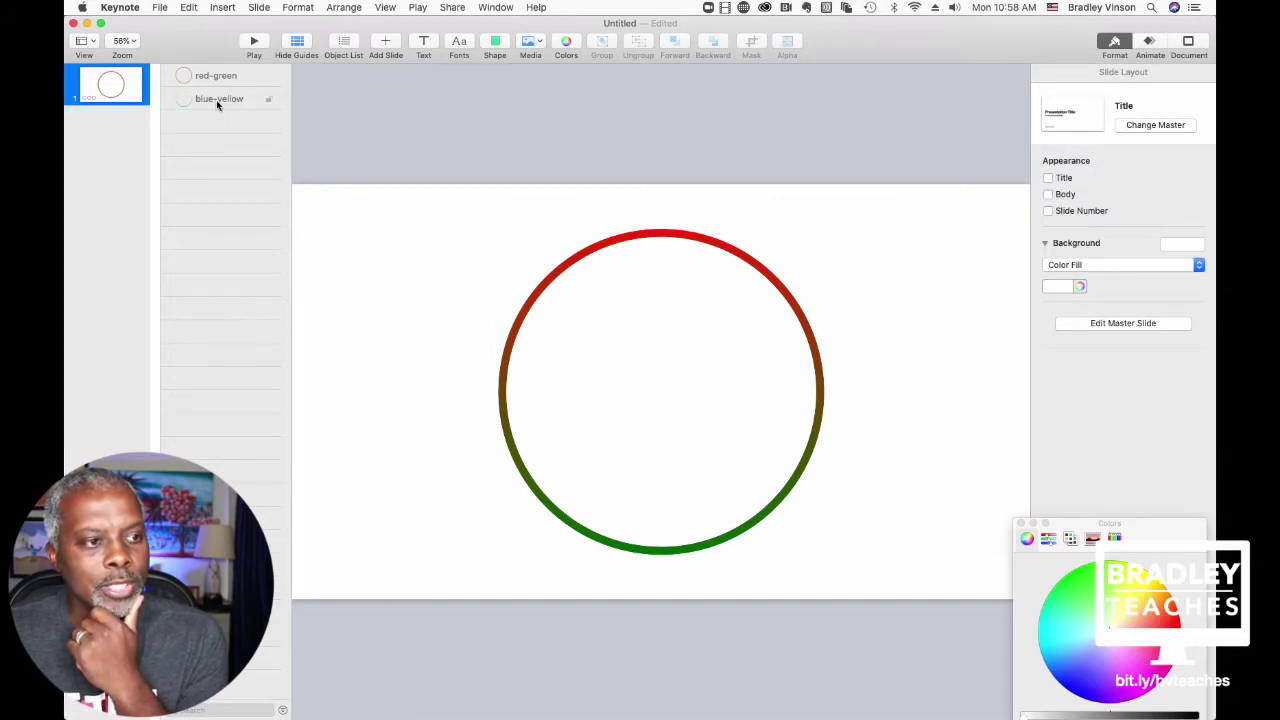
left_click(217, 100)
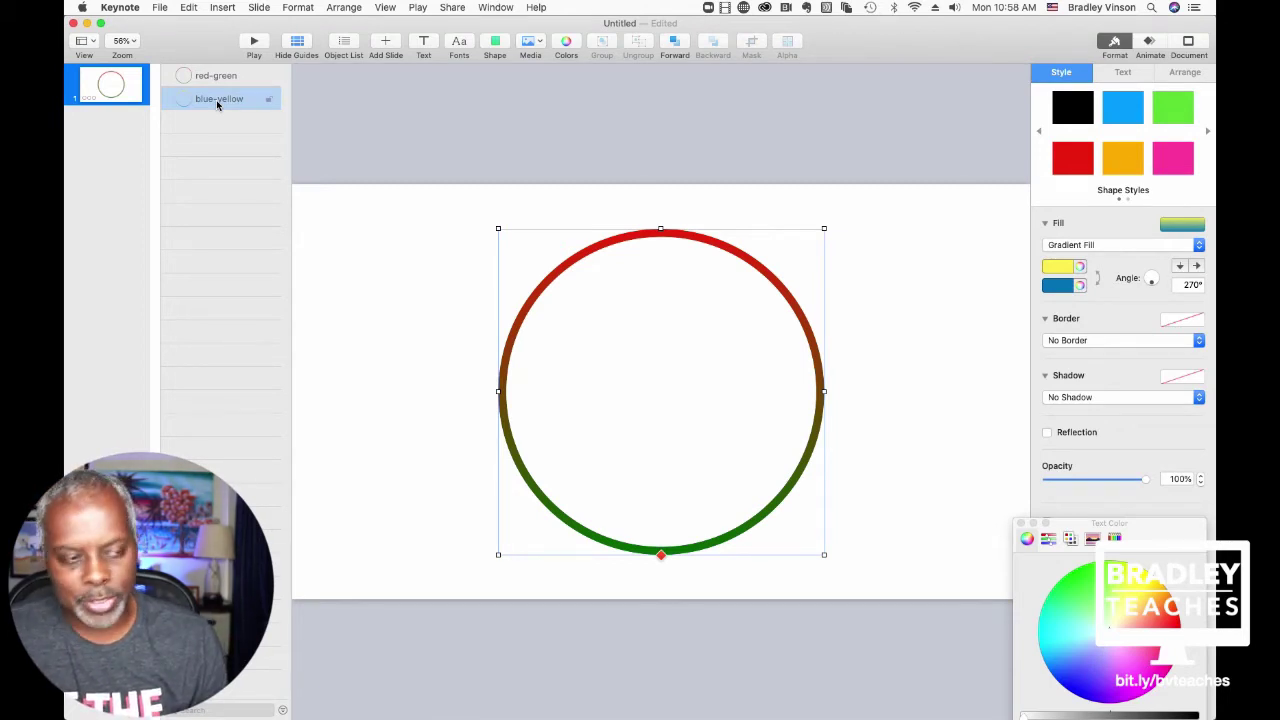
key("super+d")
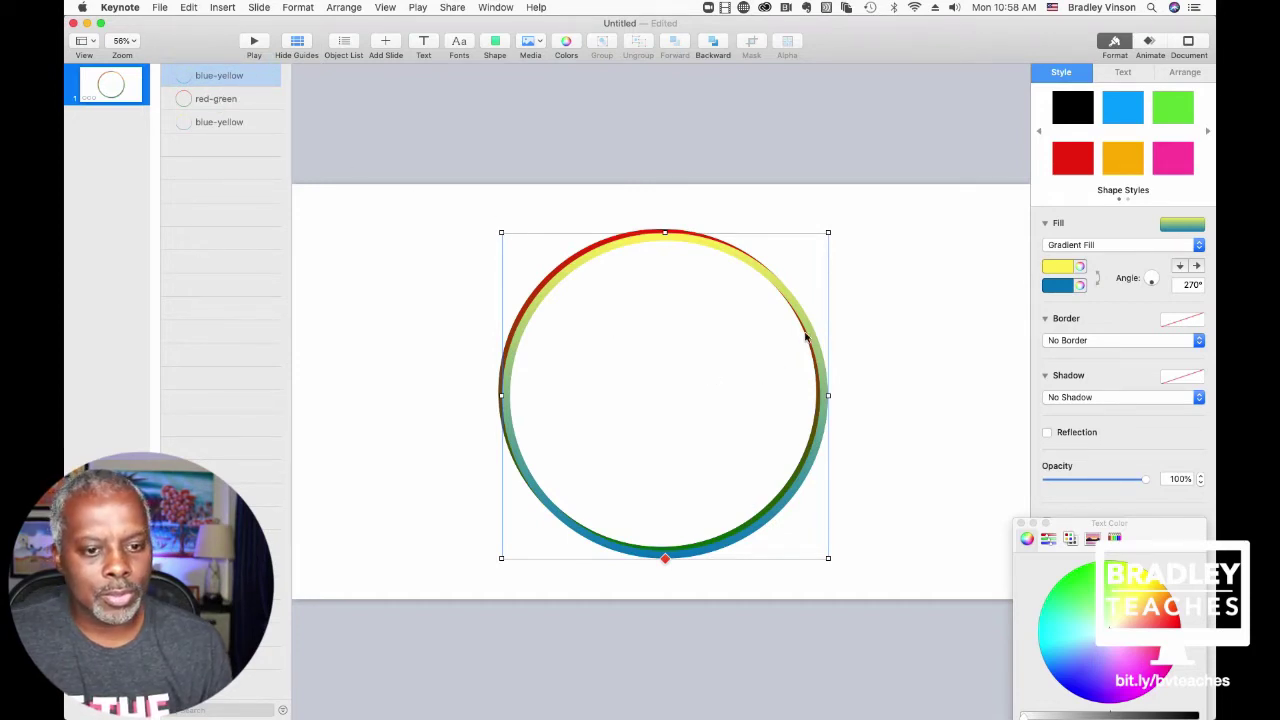
left_click_drag(808, 337, 805, 331)
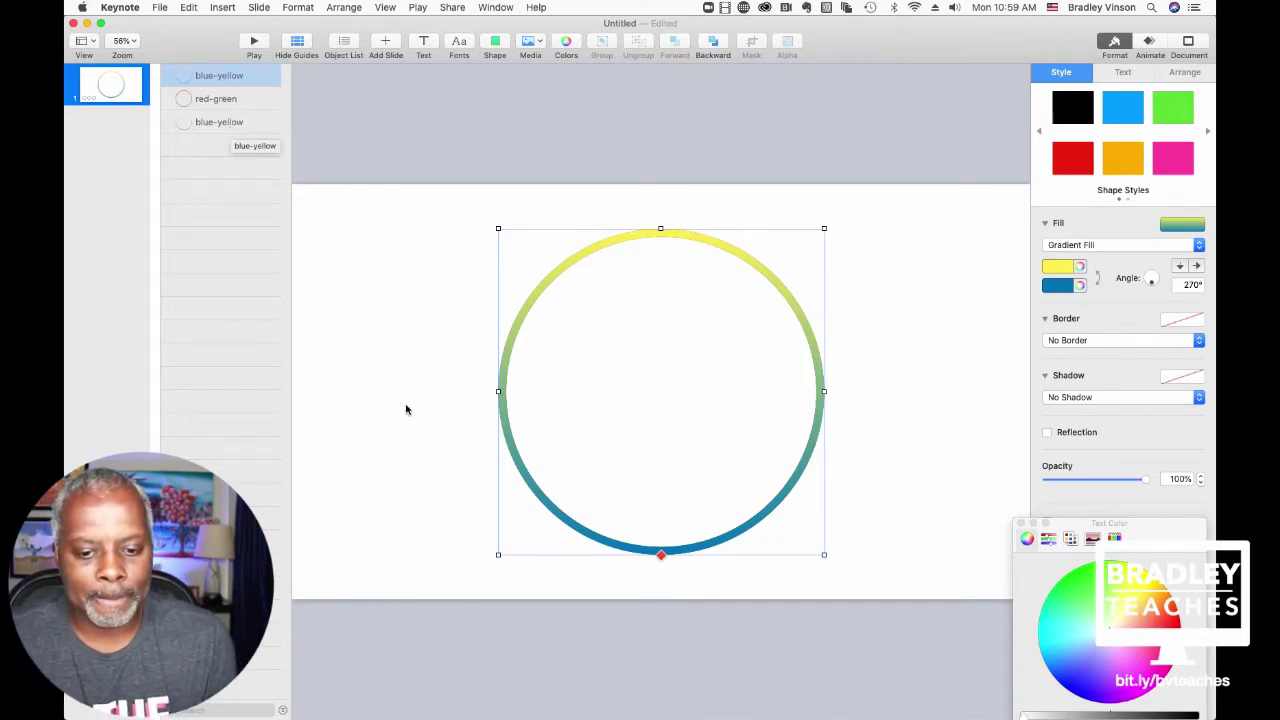
left_click(1021, 524)
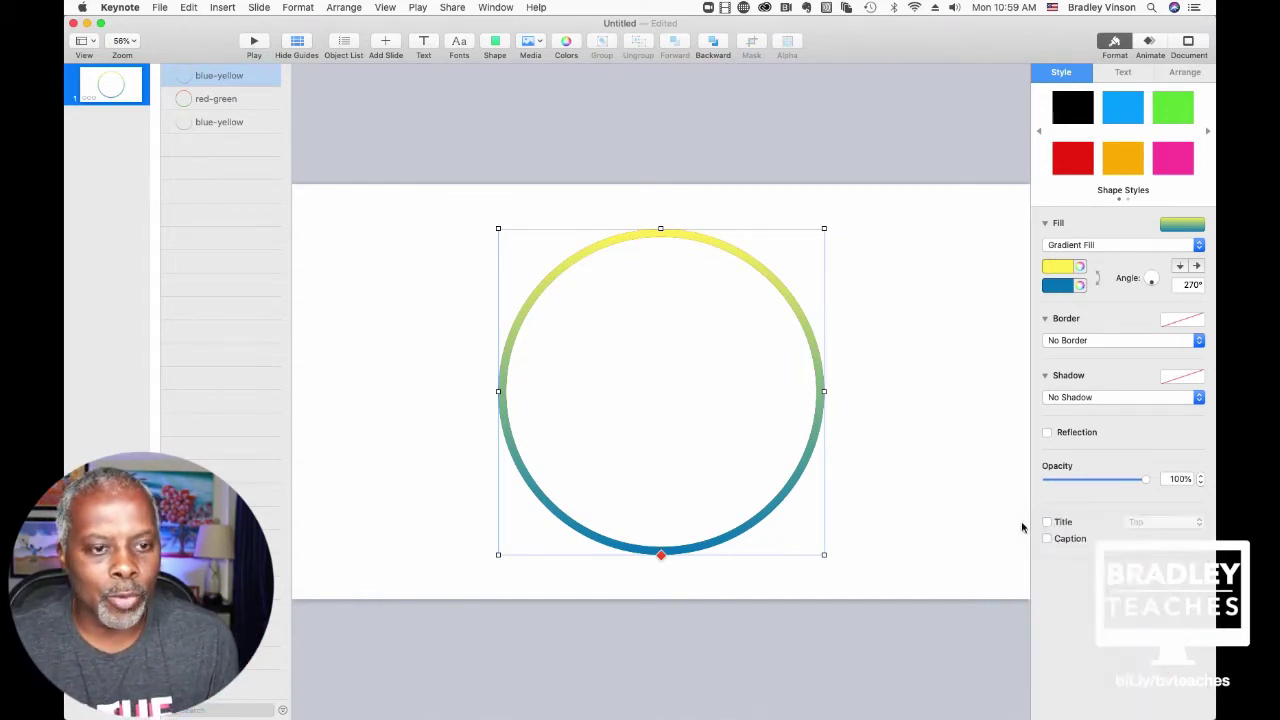
left_click(650, 126)
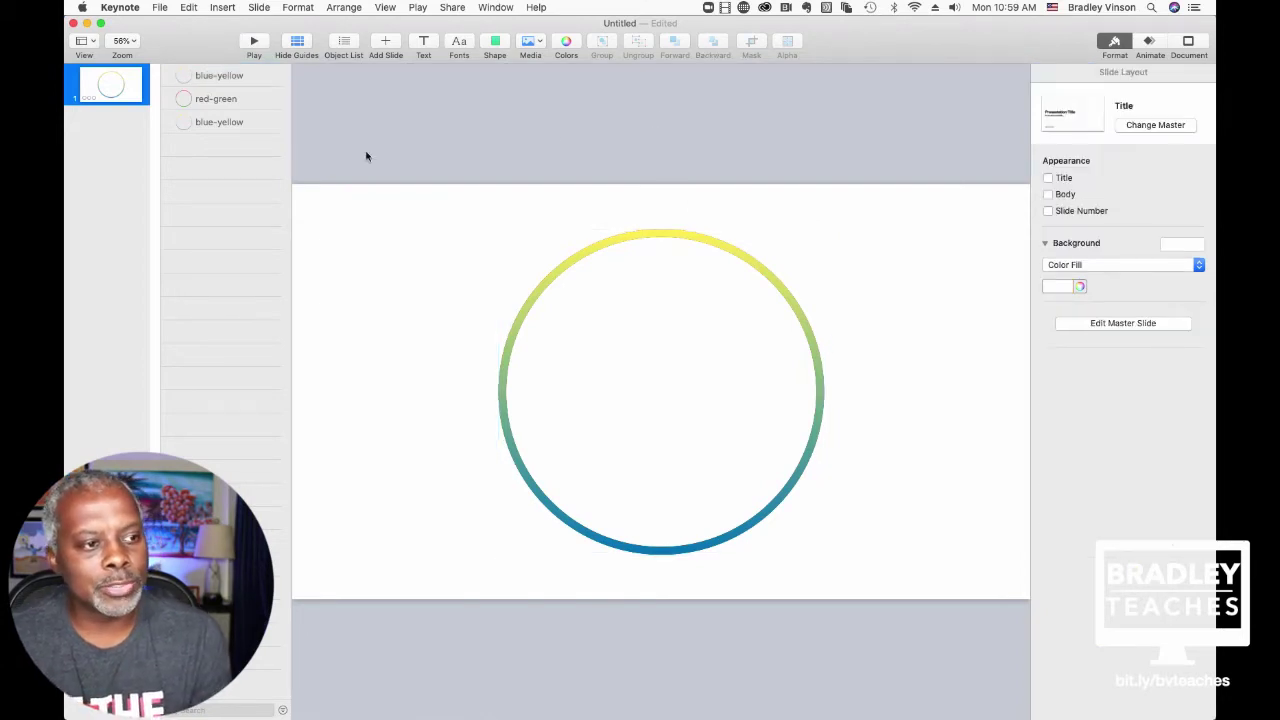
Step: Rename the lowest ring in the object list as blue-yellow2
left_click(205, 128)
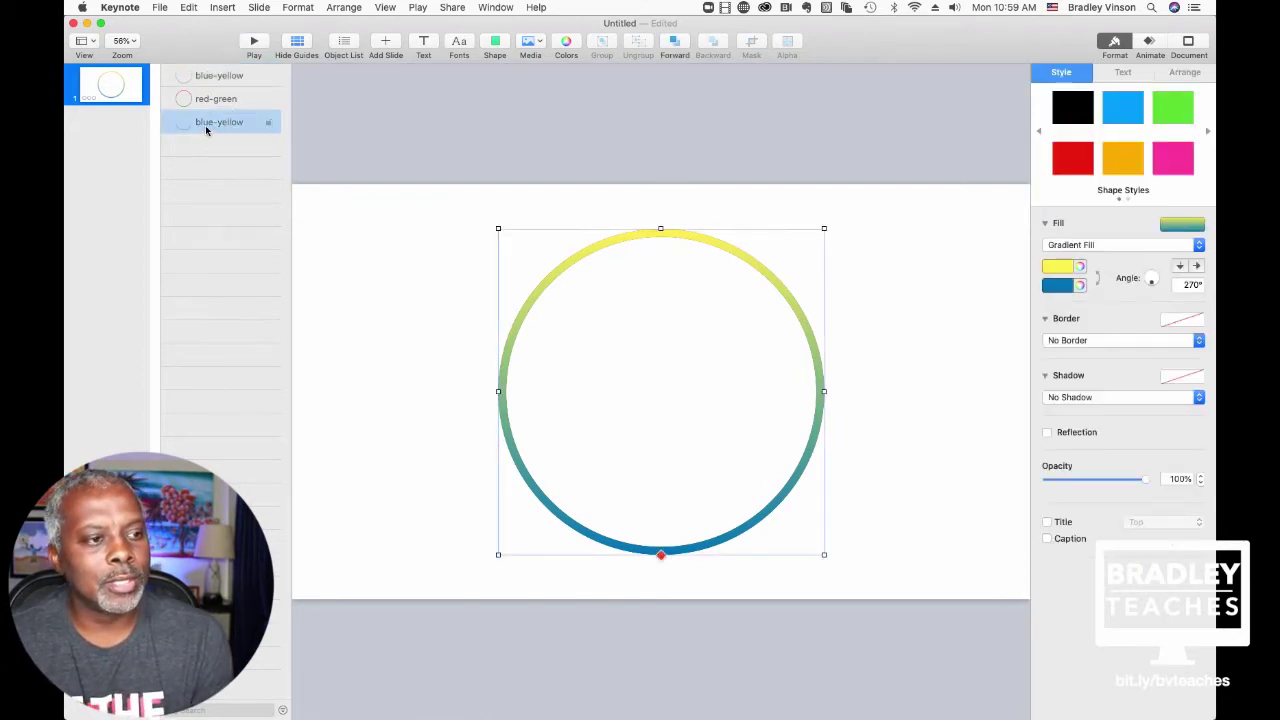
double_click(206, 124)
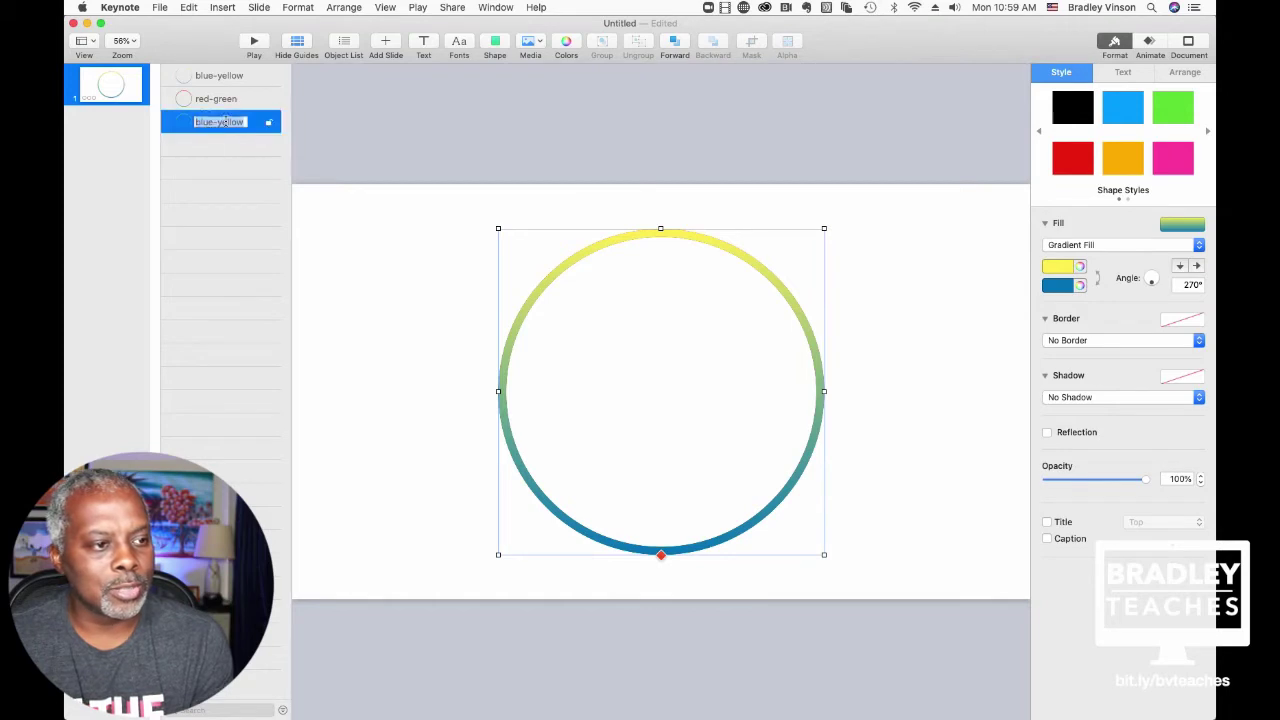
type("2")
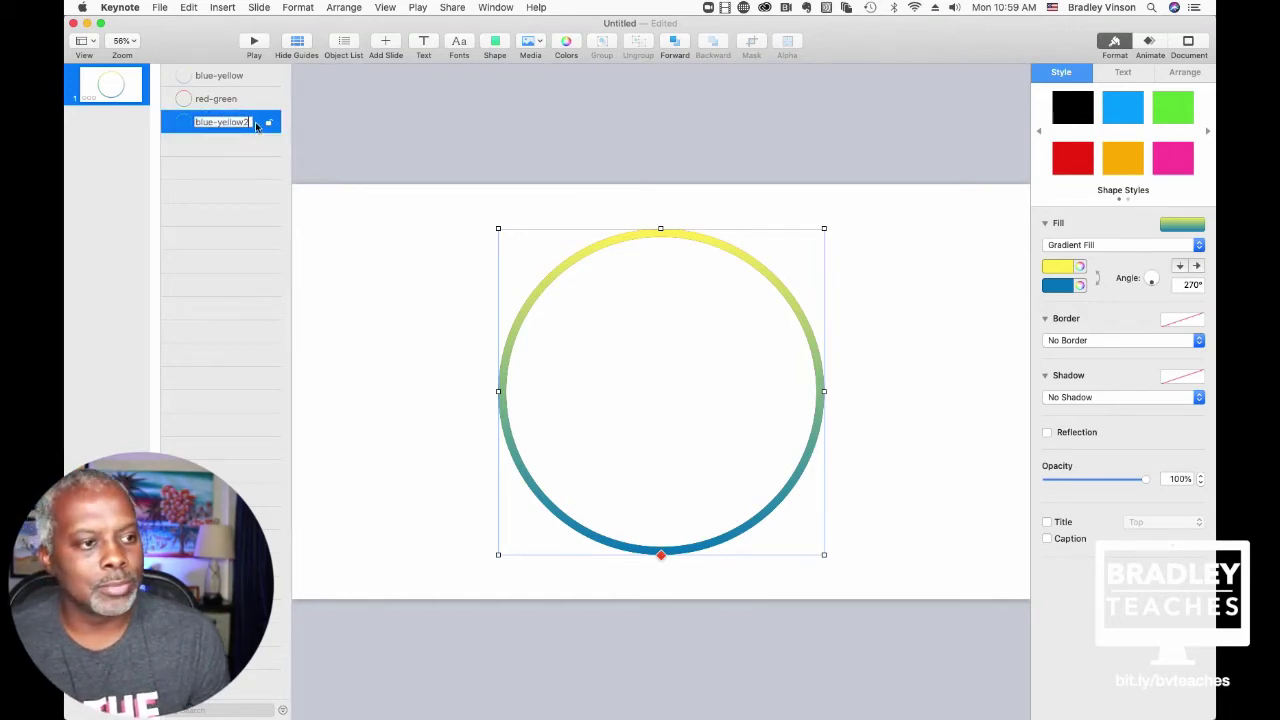
left_click(184, 190)
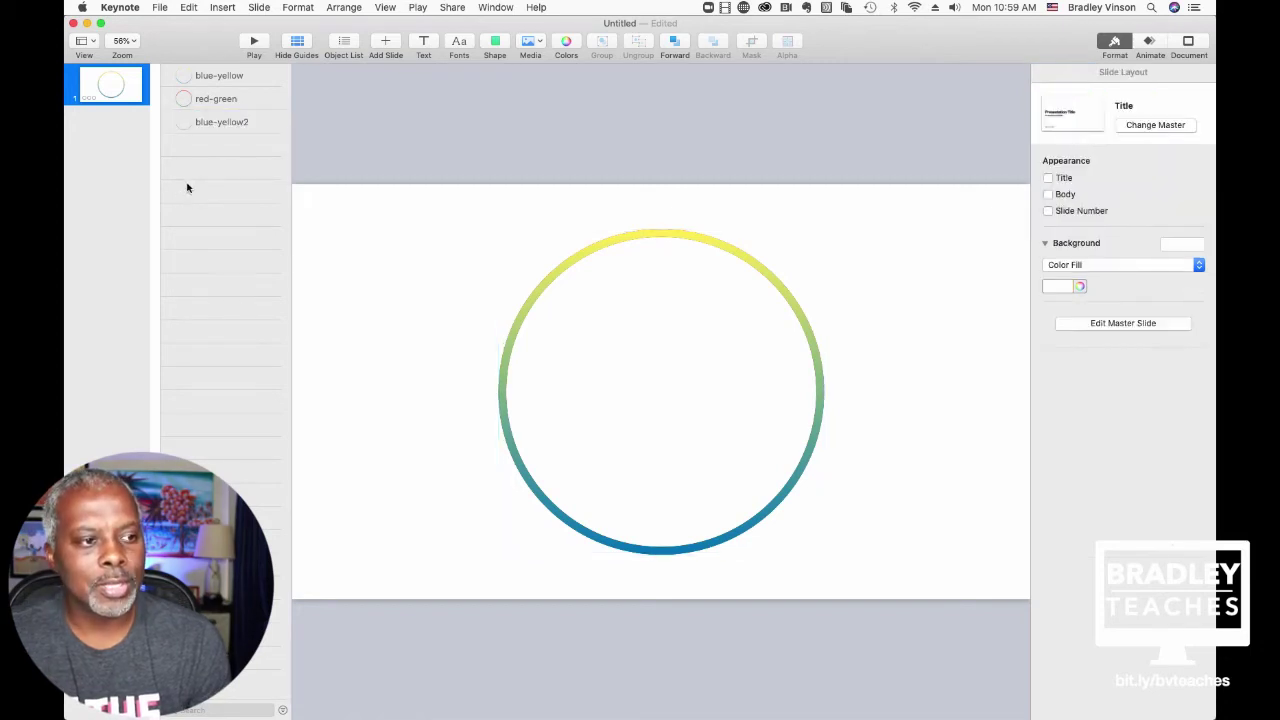
left_click(194, 126)
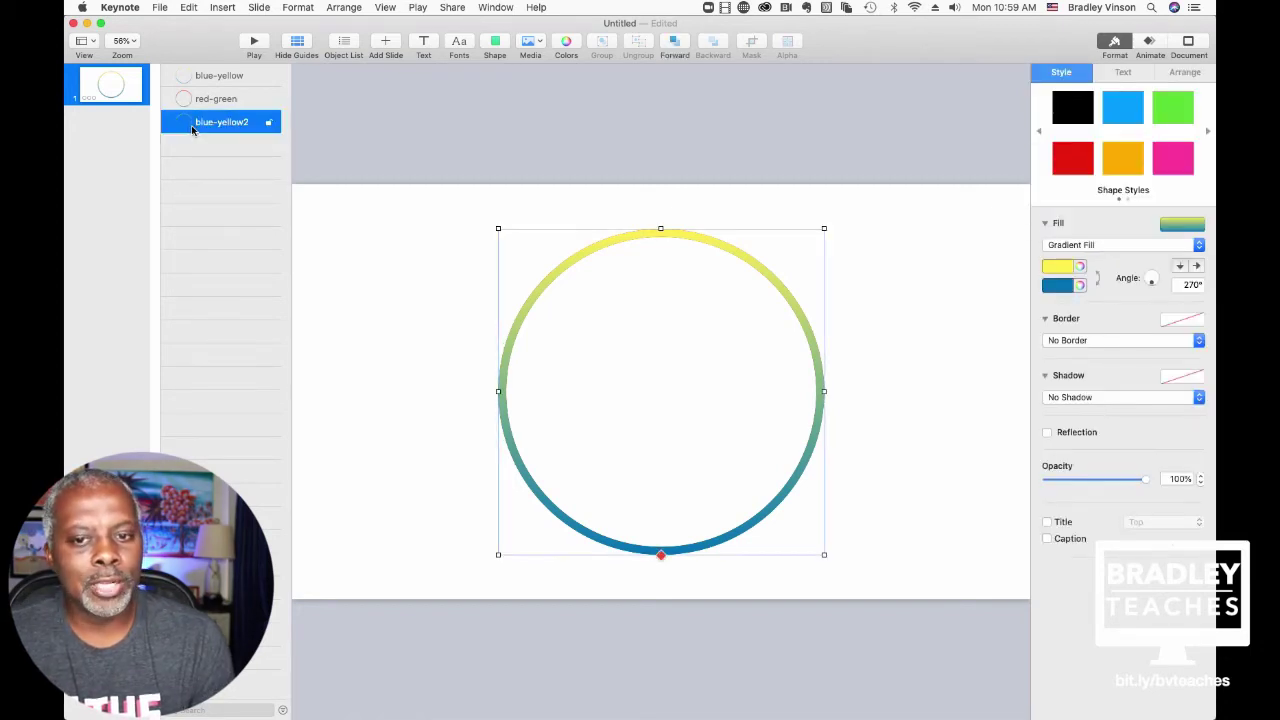
left_click(197, 196)
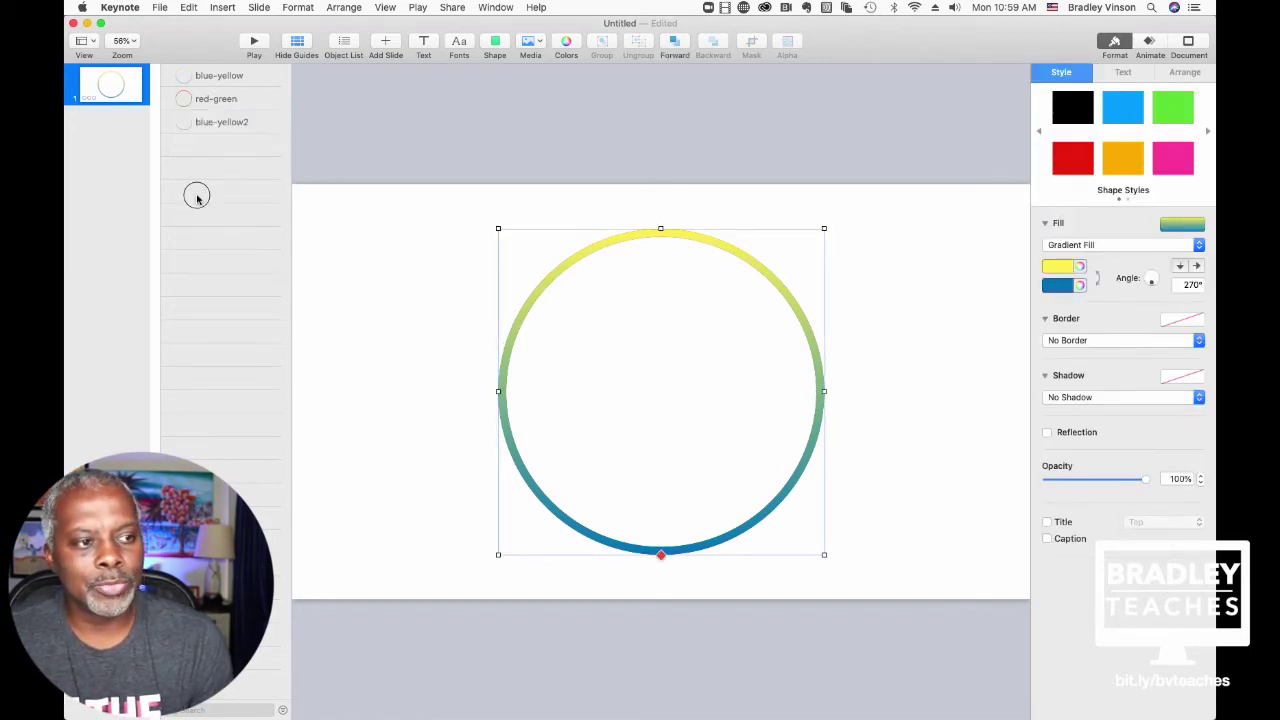
Step: Open the Build Order window beside the slide and delete the Rotate and Dissolve builds of the blue-yellow2 ring
left_click(1149, 44)
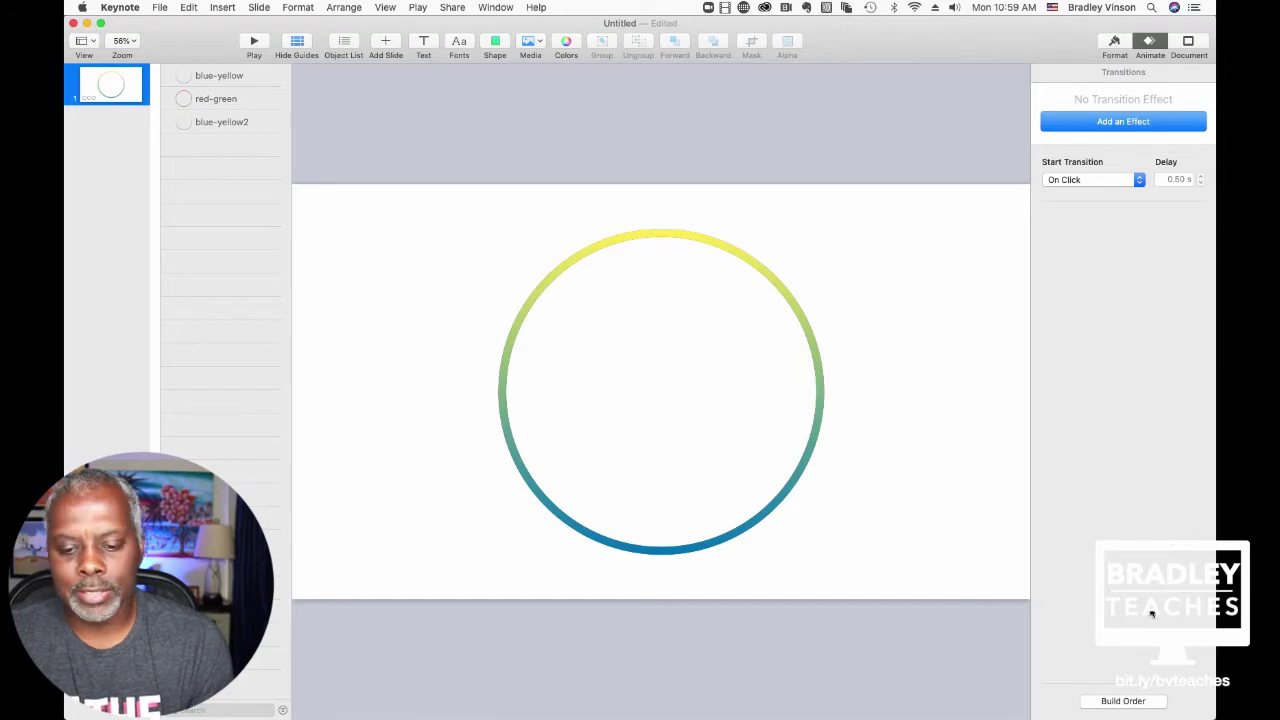
left_click(1123, 701)
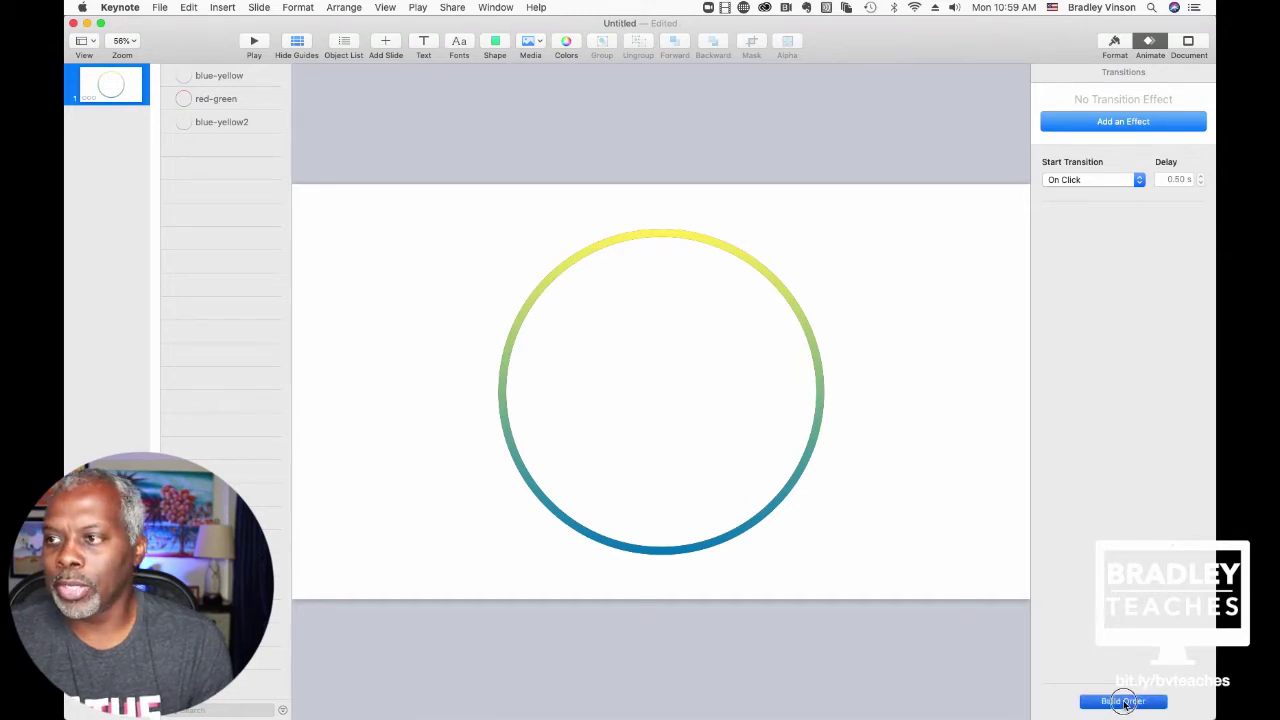
left_click_drag(296, 63, 951, 60)
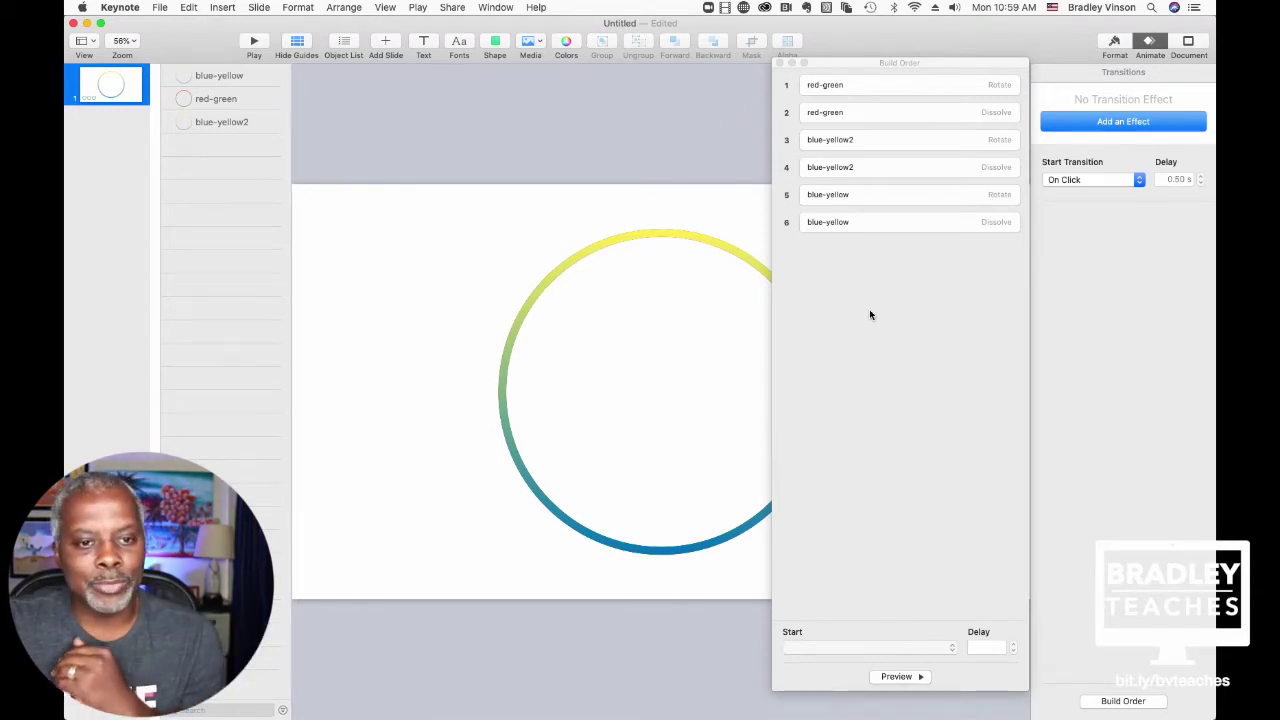
left_click(222, 122)
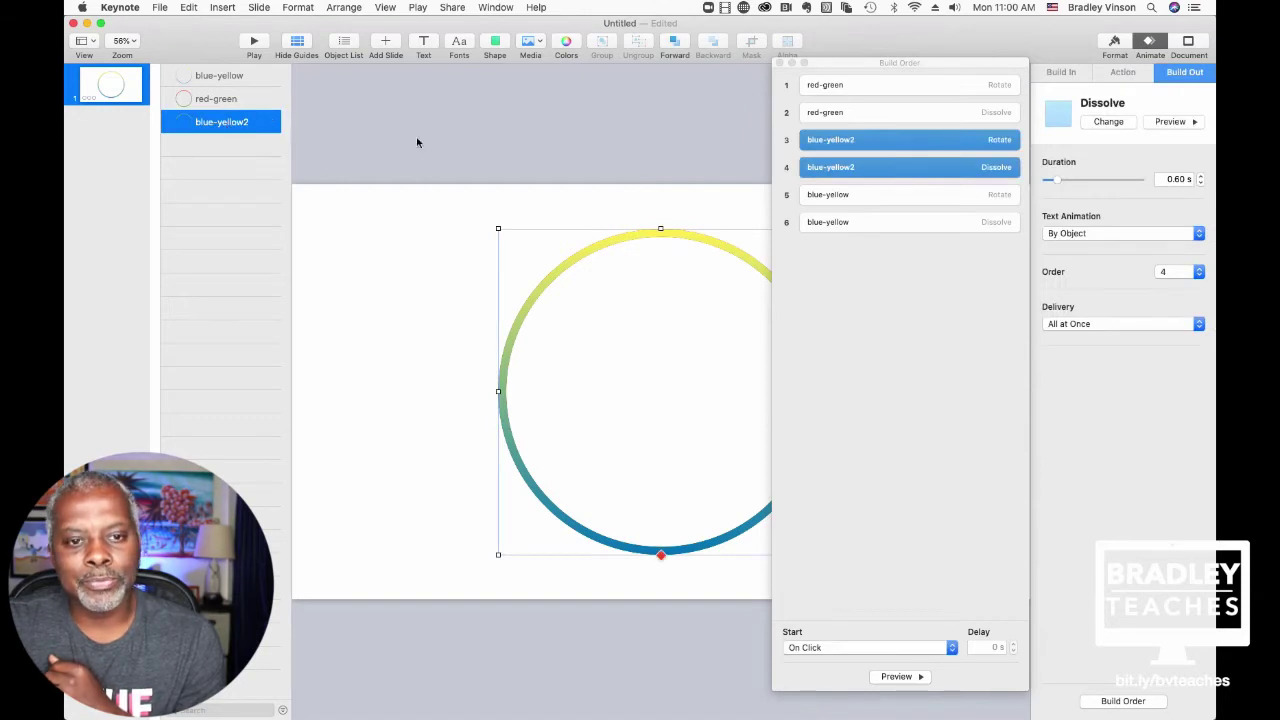
left_click(865, 146)
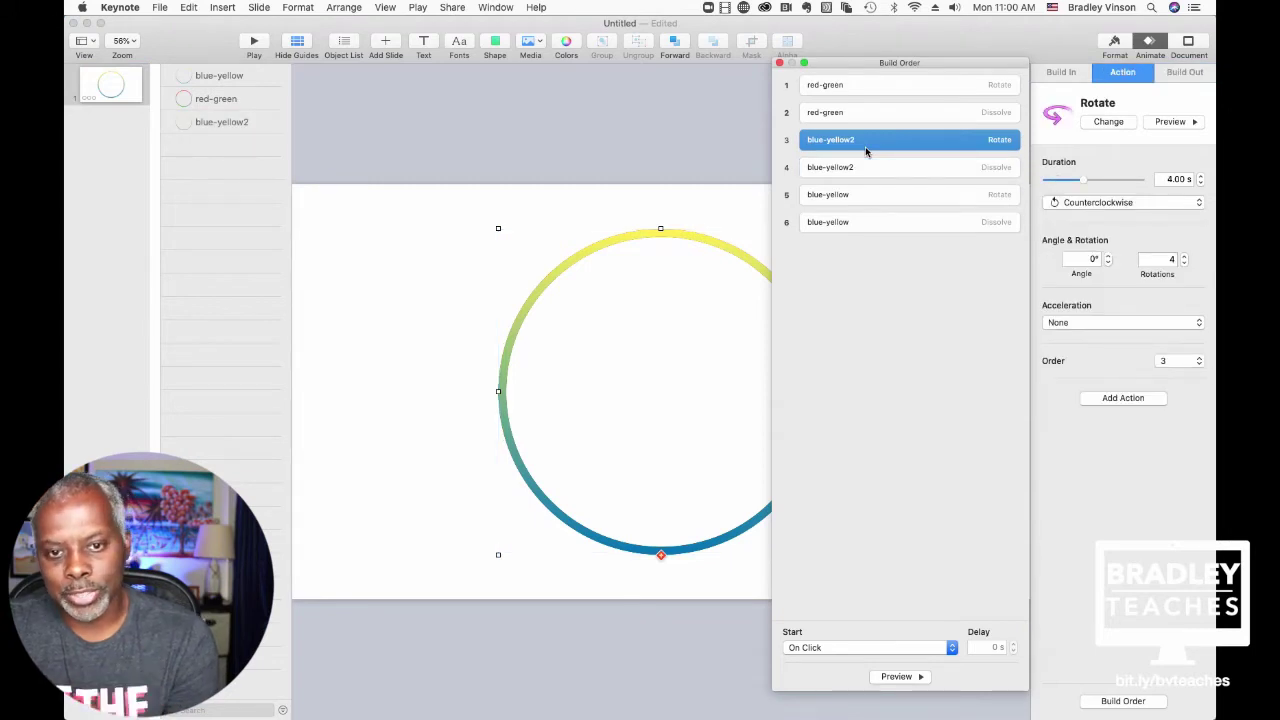
key("Delete")
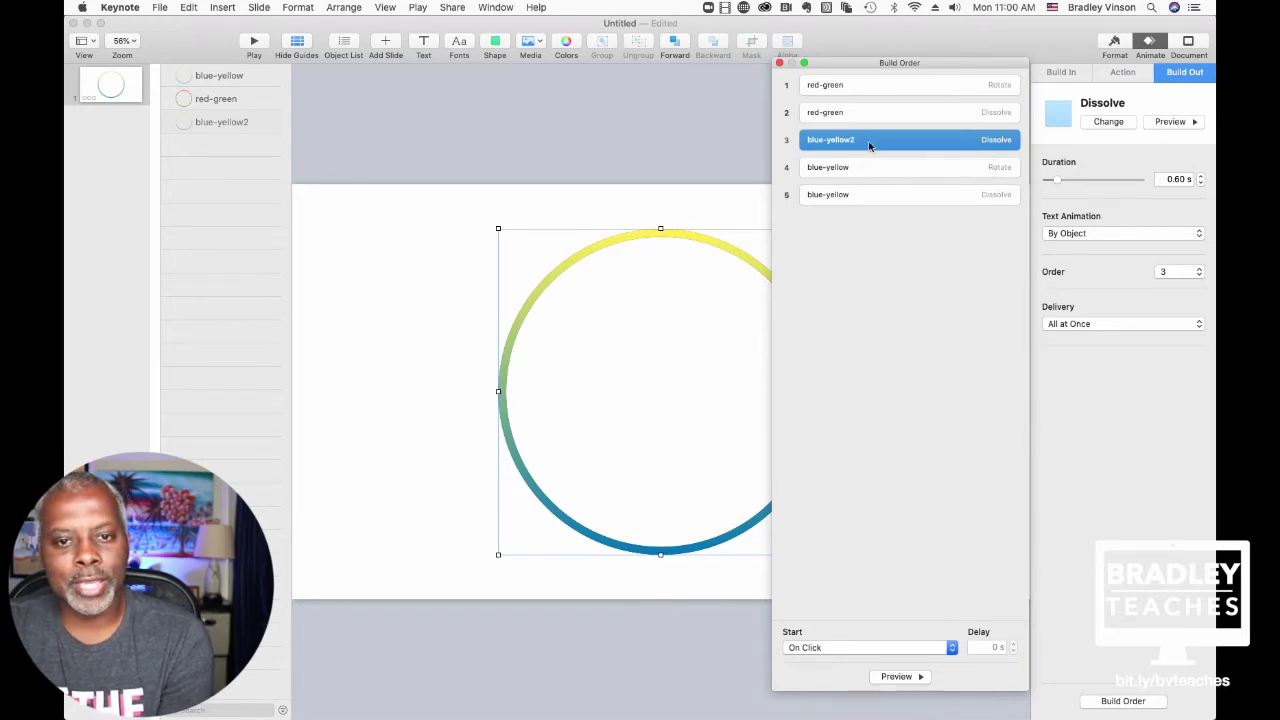
key("Delete")
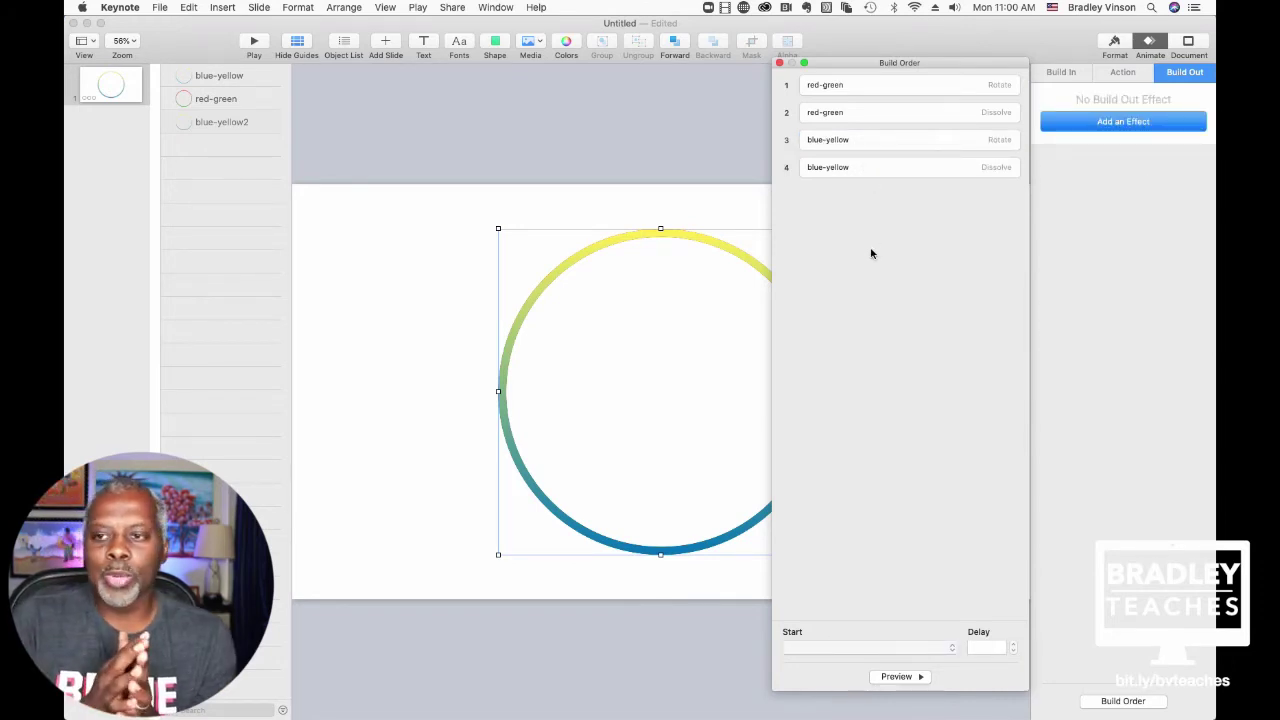
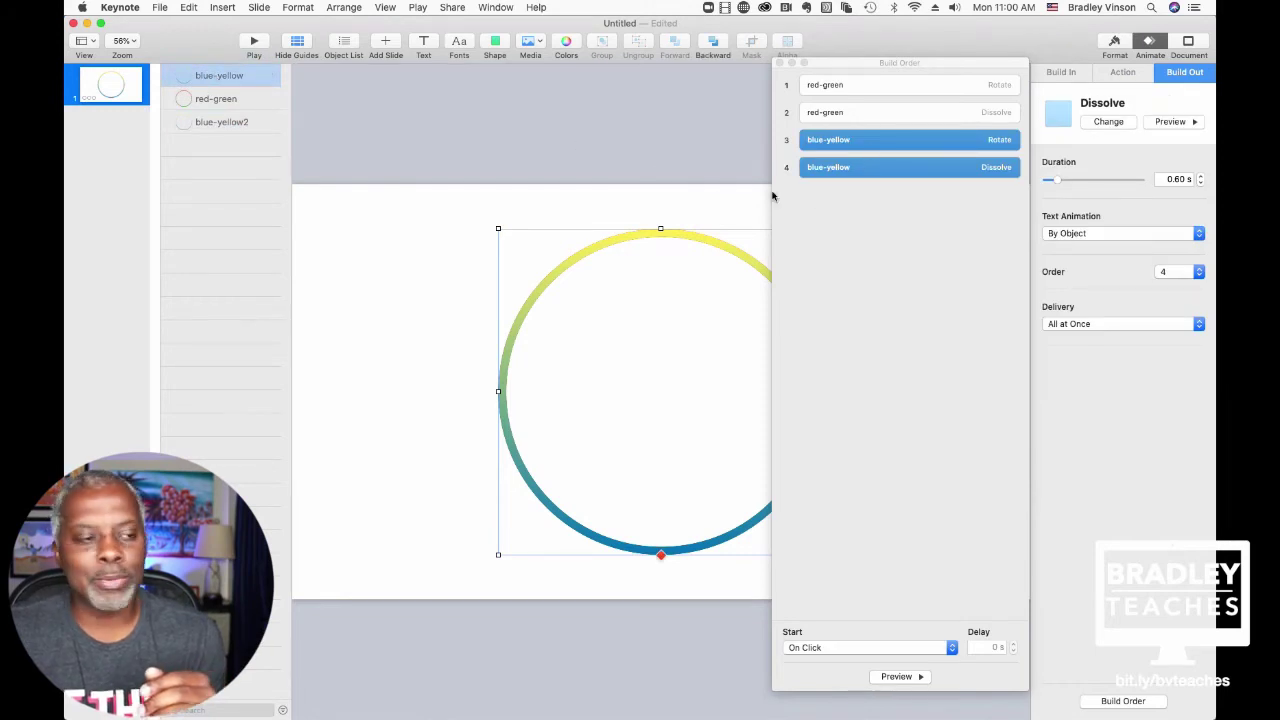
Step: Move blue-yellow's Rotate build to first place in the build order and attach its Dissolve build directly beneath it
left_click(218, 102)
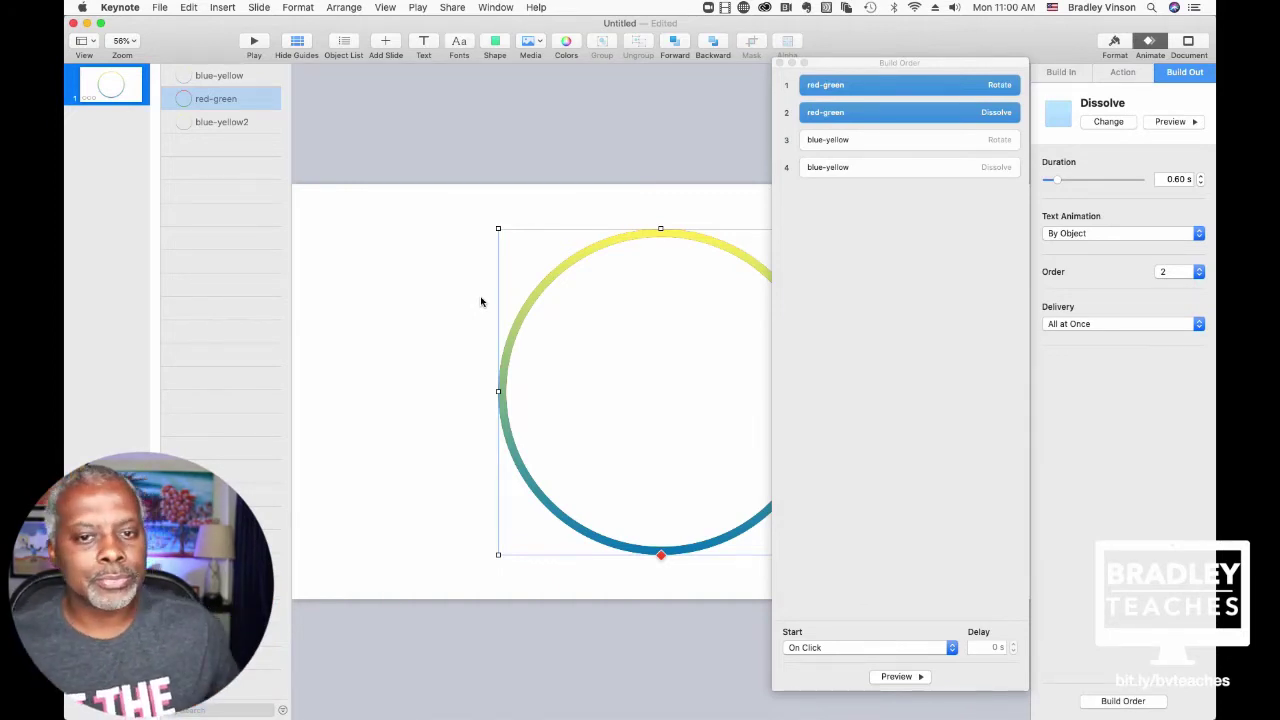
left_click(878, 290)
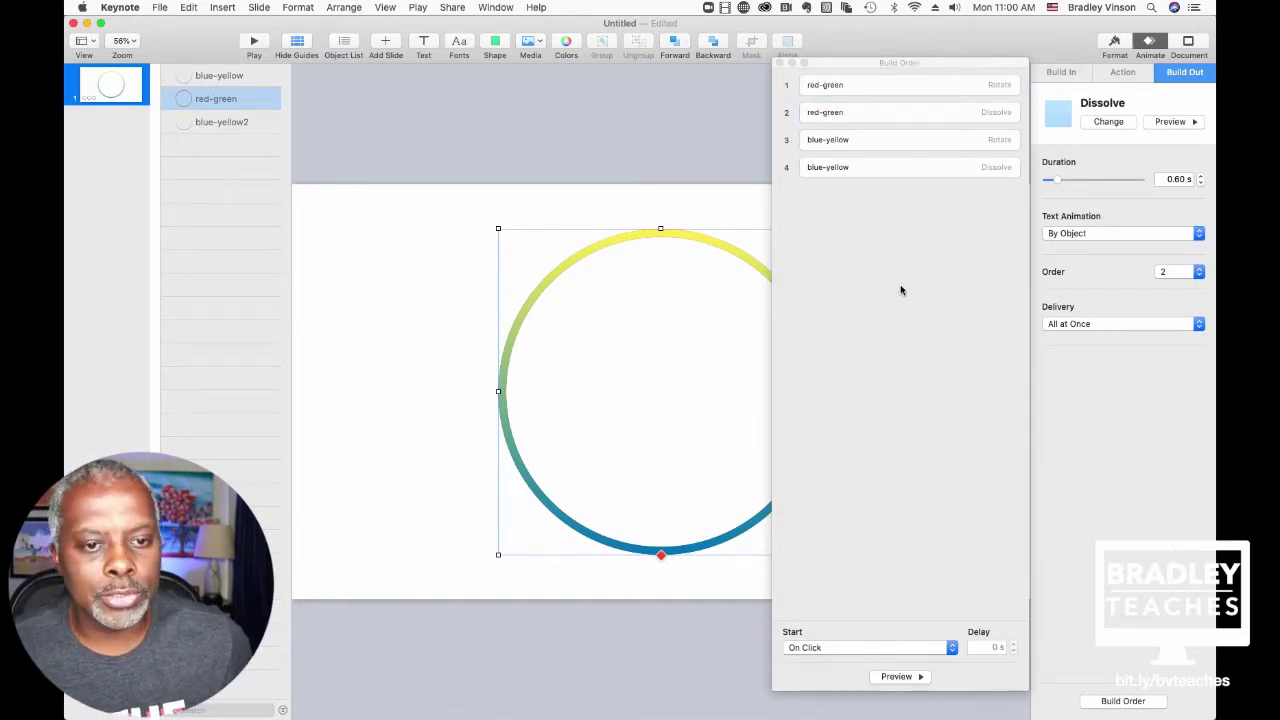
left_click(869, 150)
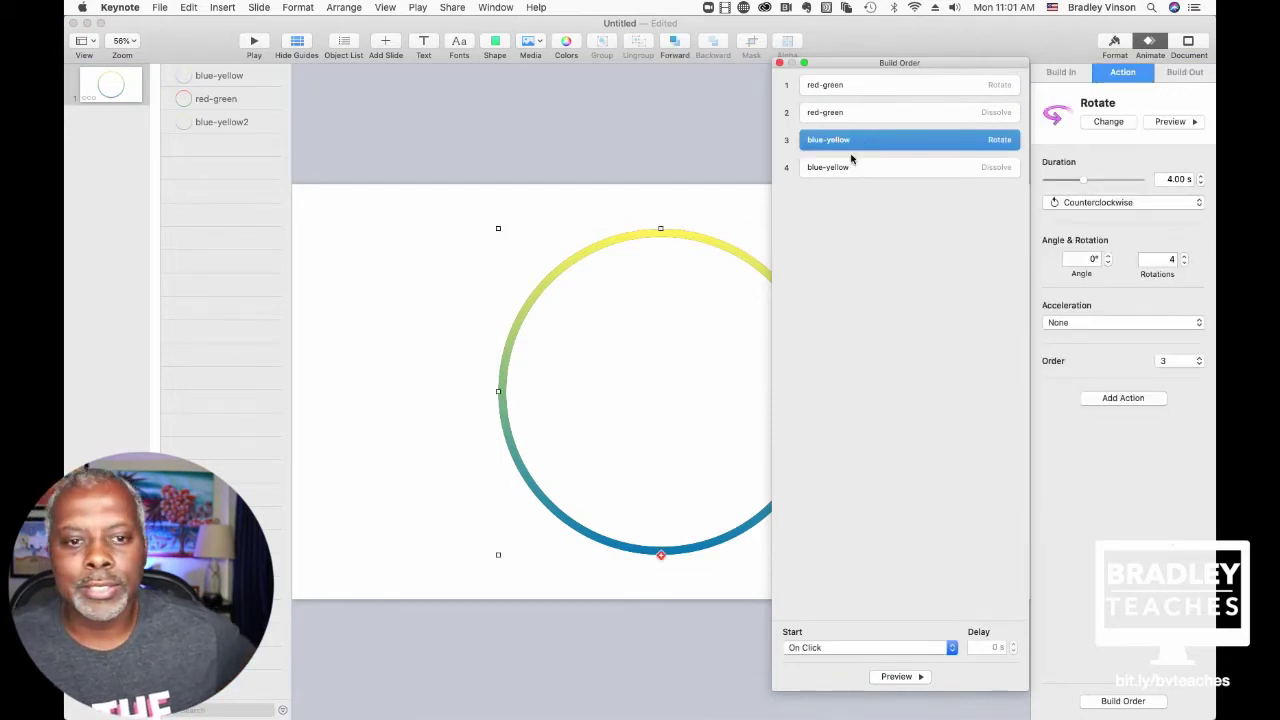
left_click_drag(866, 143, 870, 78)
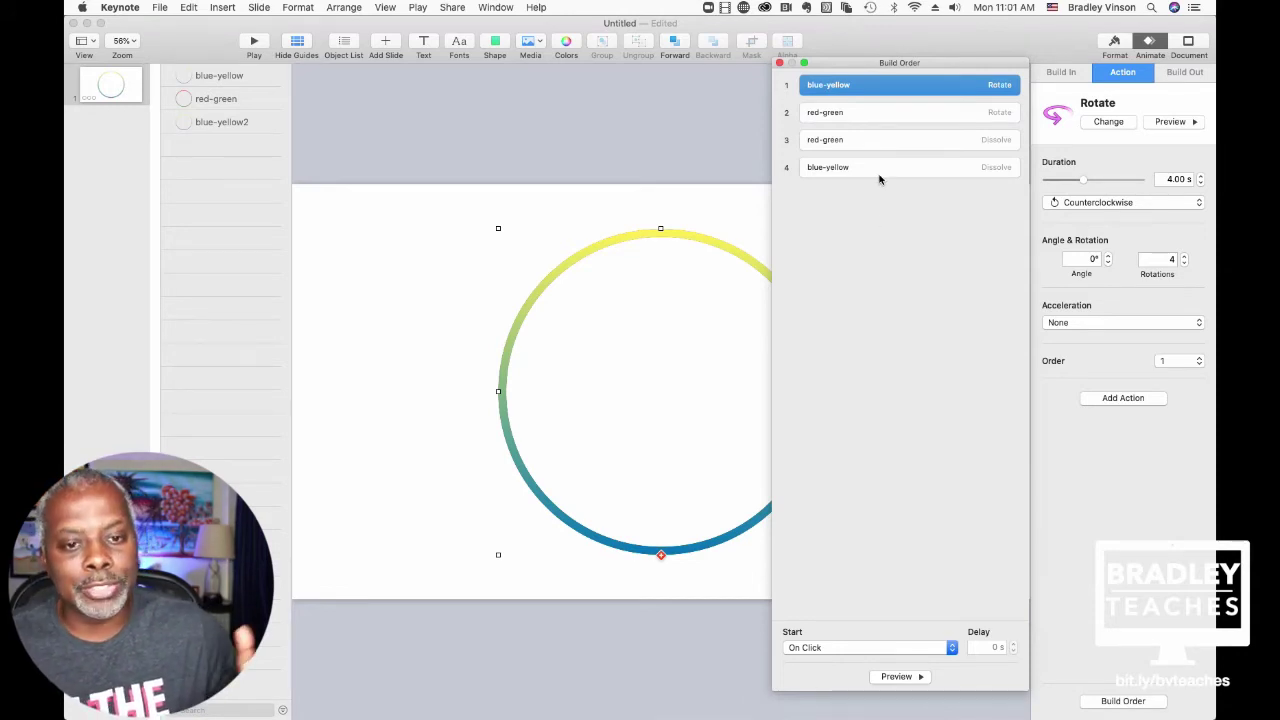
left_click_drag(880, 171, 885, 99)
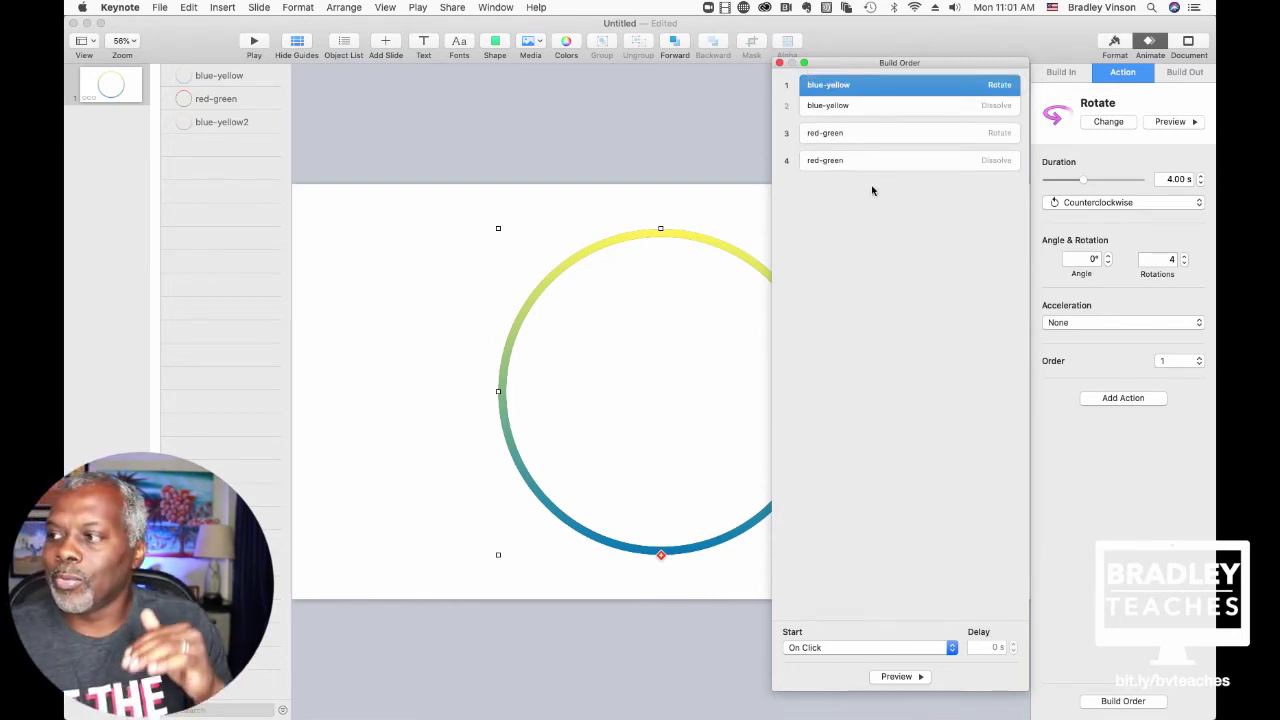
Step: Attach red-green's Rotate and Dissolve builds beneath the blue-yellow pair so all four builds form one automatic sequence
left_click(878, 139)
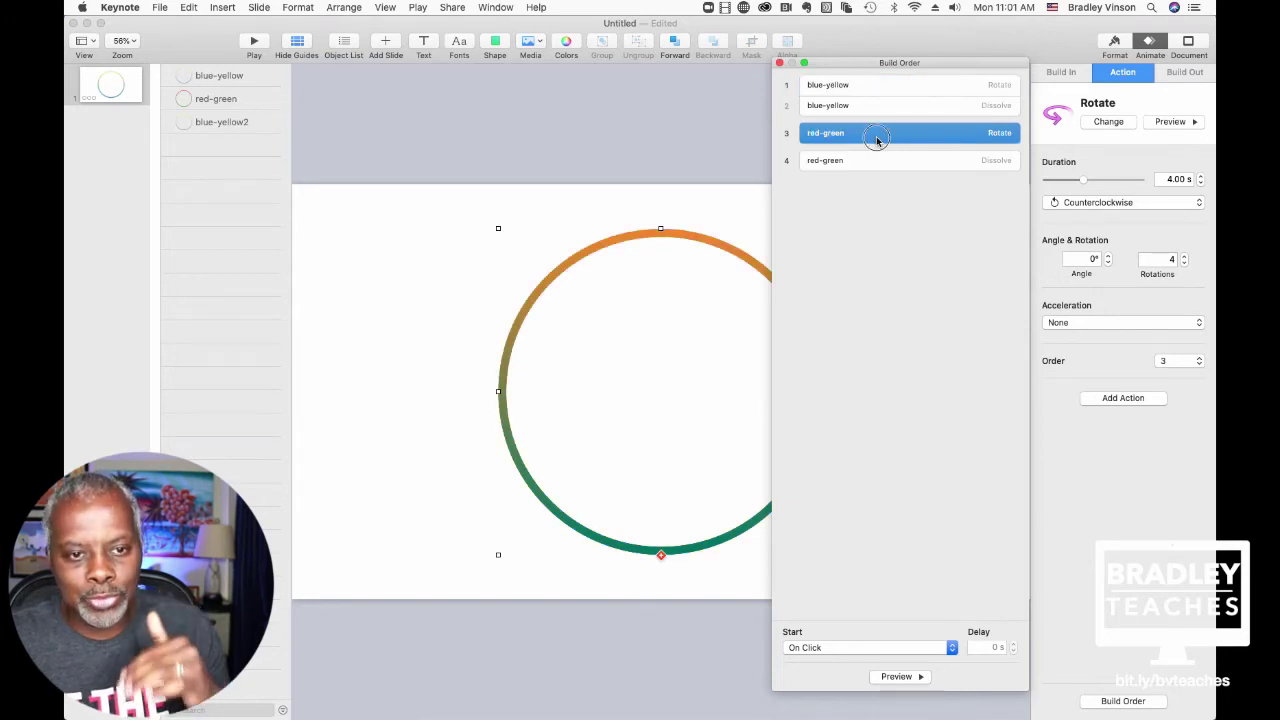
left_click_drag(877, 139, 876, 115)
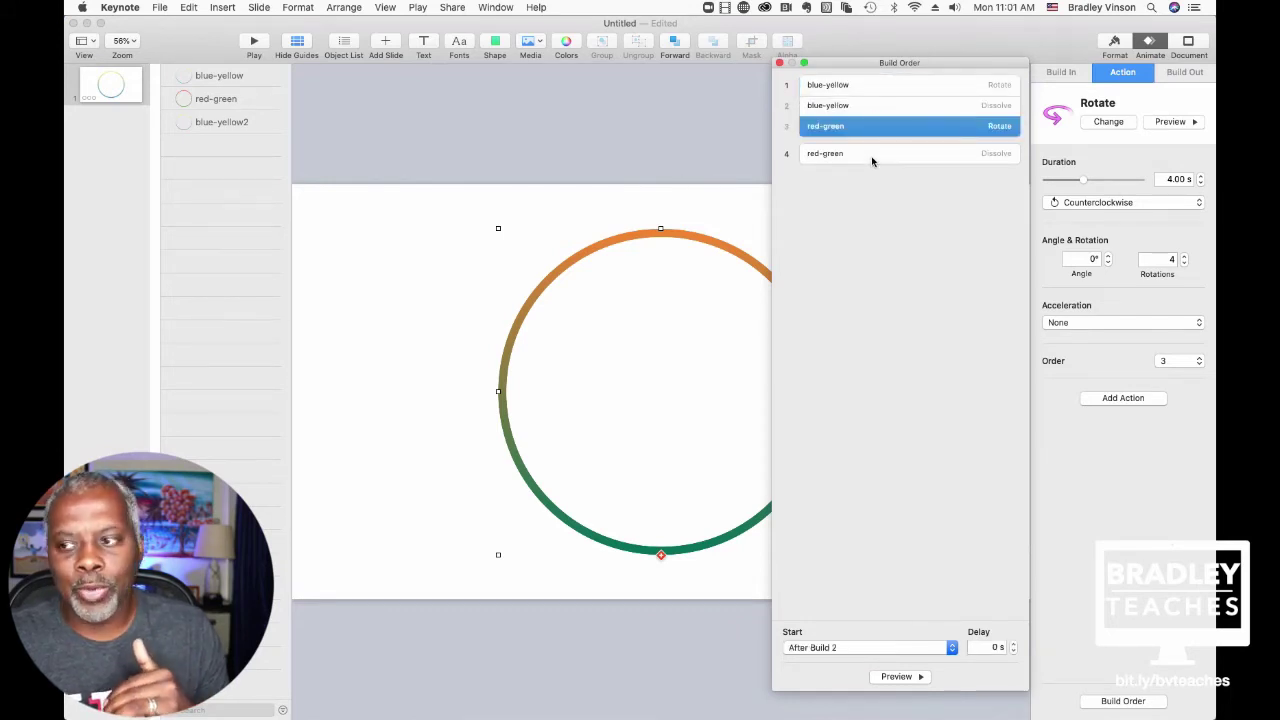
left_click_drag(871, 162, 870, 145)
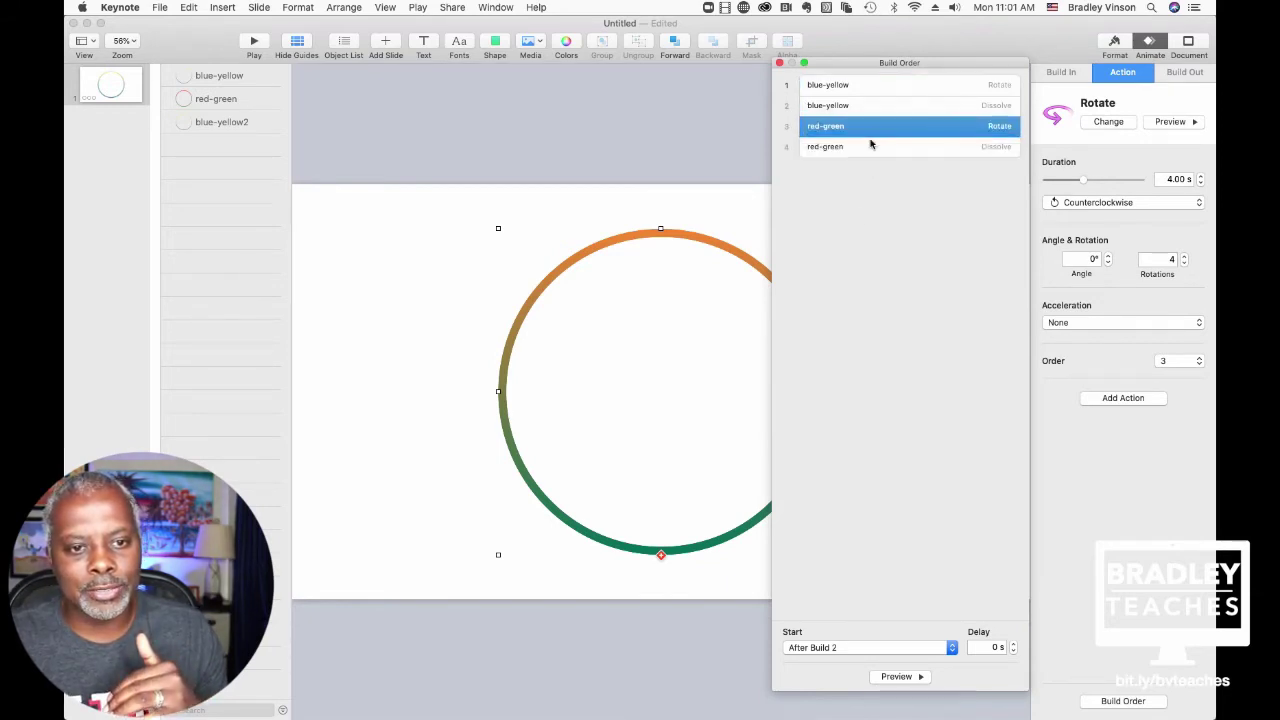
left_click(855, 272)
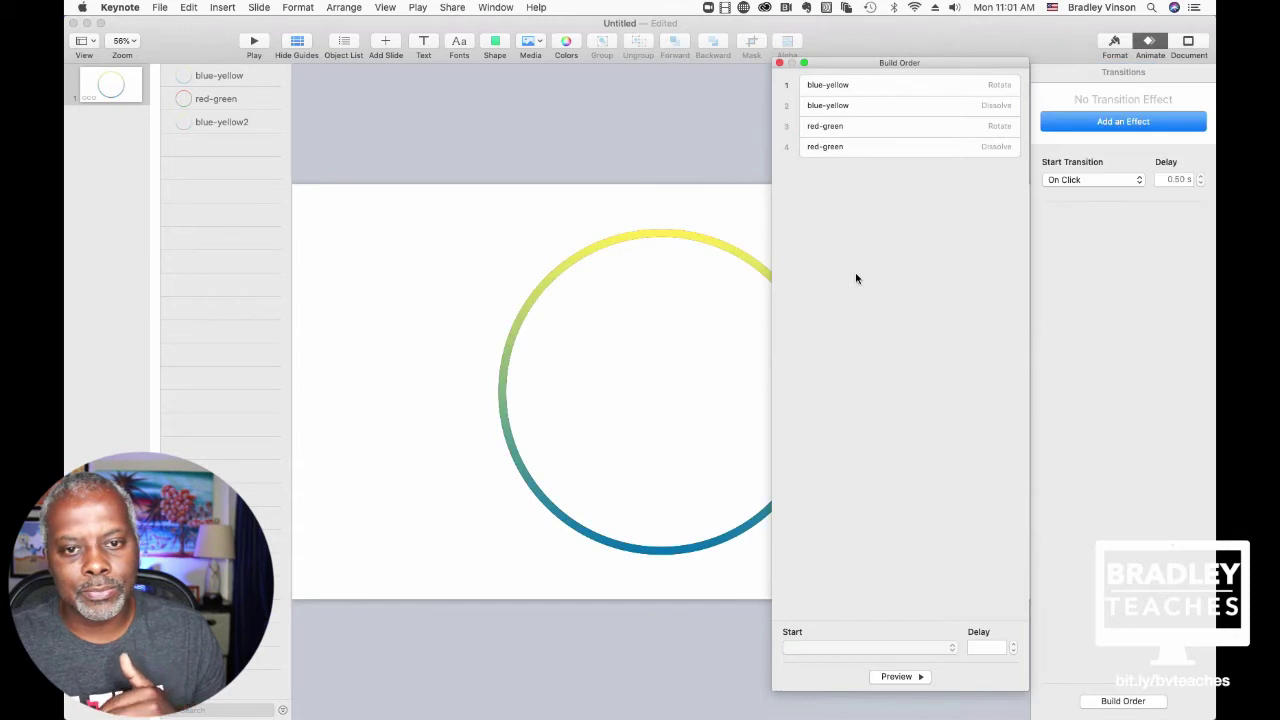
Step: Set the blue-yellow Rotate build to start After Transition
left_click(895, 88)
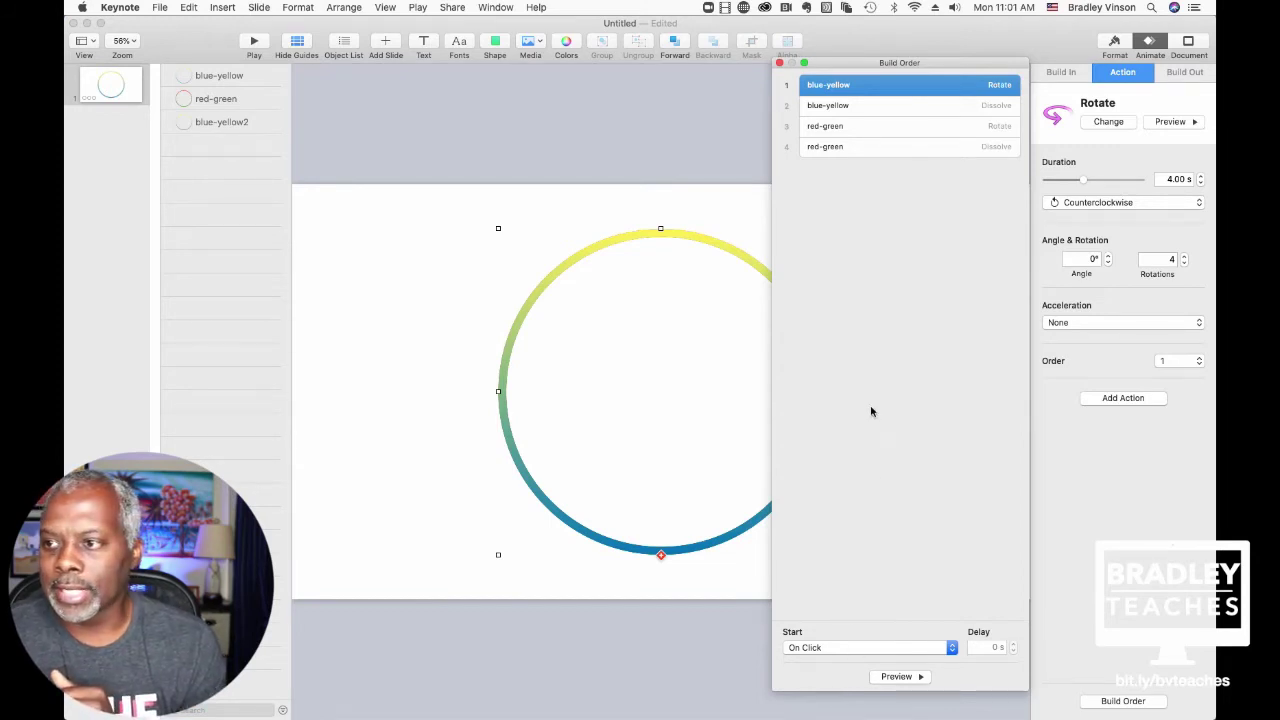
left_click(820, 647)
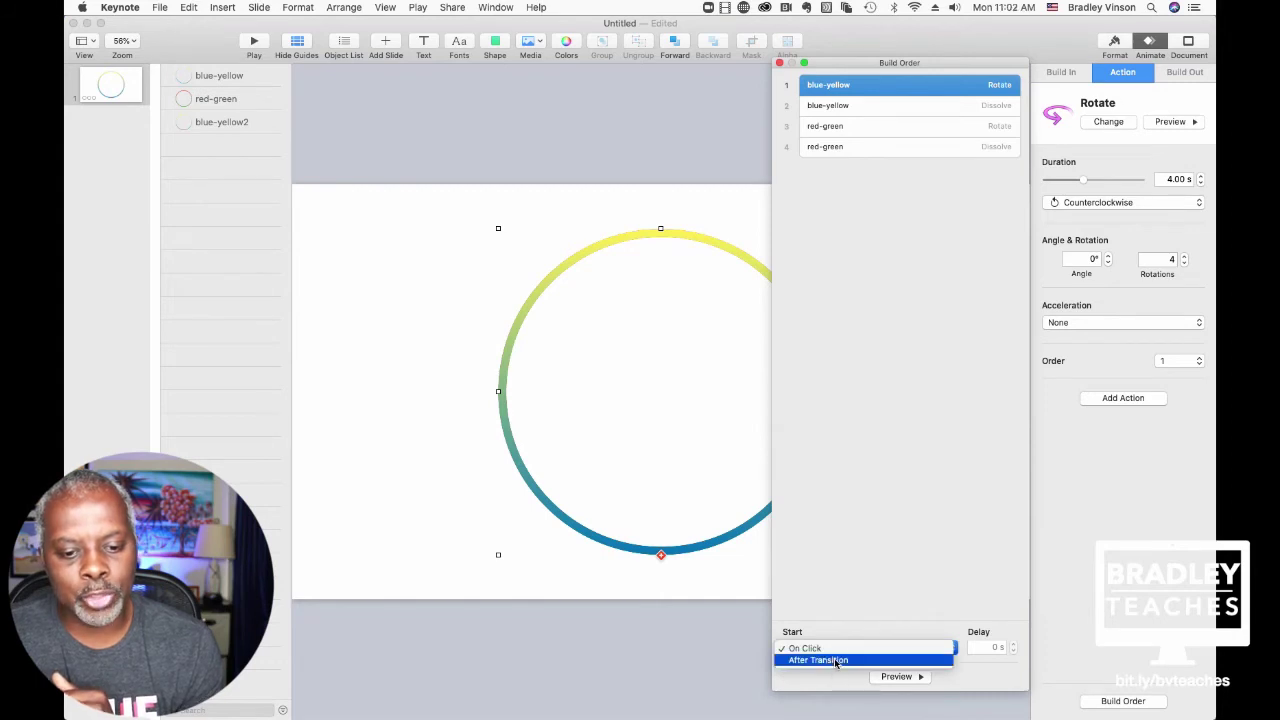
left_click(834, 650)
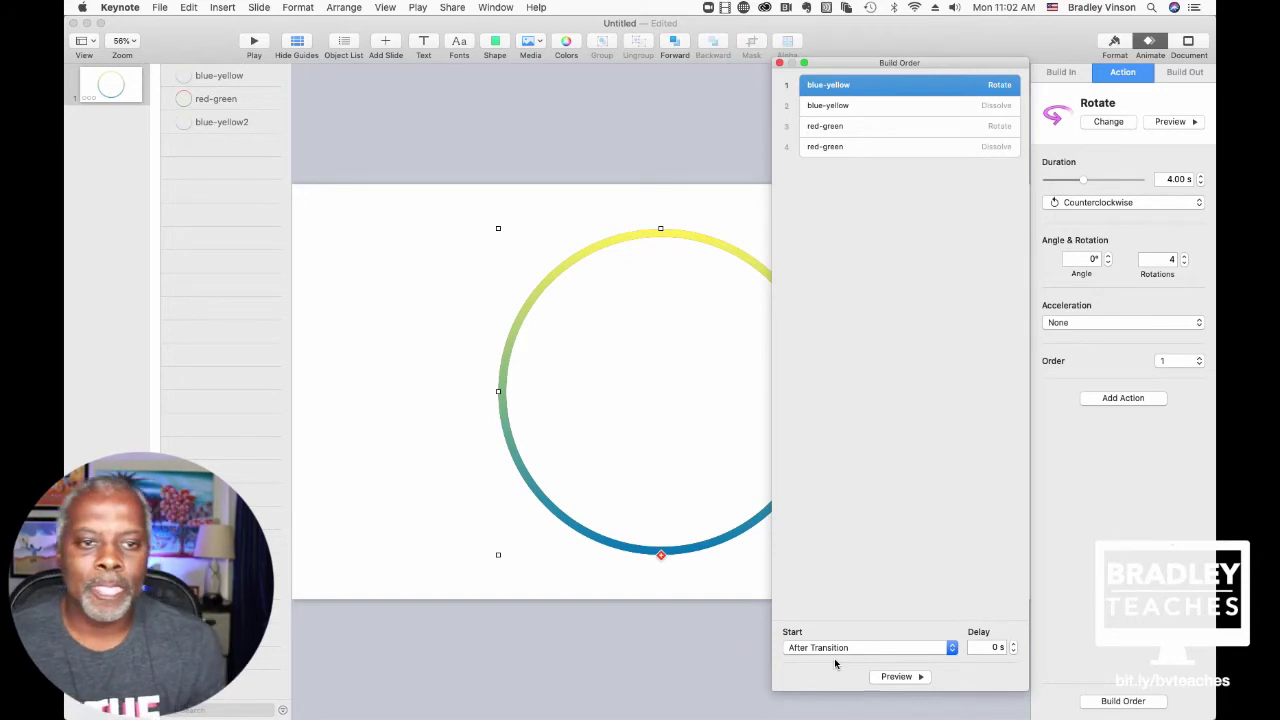
Step: Check the start timing of blue-yellow's Dissolve and both red-green builds, and move the Build Order window clear of the ring
left_click(920, 107)
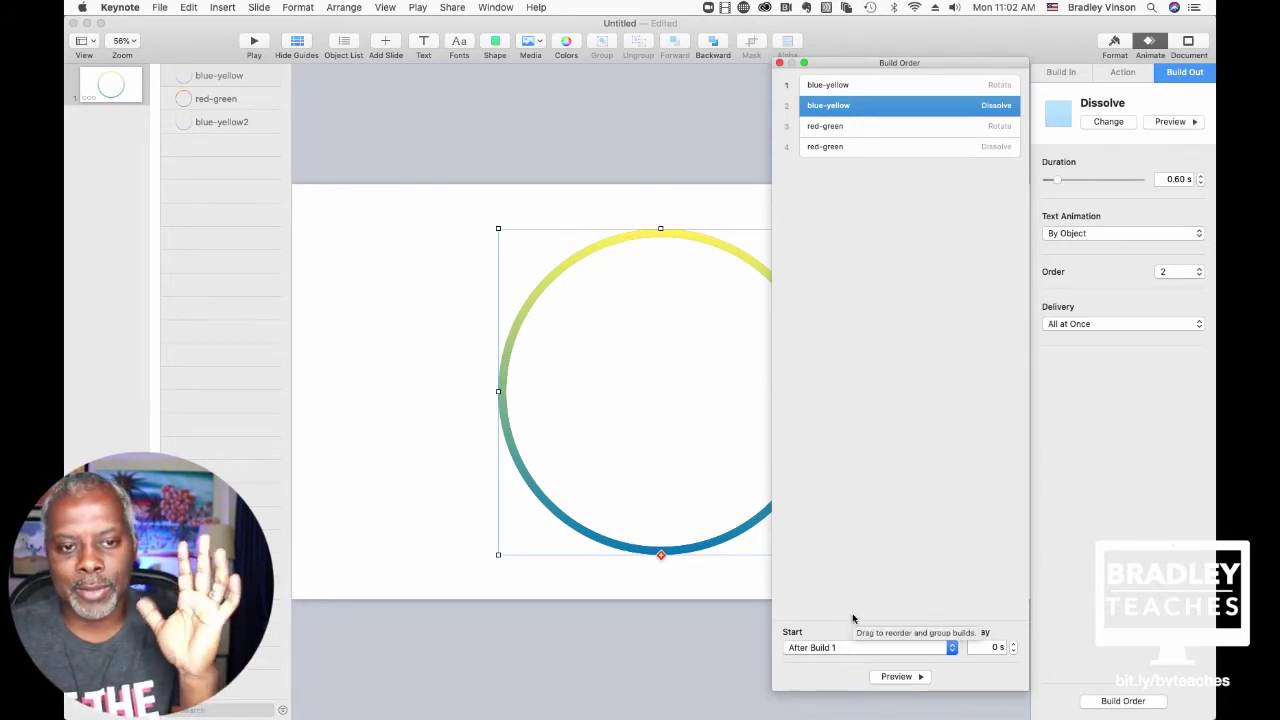
left_click(903, 374)
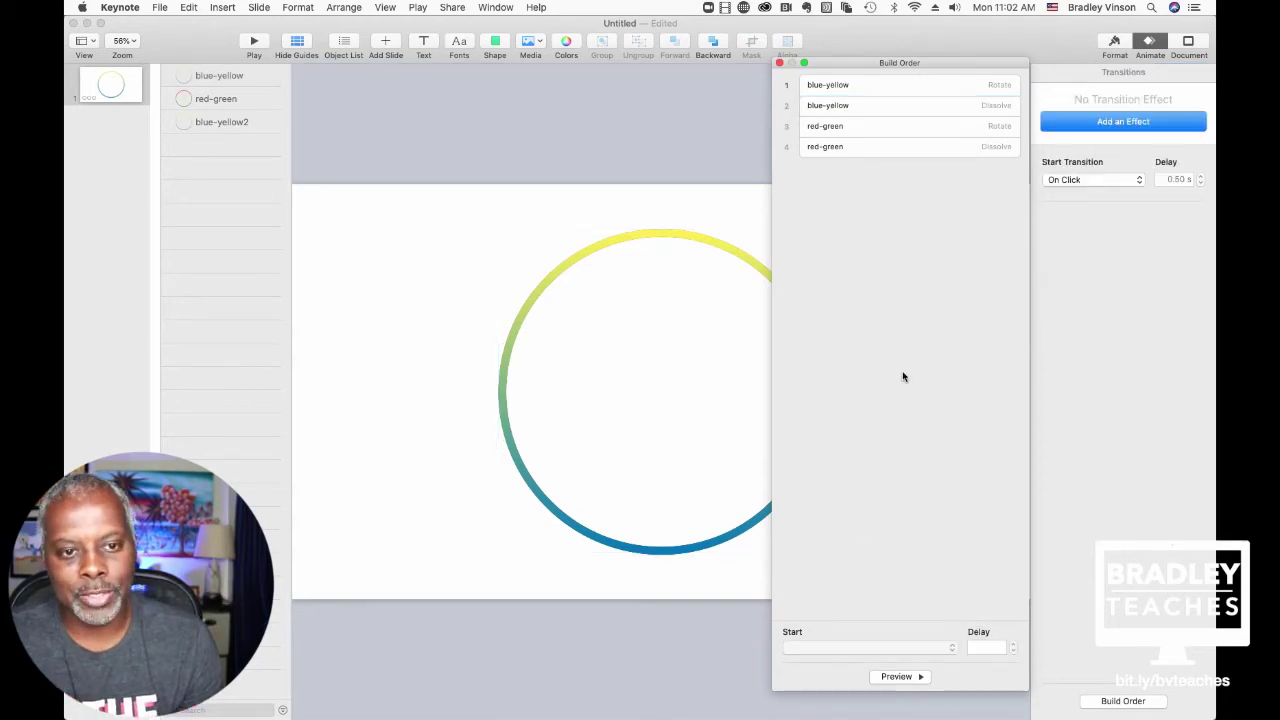
left_click(906, 128)
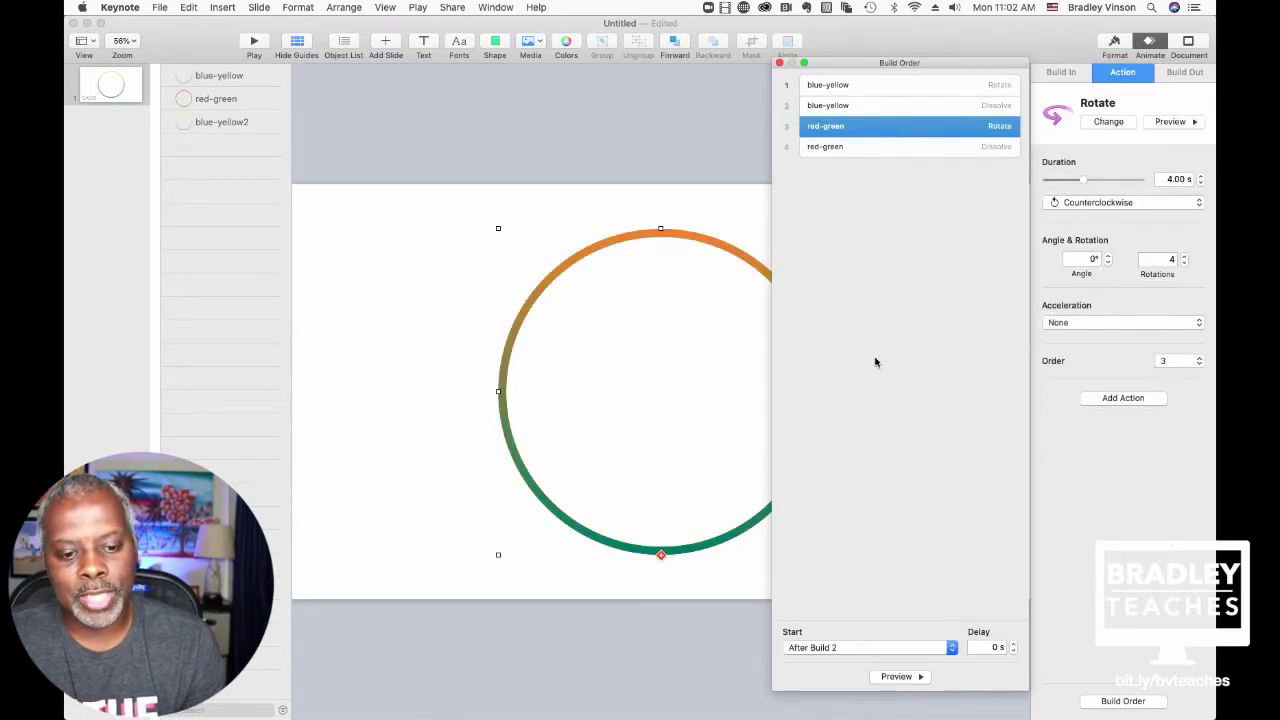
left_click(838, 649)
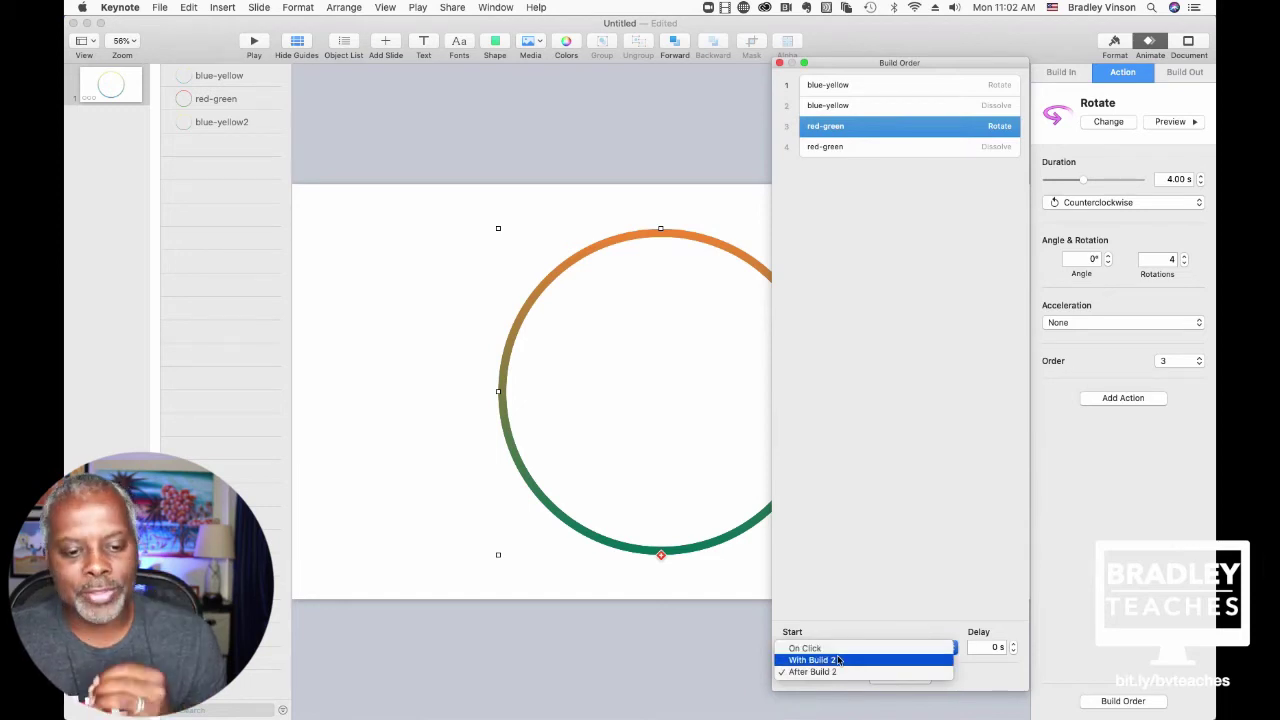
left_click(838, 660)
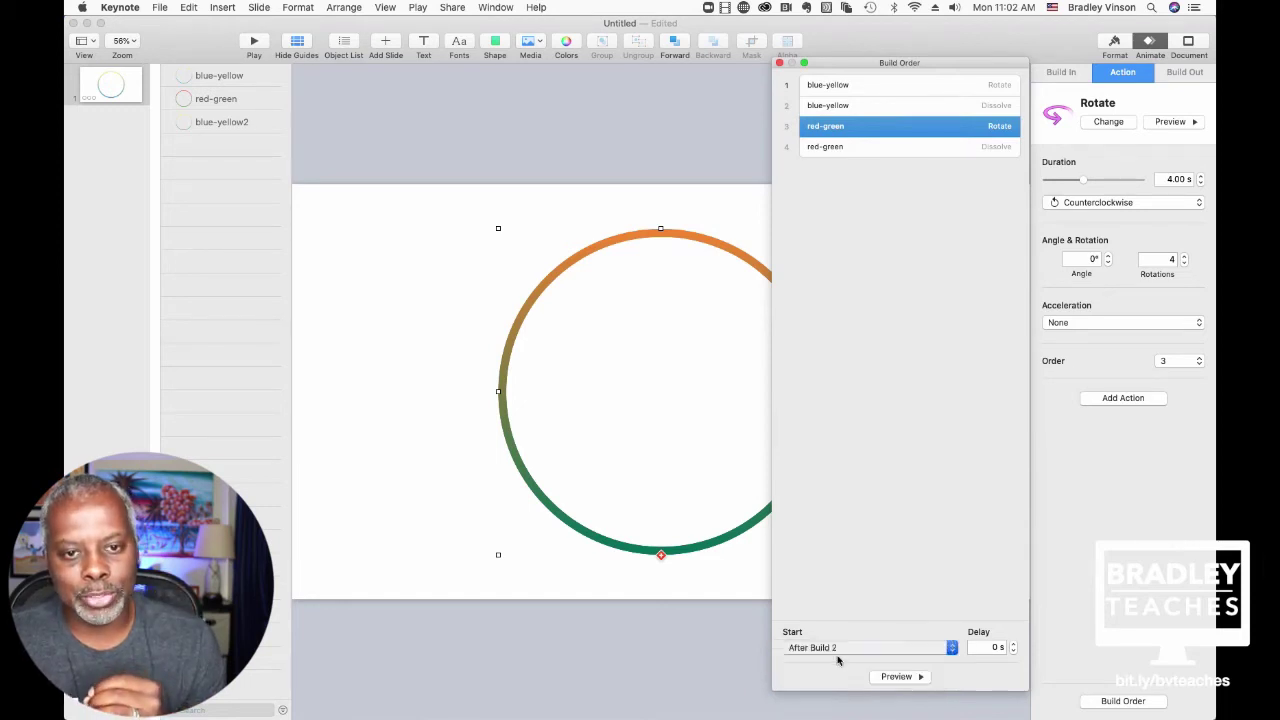
left_click(884, 418)
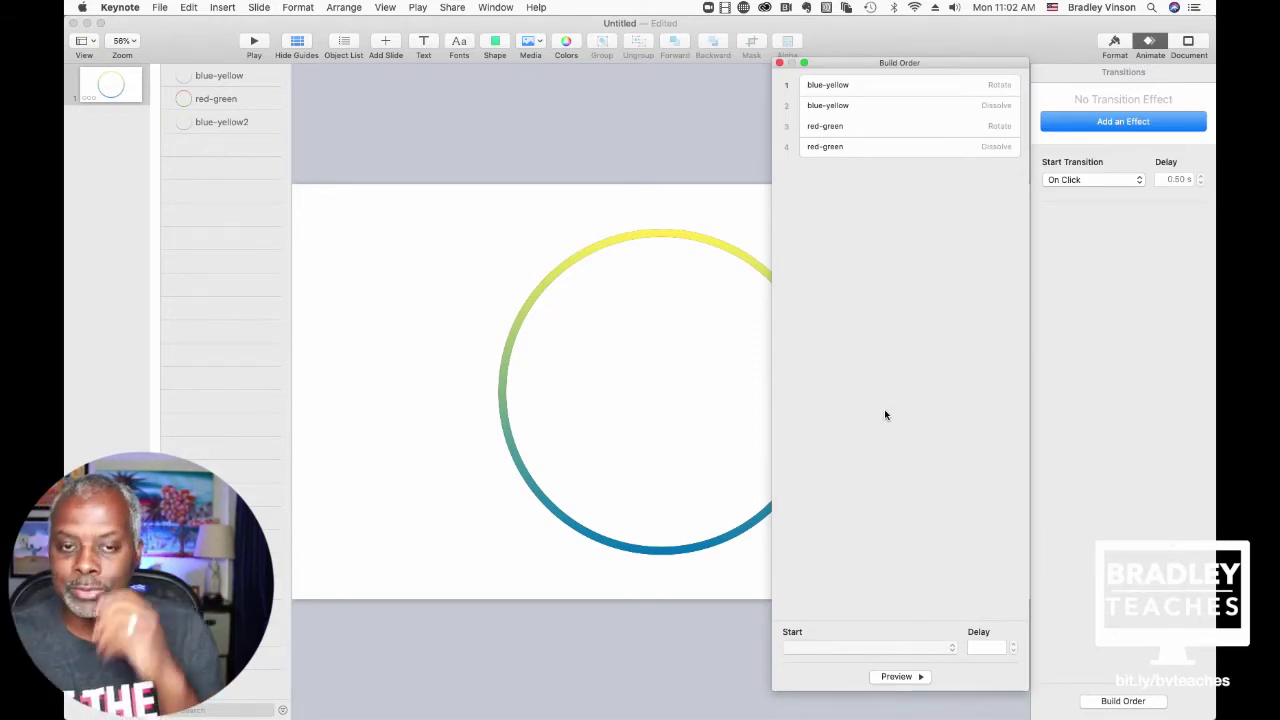
left_click(906, 150)
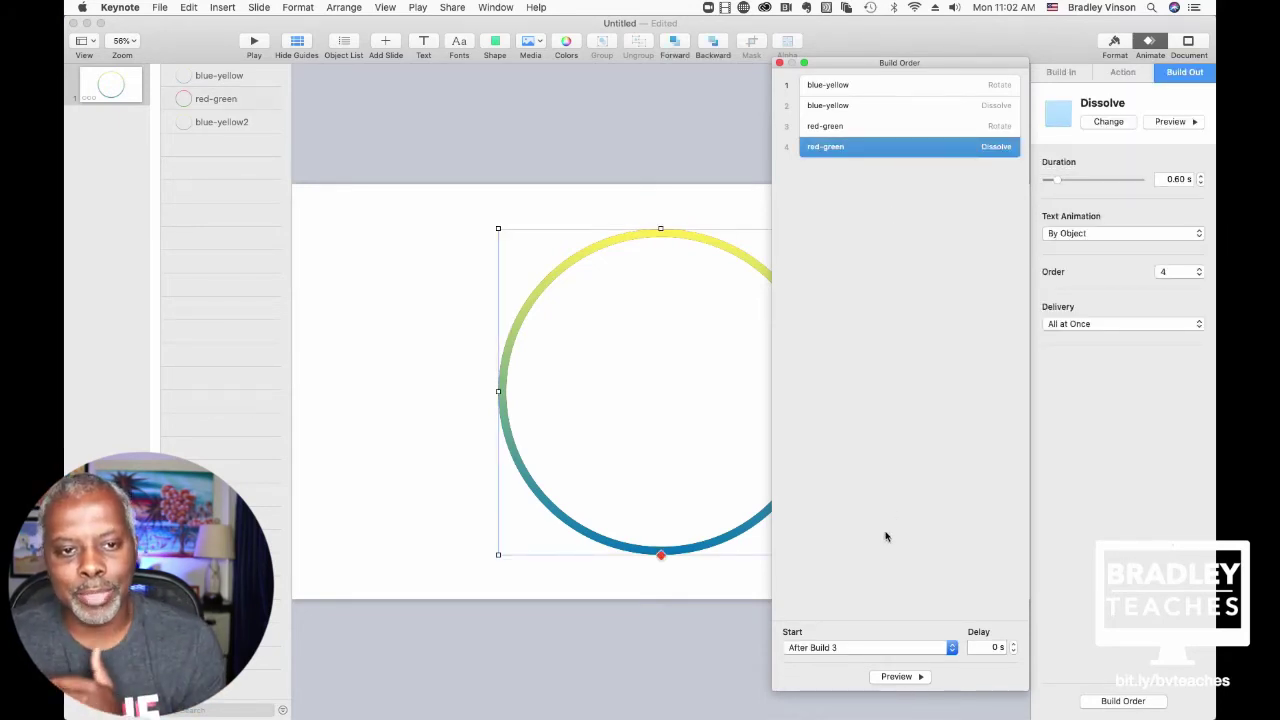
left_click(895, 450)
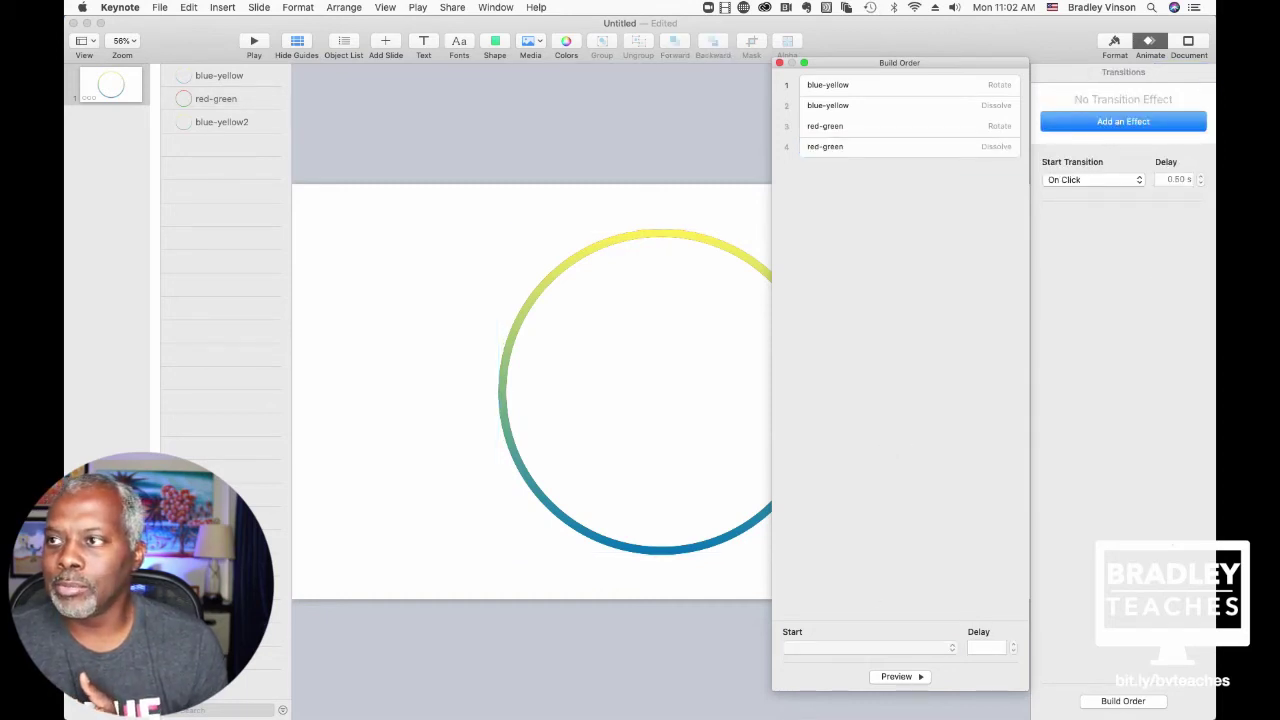
left_click_drag(954, 64, 258, 48)
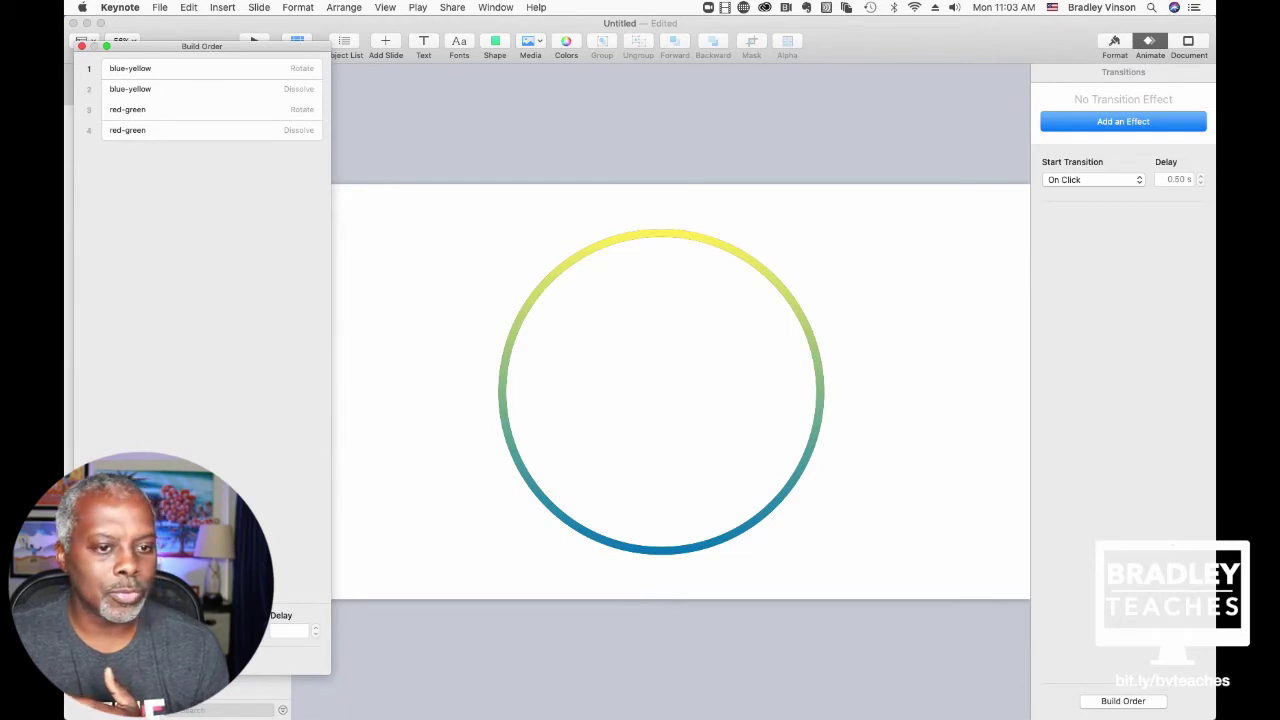
key("super+a")
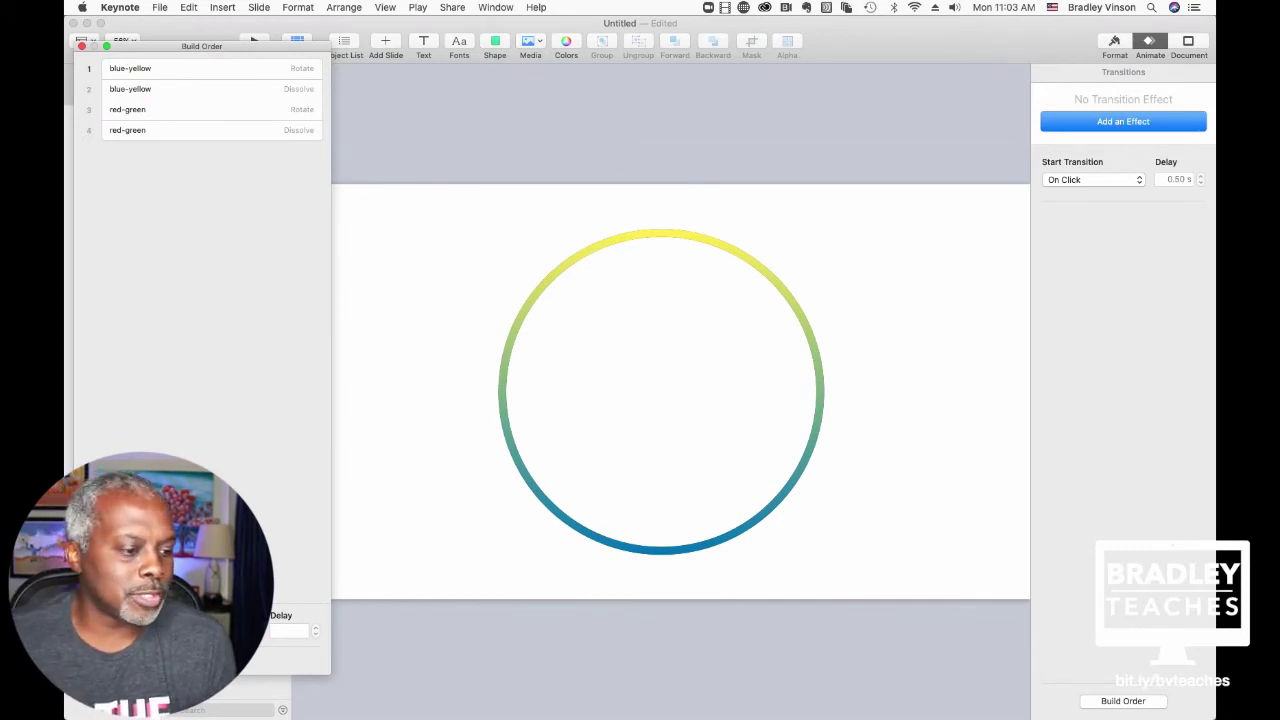
key("super+a")
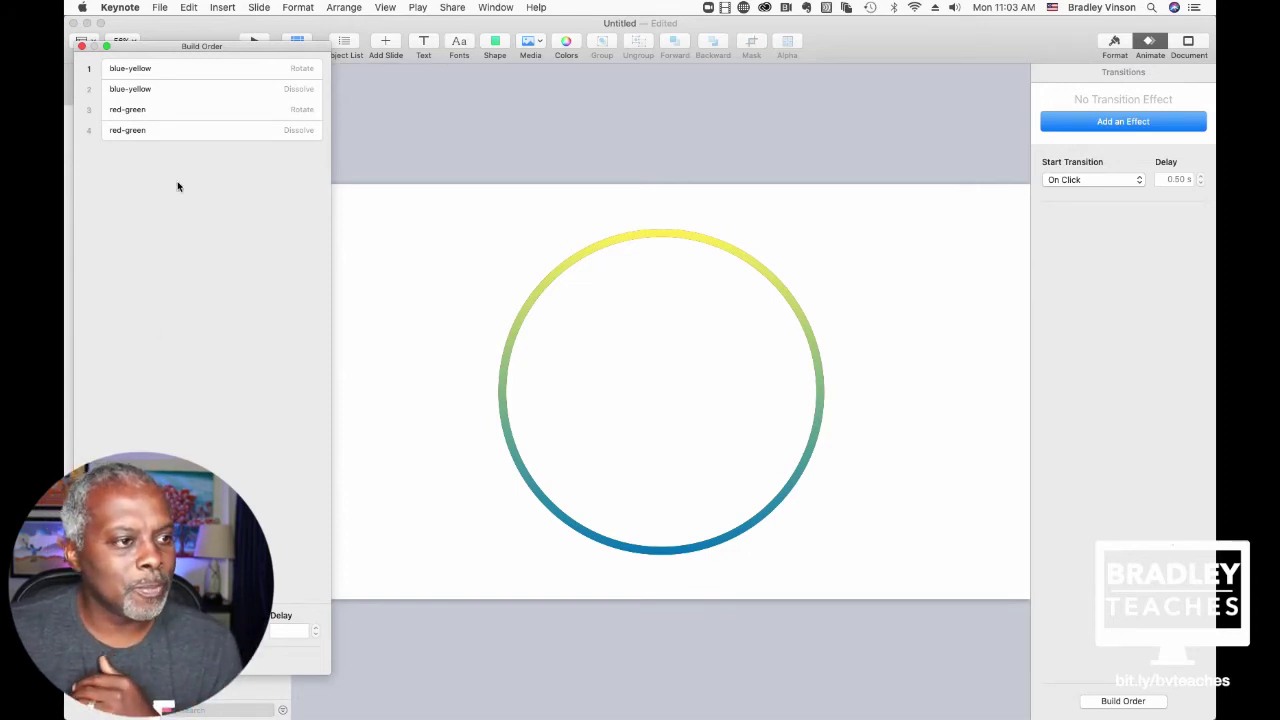
Step: Move the Build Order window off the slide thumbnail and set the slide's background to No Fill
left_click_drag(166, 47, 191, 297)
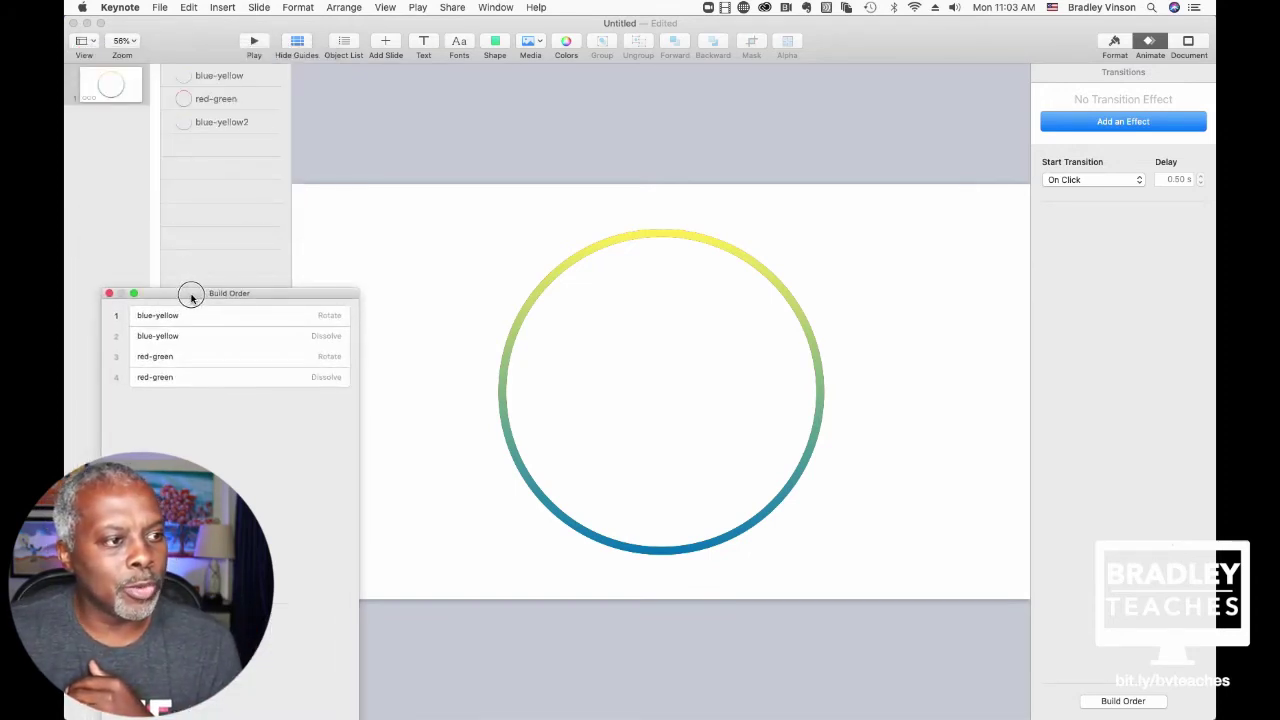
left_click(88, 90)
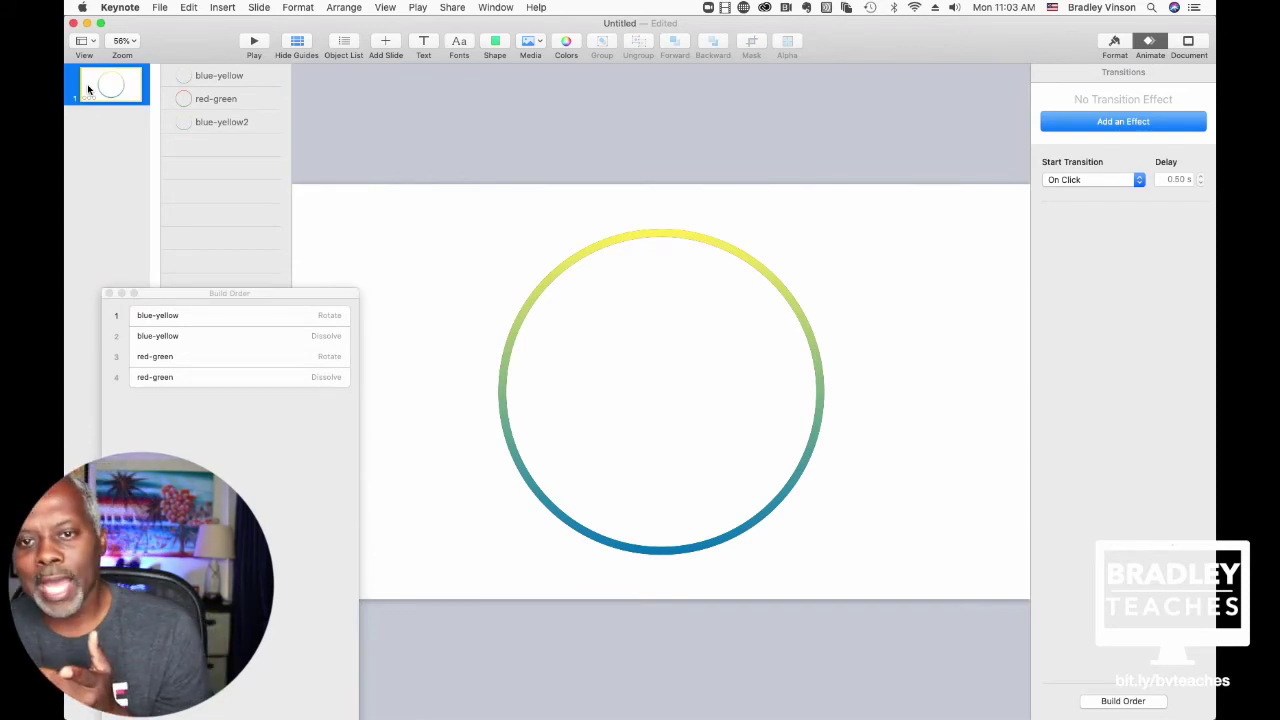
left_click(1114, 44)
left_click(1070, 262)
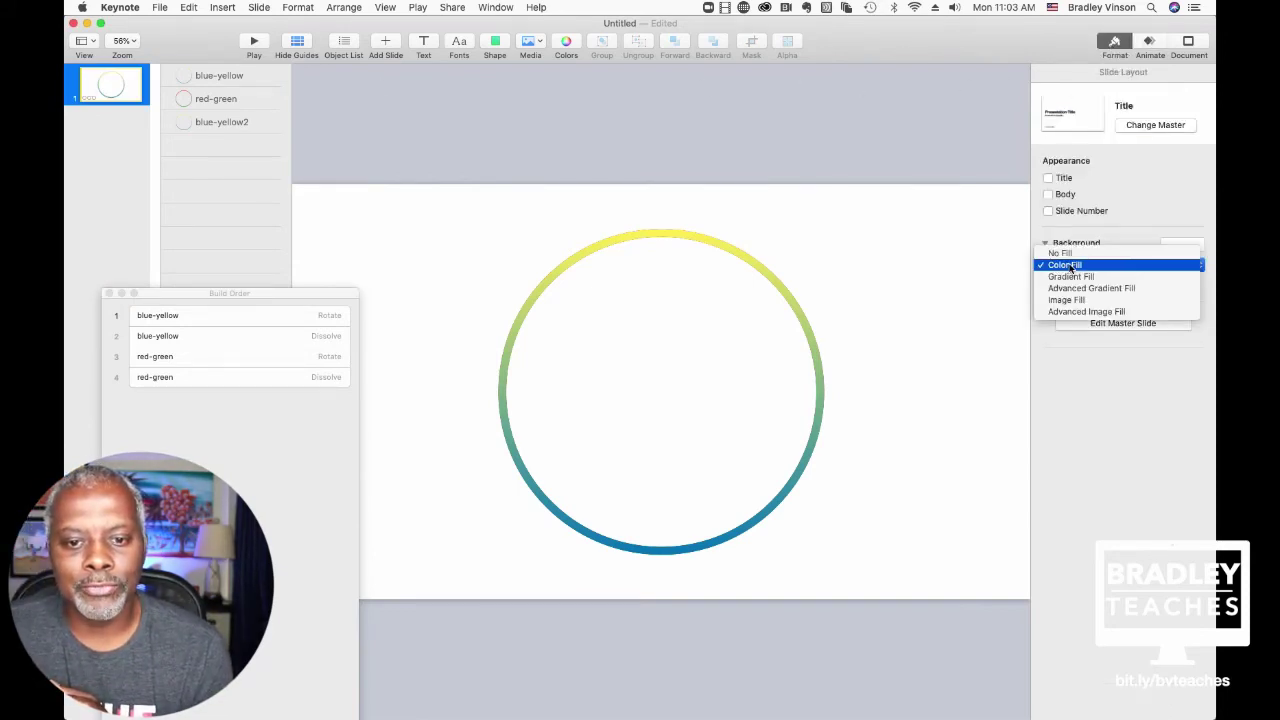
left_click(1068, 253)
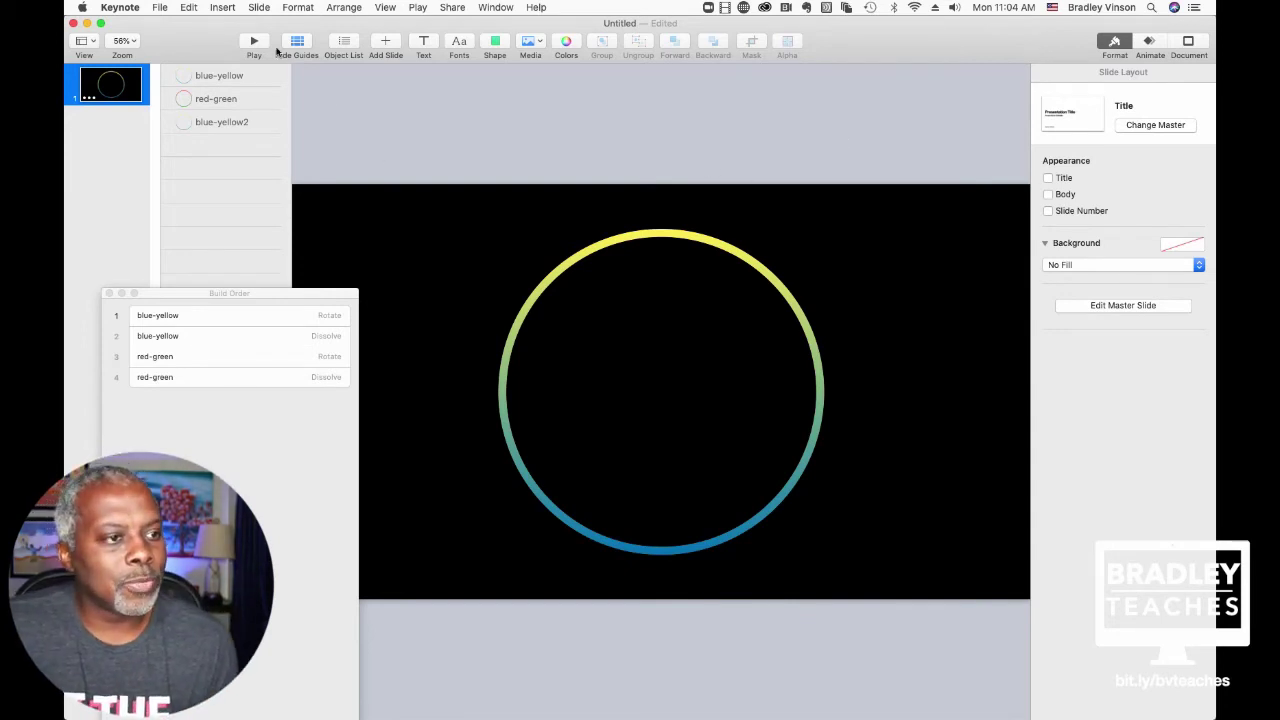
Step: Start a movie export of the presentation with 0 seconds before the next slide and 0 seconds before the next build
left_click(158, 8)
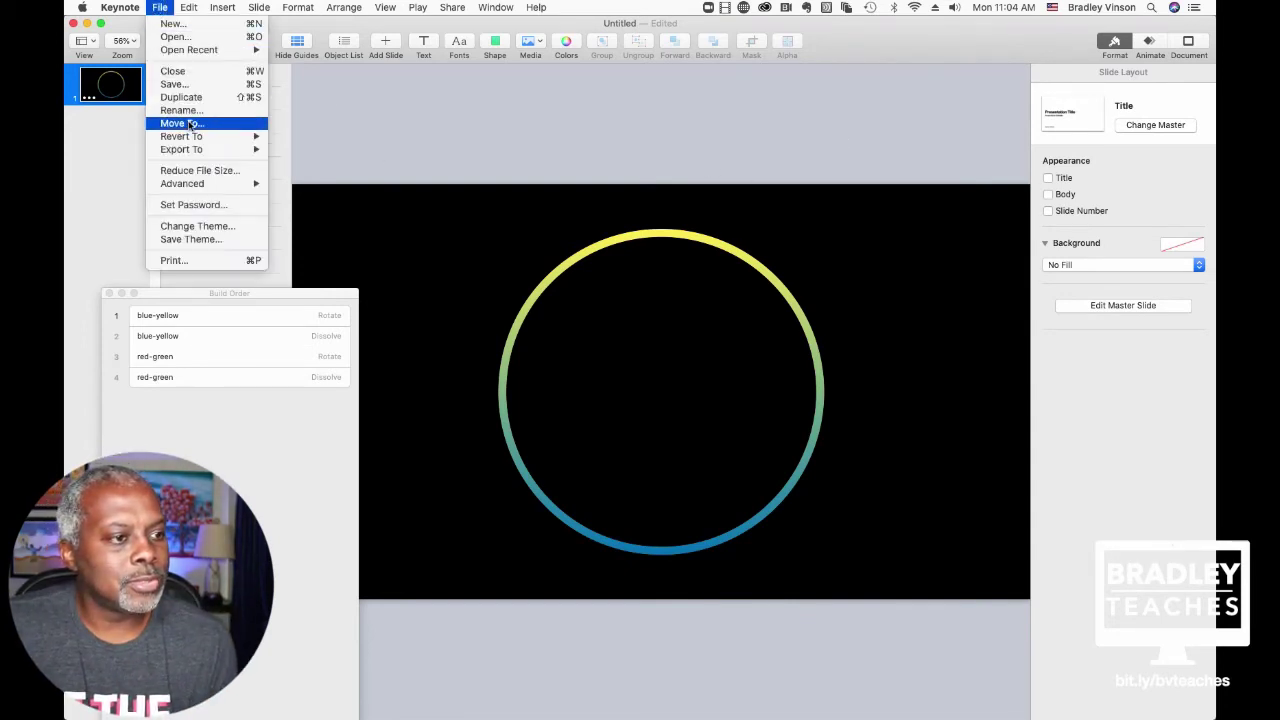
mouse_move(200, 152)
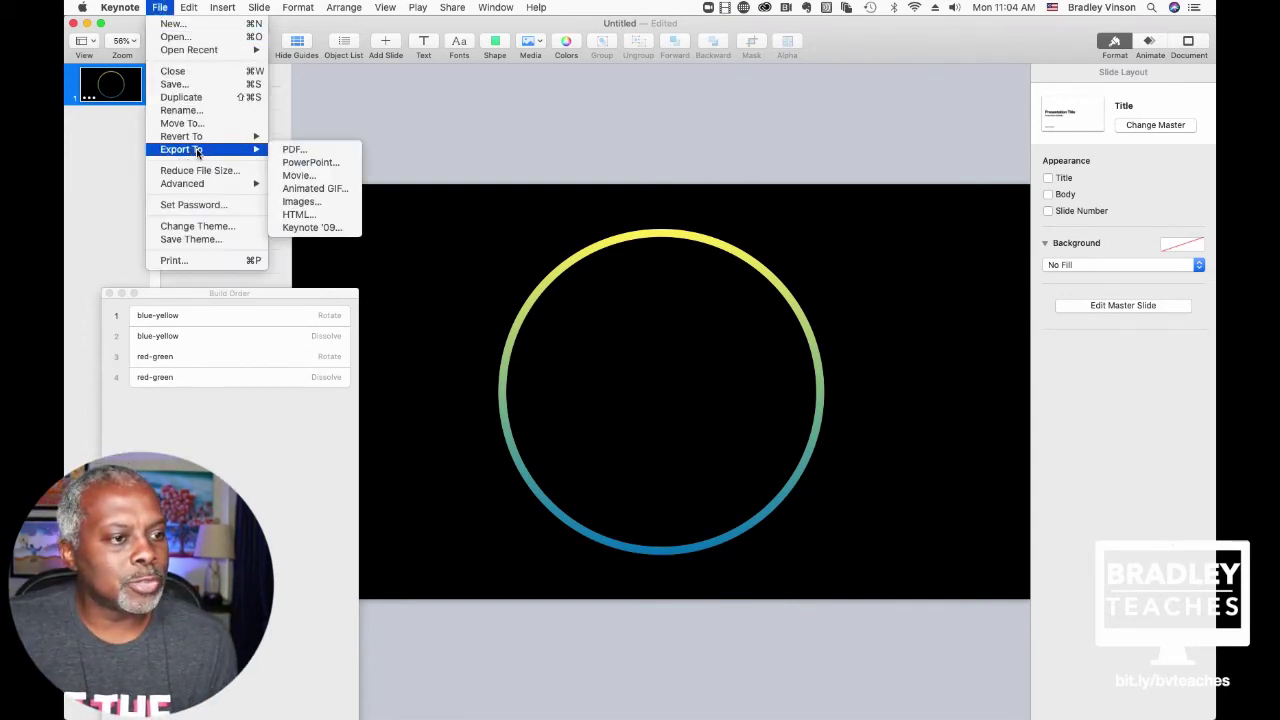
left_click(296, 176)
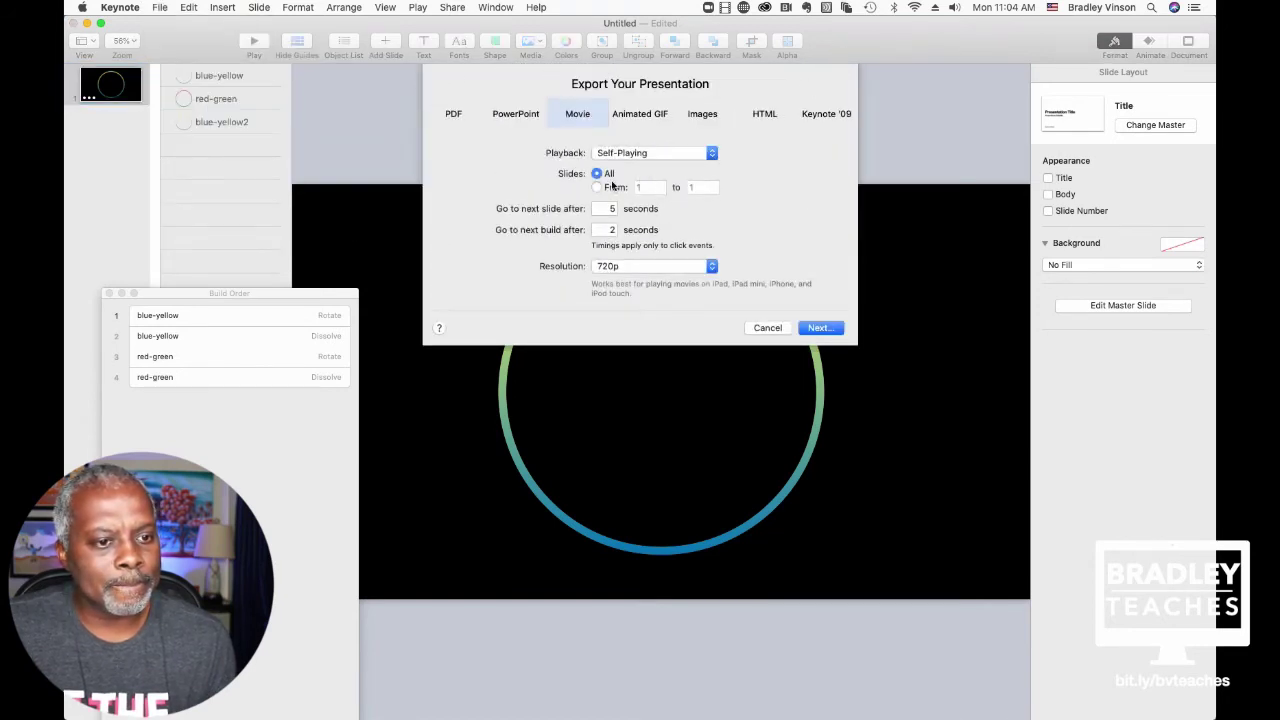
left_click(606, 209)
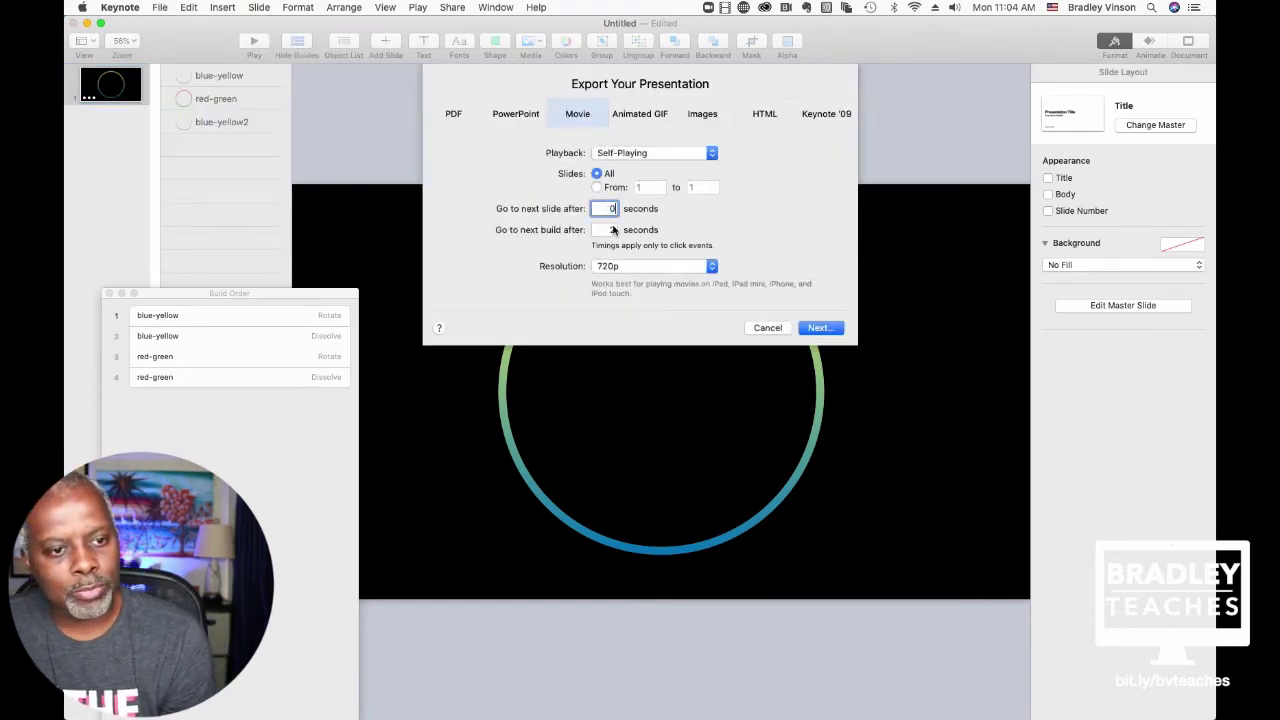
left_click(613, 230)
type("0")
Step: Give the movie export a Custom resolution and Apple ProRes 4444 compression with transparent backgrounds
left_click(620, 265)
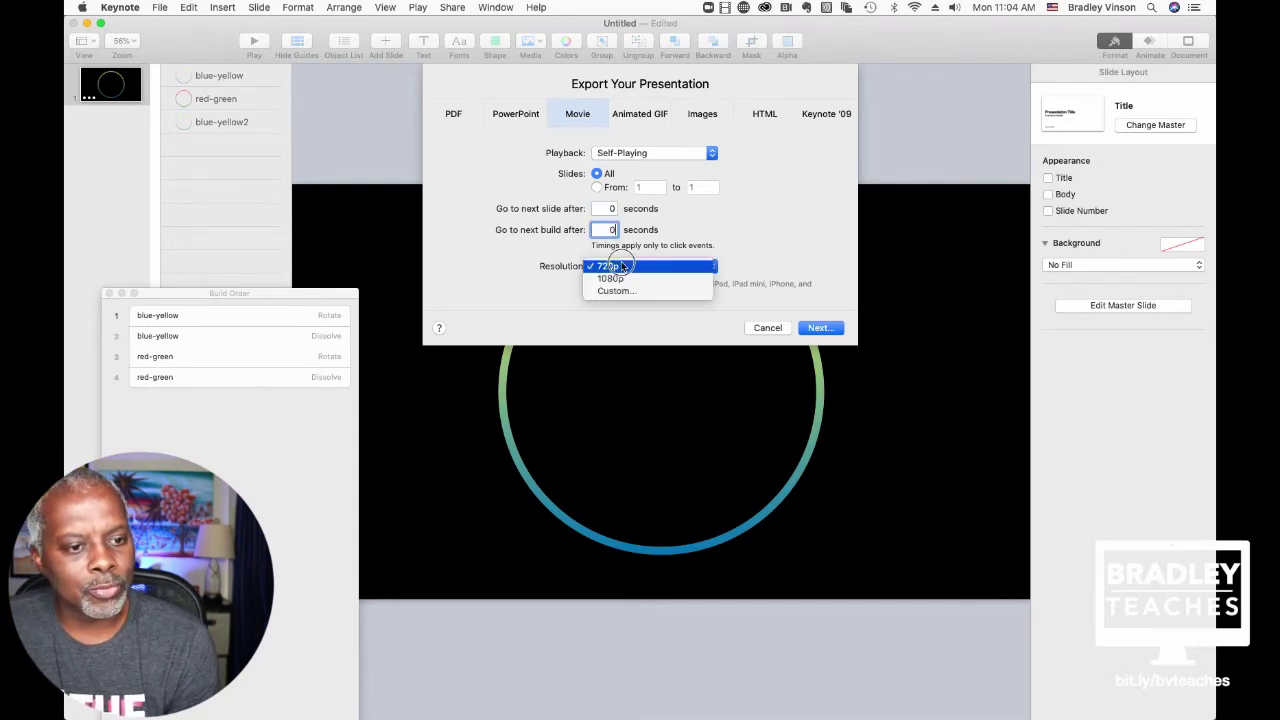
left_click(627, 293)
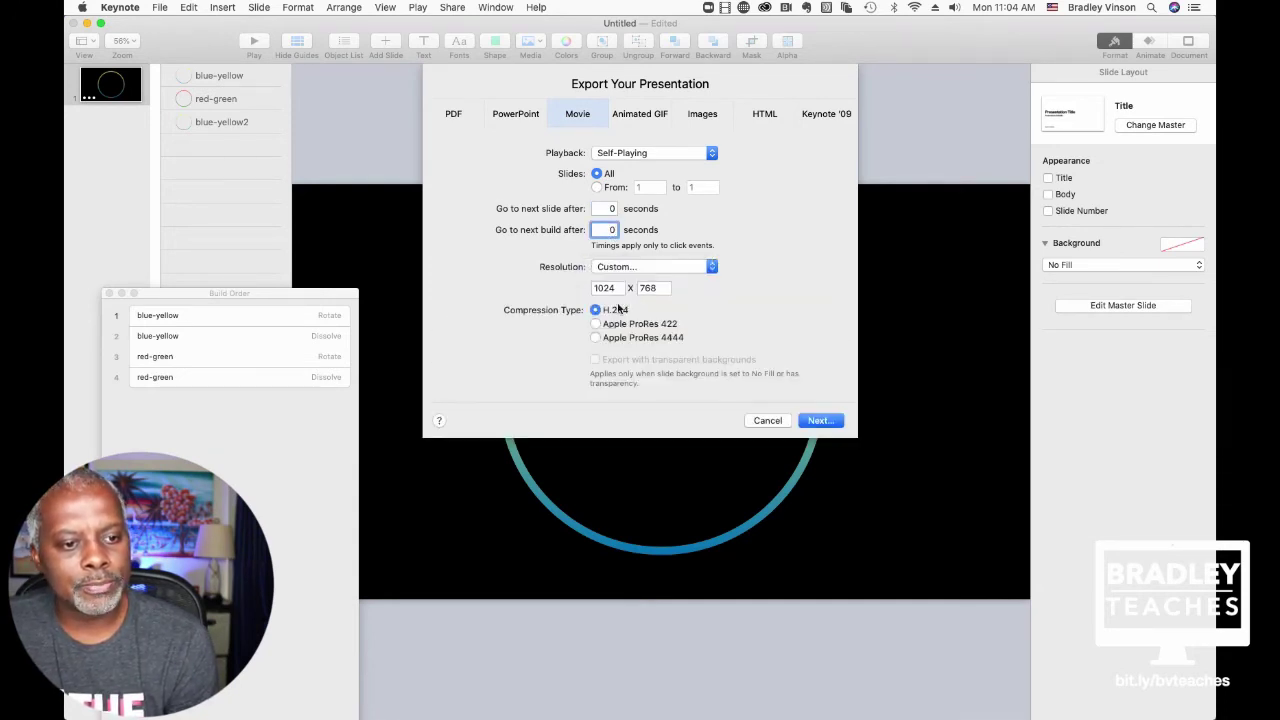
left_click(596, 338)
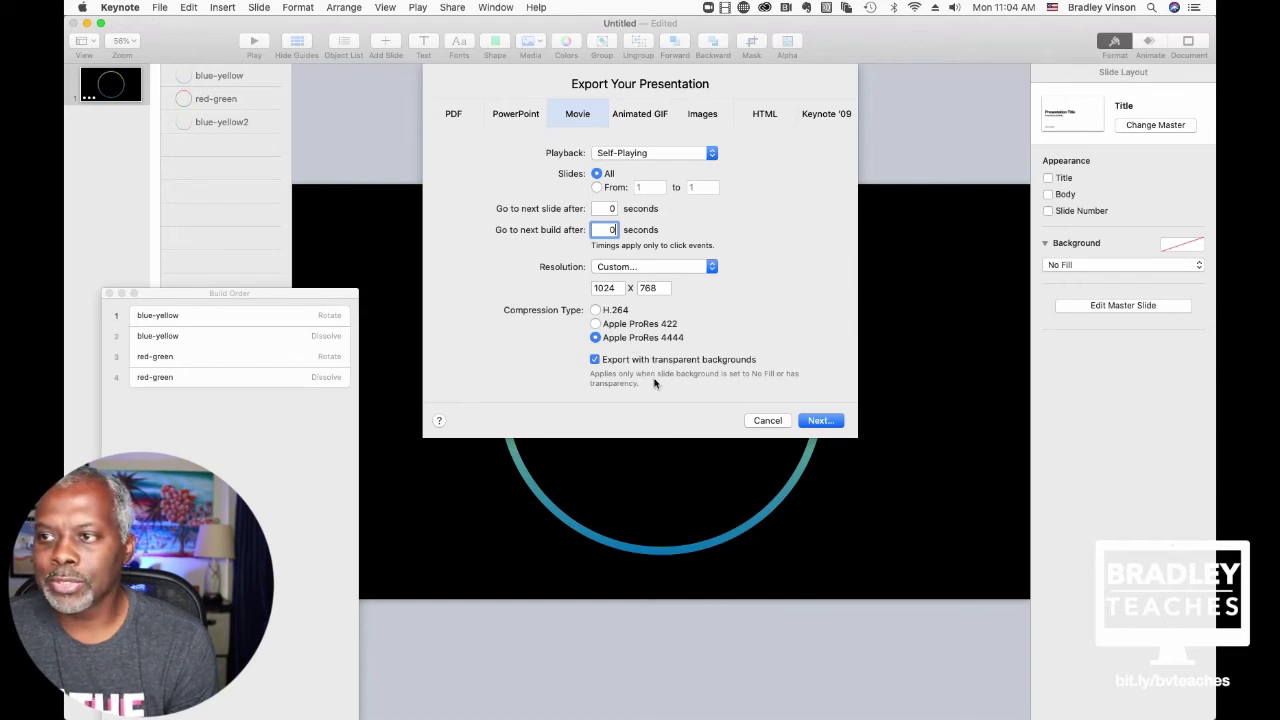
Step: Export the movie to the Desktop as color-chase.mov
left_click(815, 421)
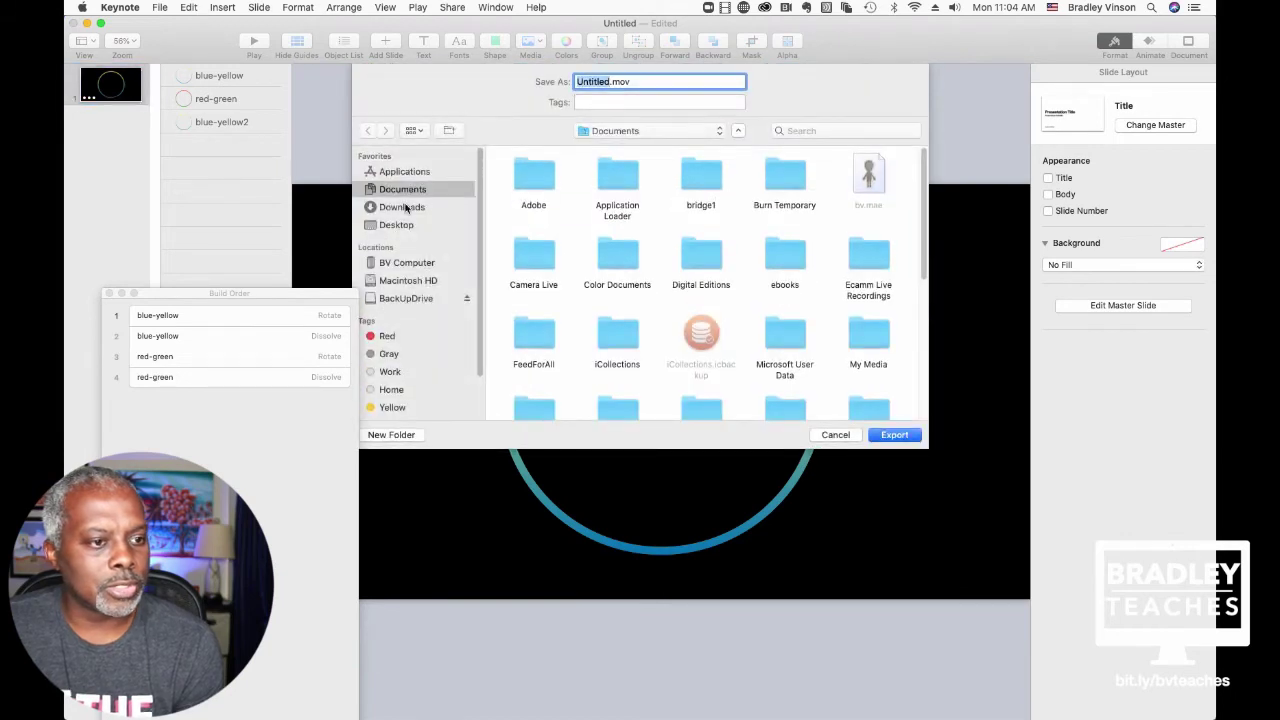
left_click(394, 226)
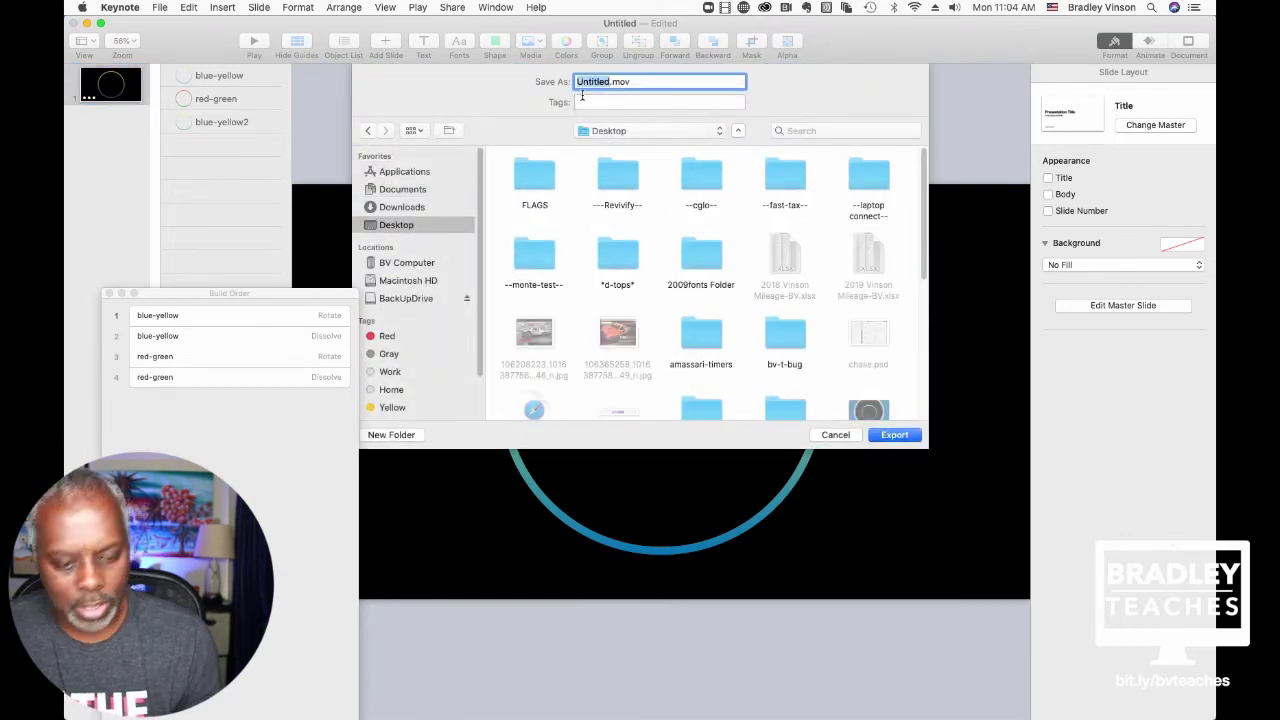
type("color-chas")
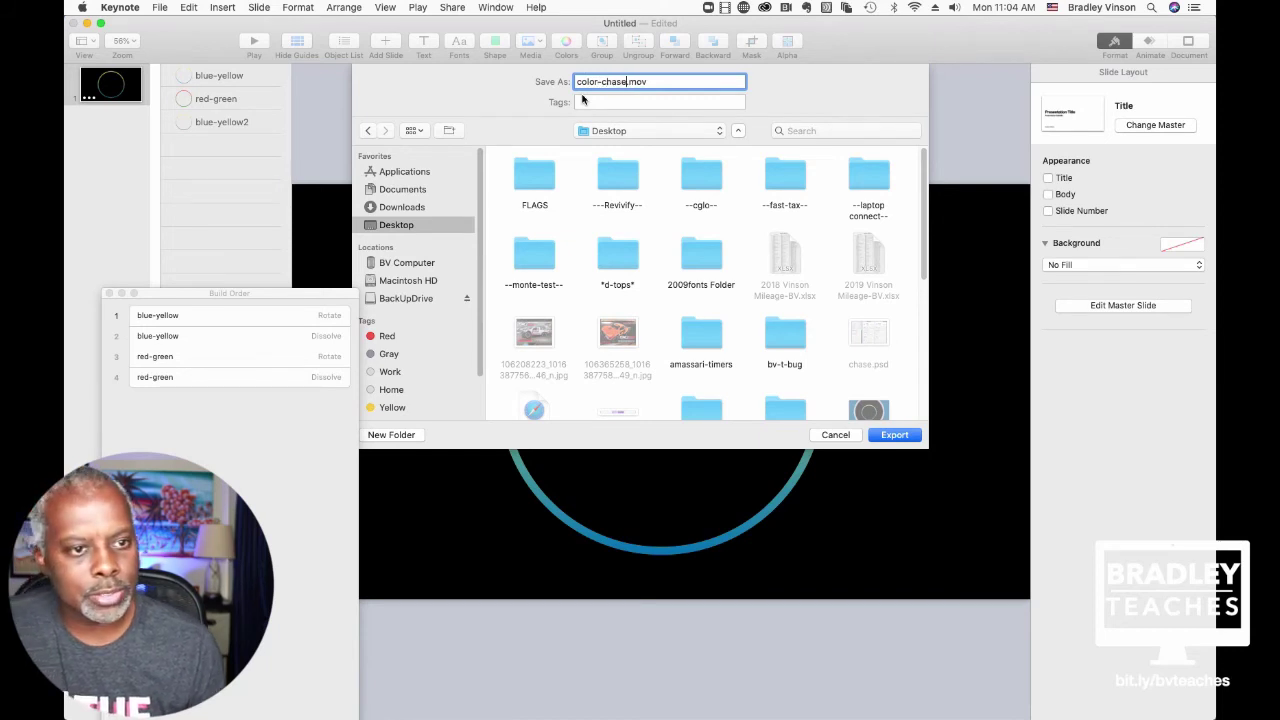
key("Return")
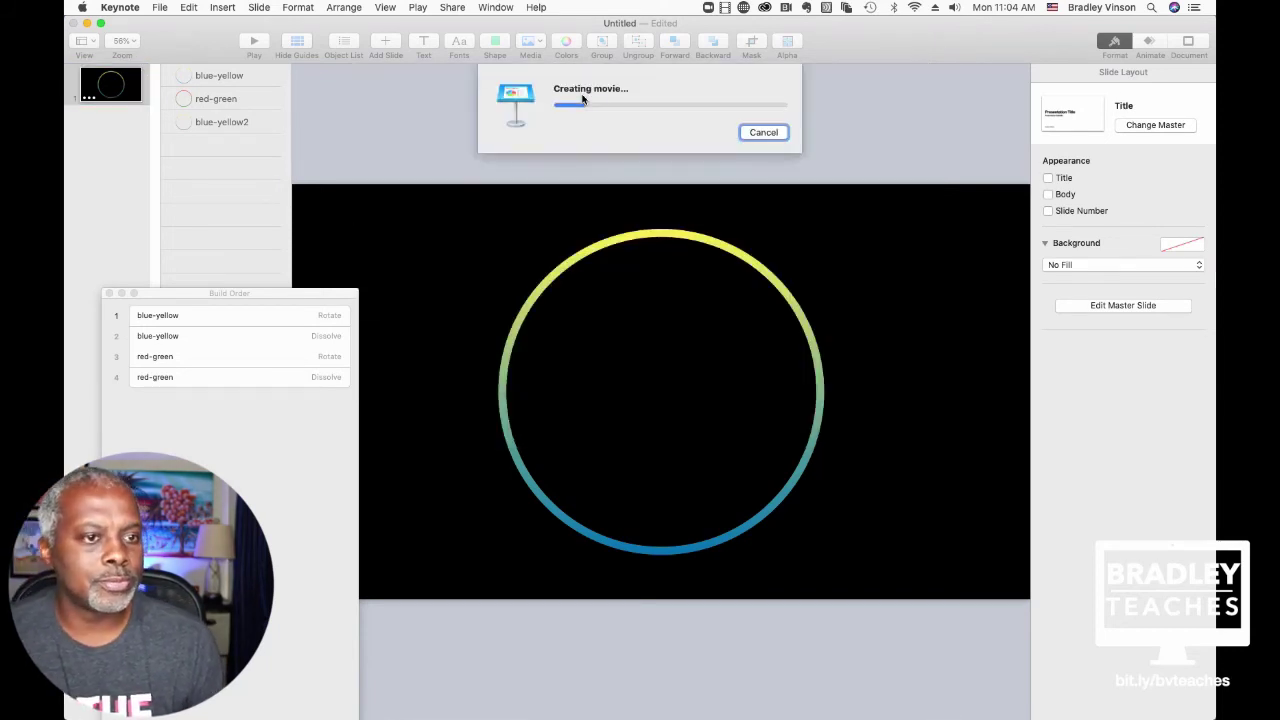